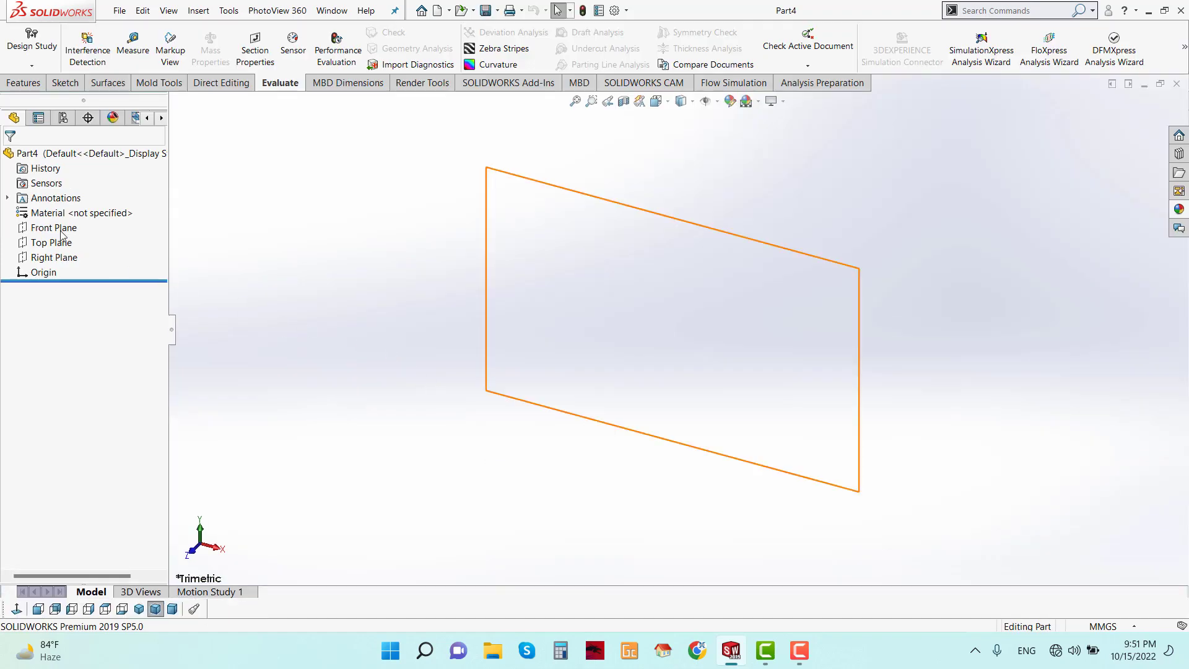
# - Sketch a circle of about 25.6 mm radius on the Front Plane, centred on the origin
pyautogui.click(61, 228)
pyautogui.click(127, 212)
pyautogui.rightClick(71, 228)
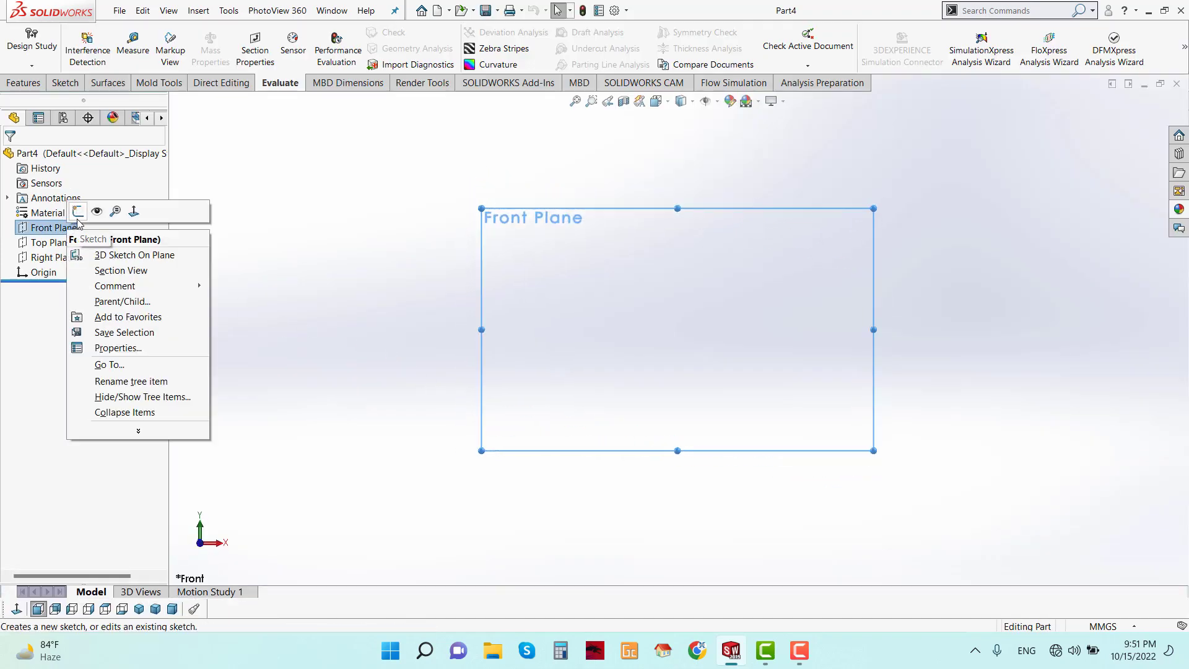
pyautogui.click(91, 207)
pyautogui.click(141, 32)
pyautogui.click(677, 329)
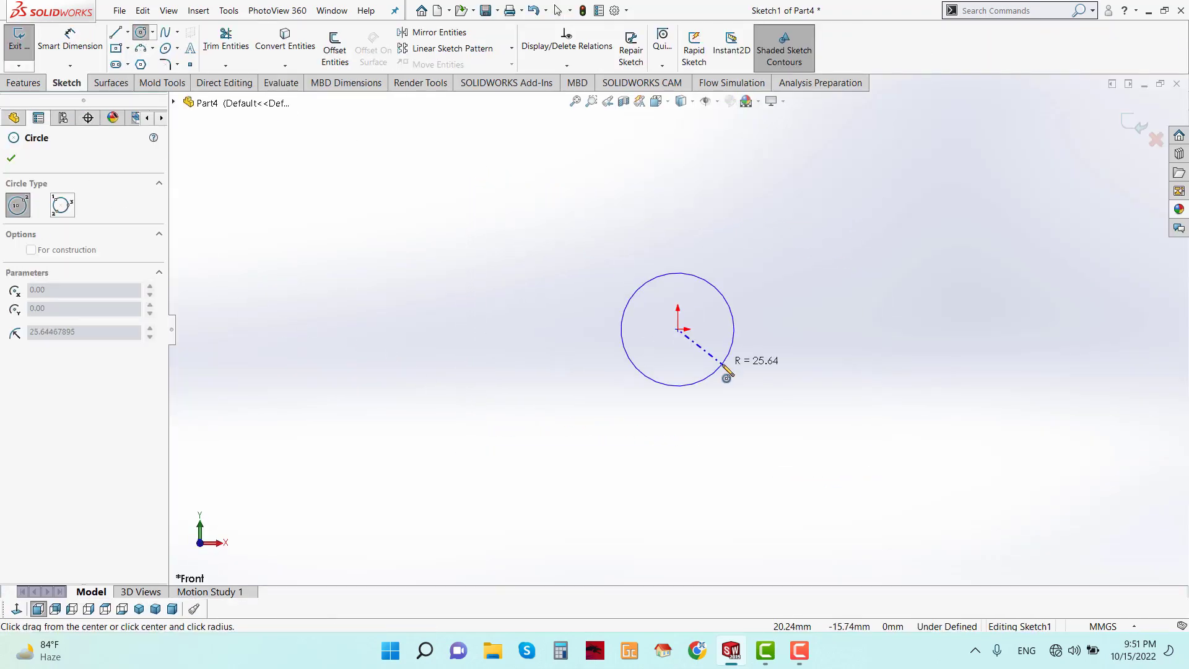
pyautogui.click(718, 370)
# - Dimension the circle's diameter as 20 mm
pyautogui.click(70, 40)
pyautogui.click(624, 333)
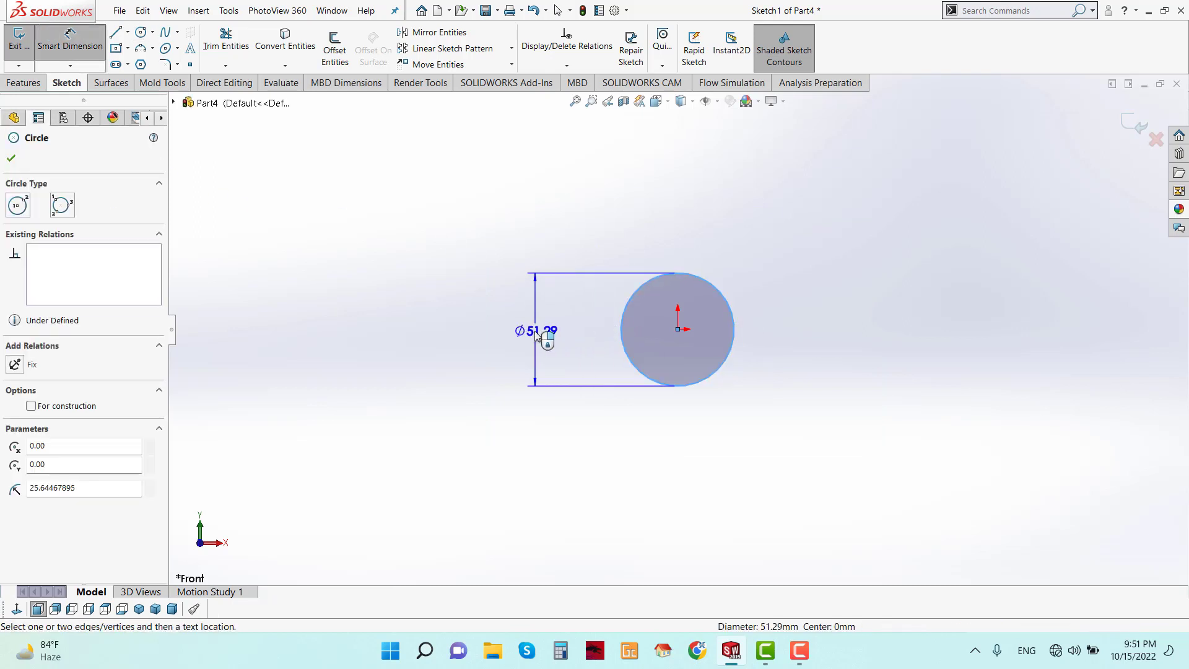
pyautogui.click(536, 338)
pyautogui.write('20')
pyautogui.press('Return')
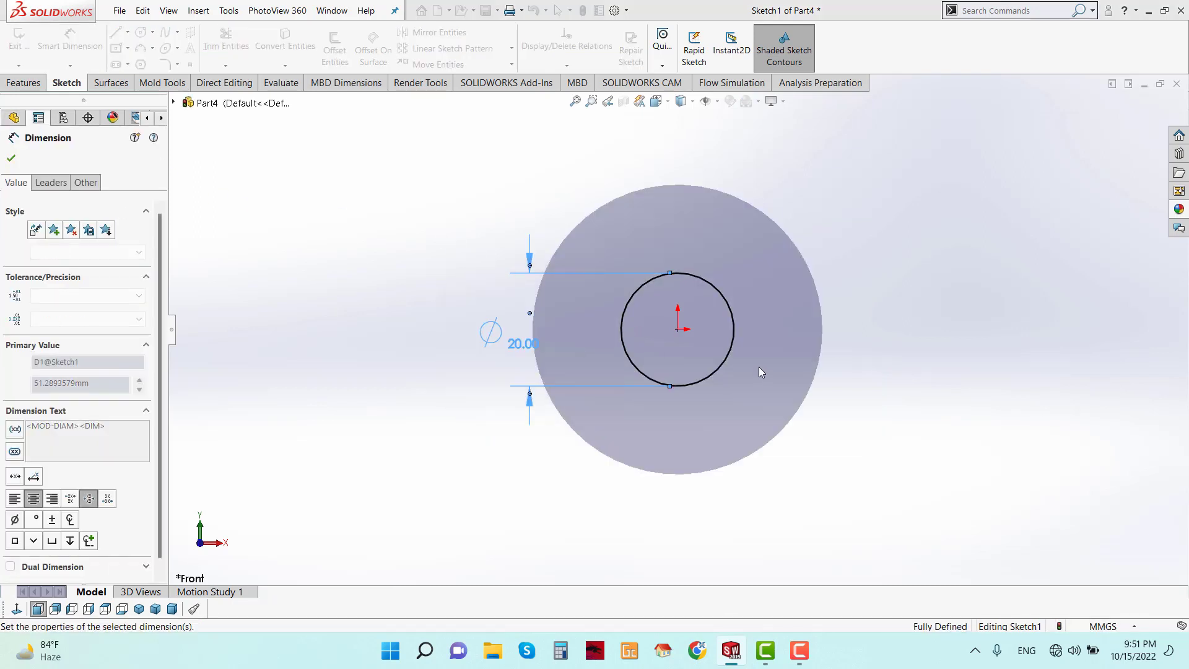
pyautogui.press('Escape')
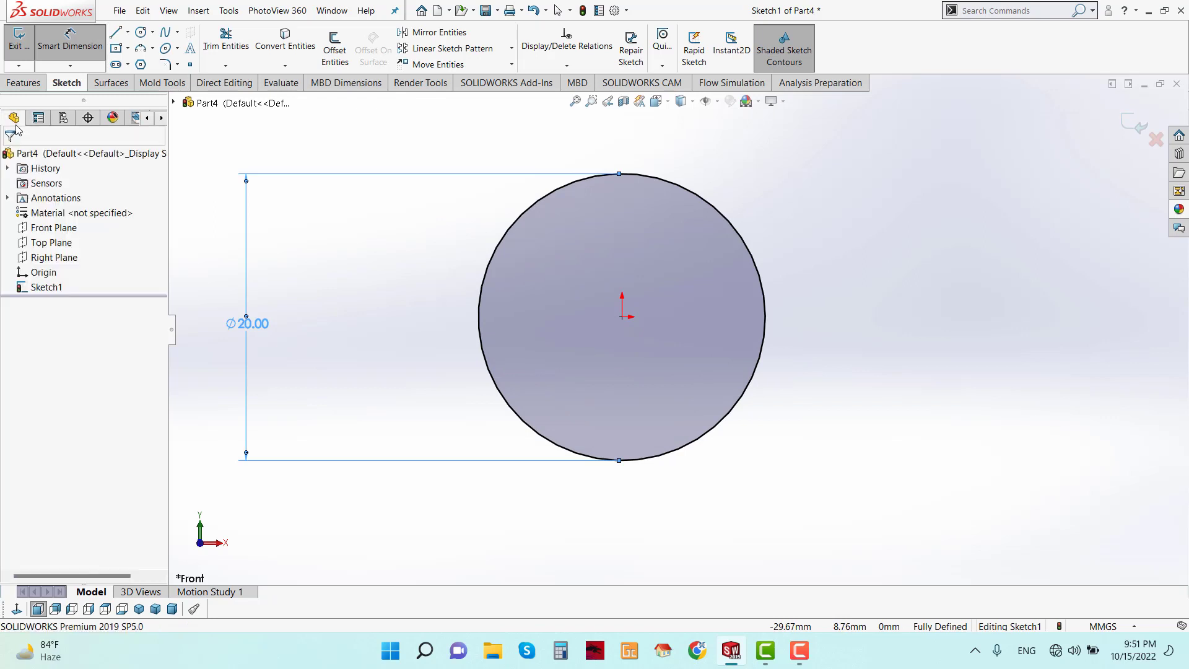
# - Extrude the circle into a solid cylinder with a blind depth of 20 mm
pyautogui.click(24, 82)
pyautogui.click(34, 52)
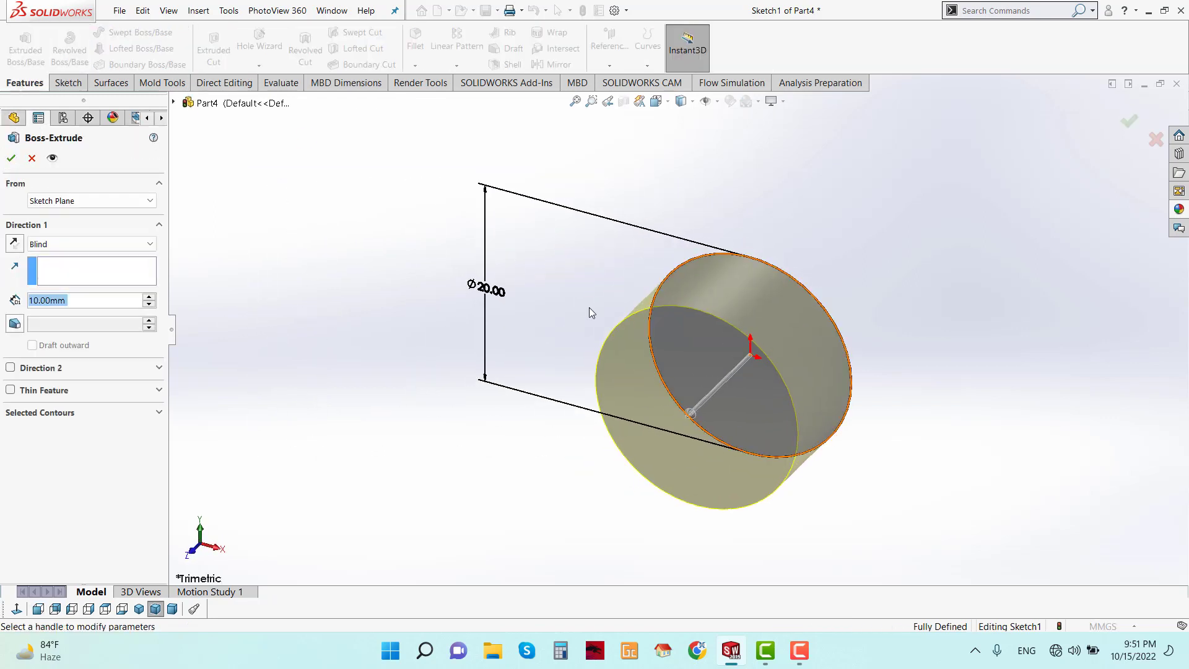
pyautogui.write('2')
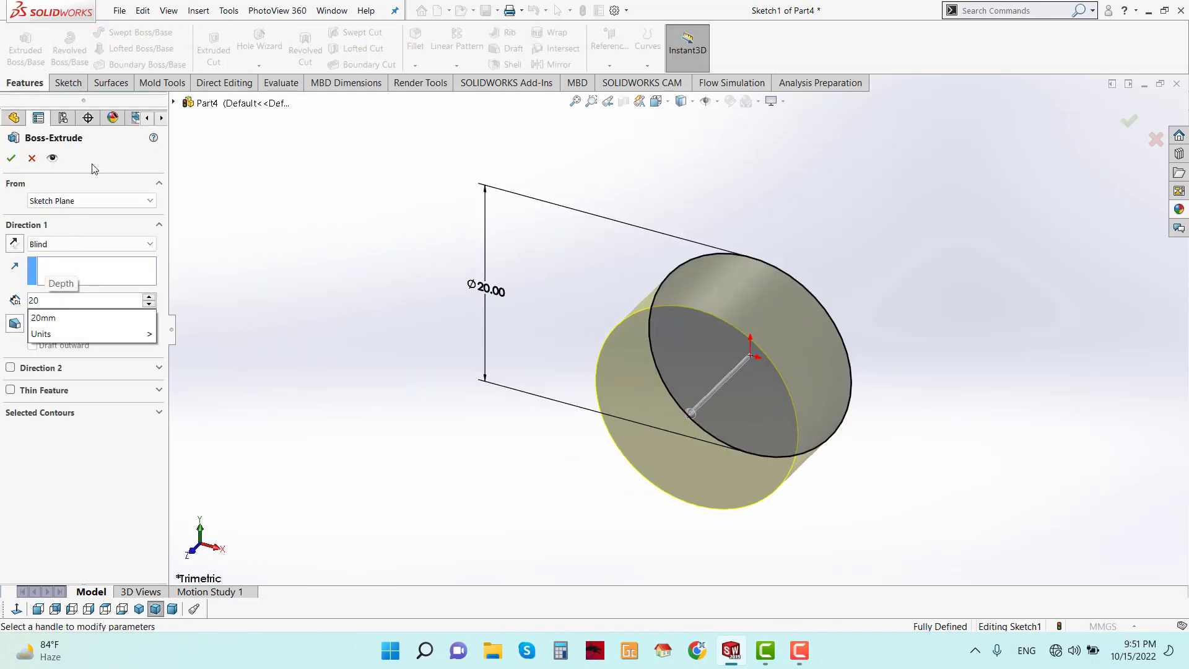
pyautogui.write('0')
pyautogui.press('Return')
pyautogui.click(12, 158)
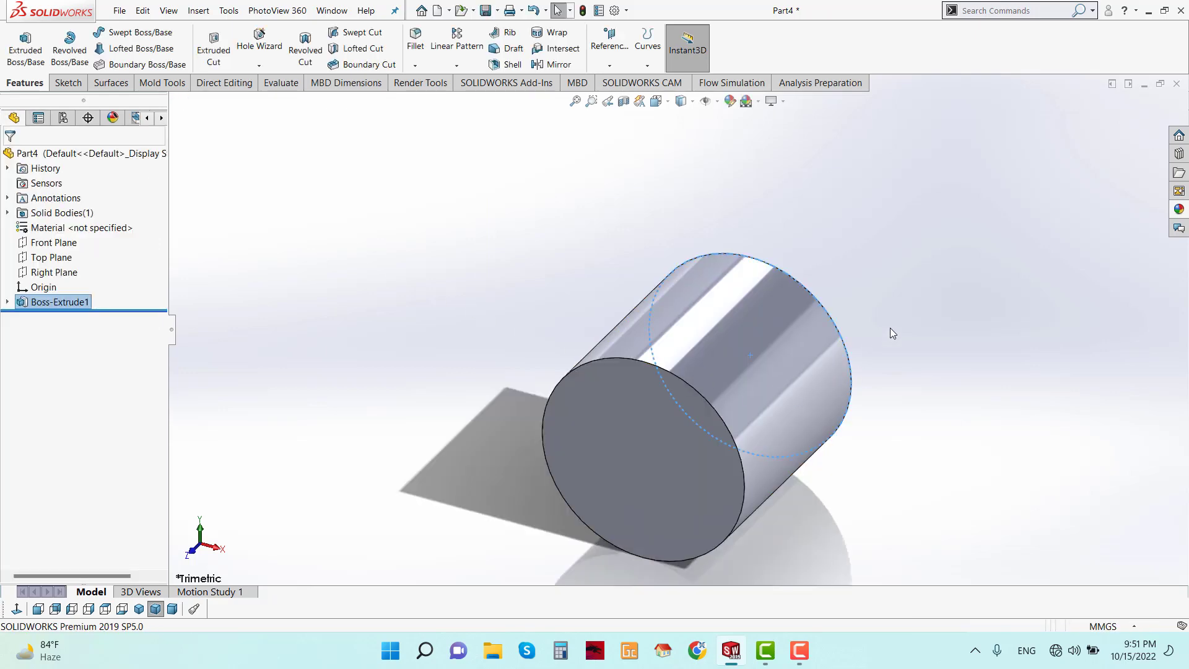
# - On the cylinder's back end face, sketch a center rectangle of about 13.5 by 7.9 mm centred on the origin
pyautogui.moveTo(890, 334); pyautogui.dragTo(732, 412, button='middle')
pyautogui.rightClick(731, 413)
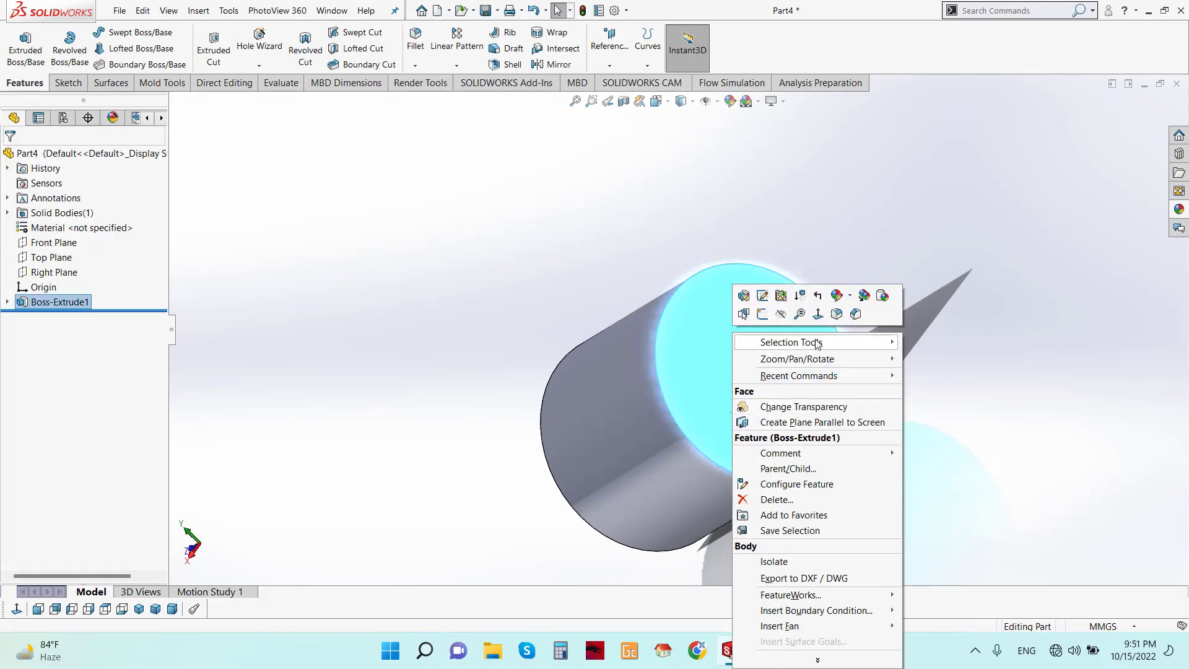
pyautogui.click(822, 319)
pyautogui.rightClick(767, 297)
pyautogui.click(790, 298)
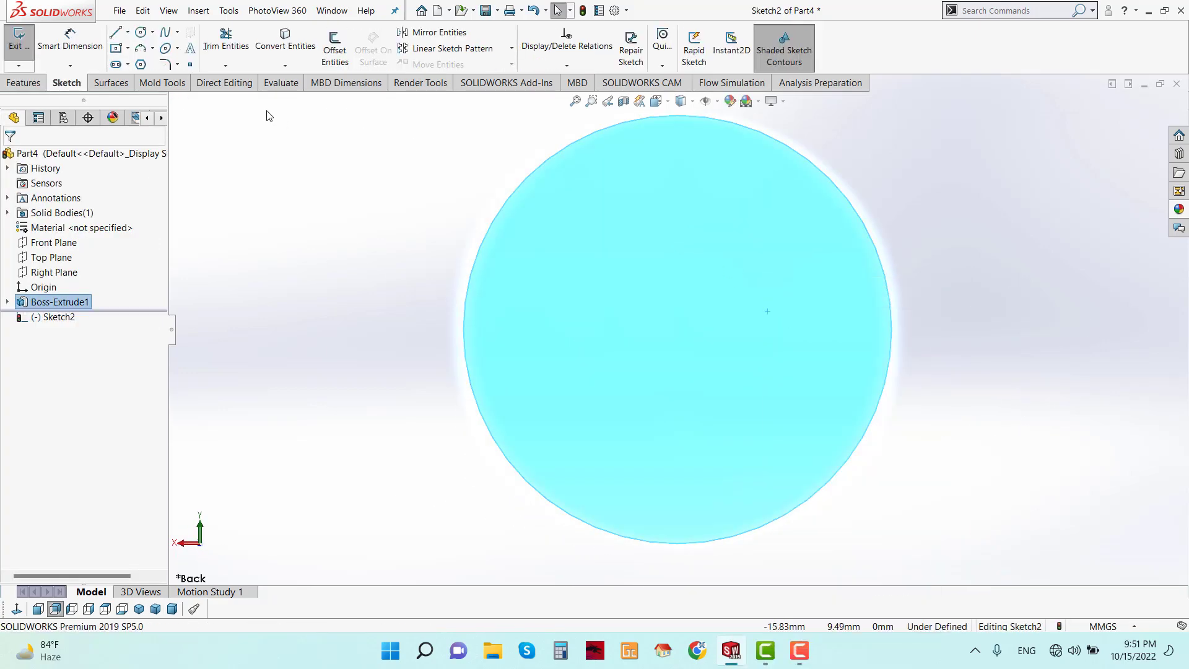
pyautogui.click(127, 50)
pyautogui.click(149, 98)
pyautogui.click(681, 329)
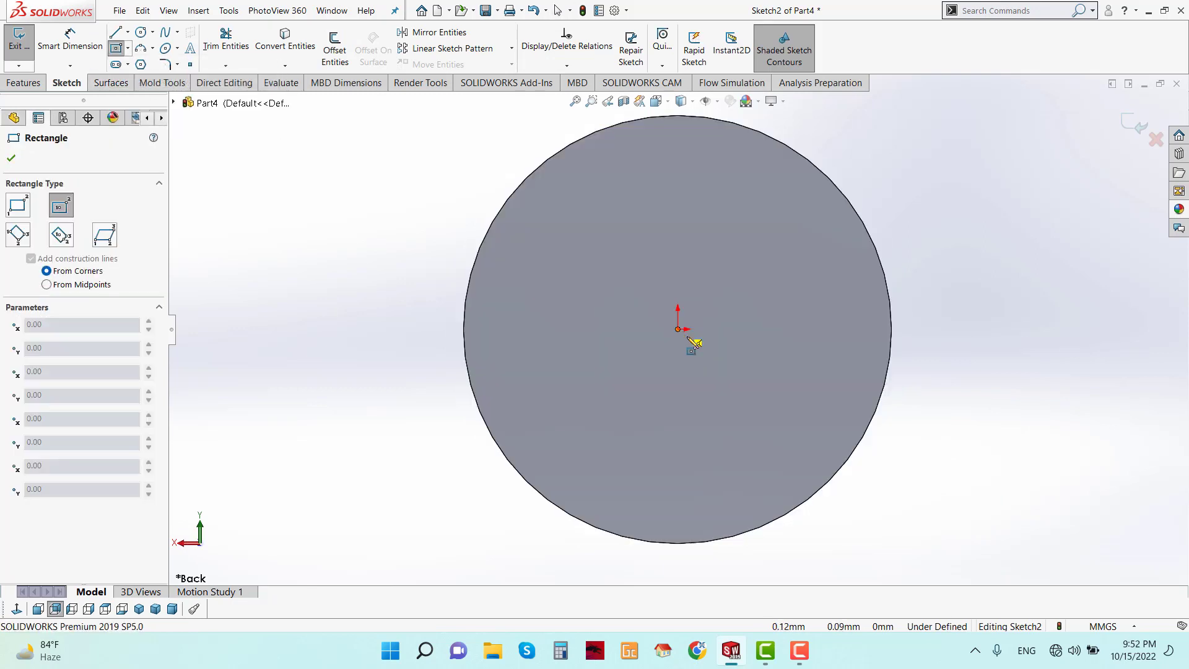
pyautogui.click(822, 414)
# - Dimension the rectangle as 15 mm wide and 8 mm high
pyautogui.click(74, 47)
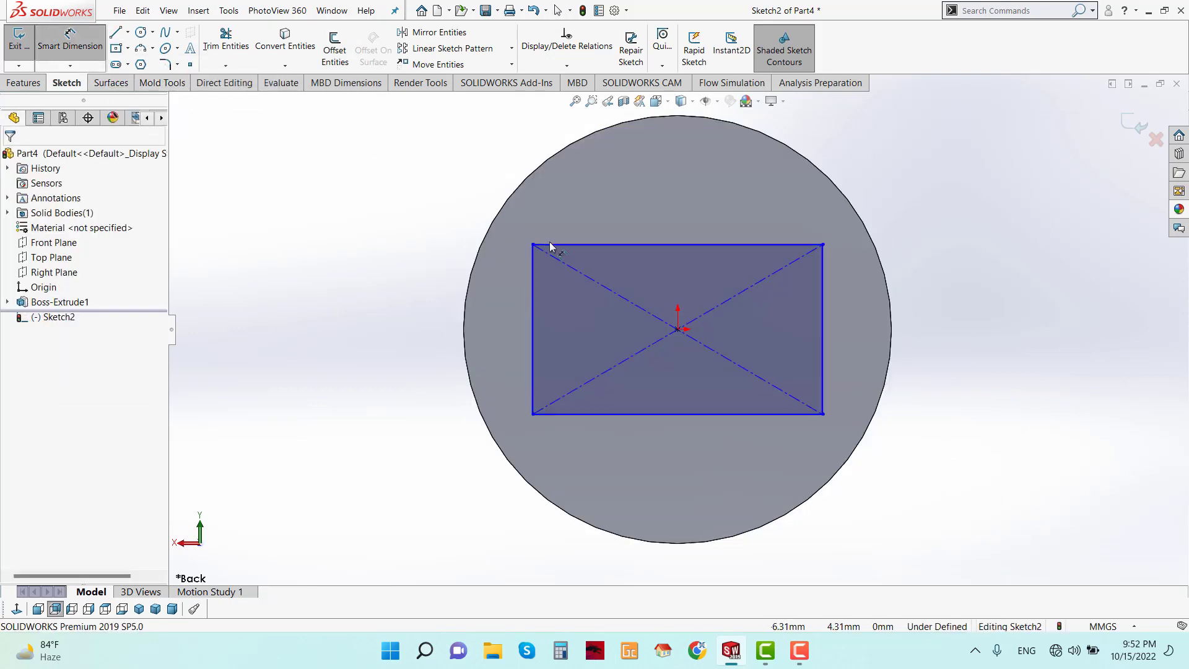
pyautogui.click(545, 244)
pyautogui.click(669, 205)
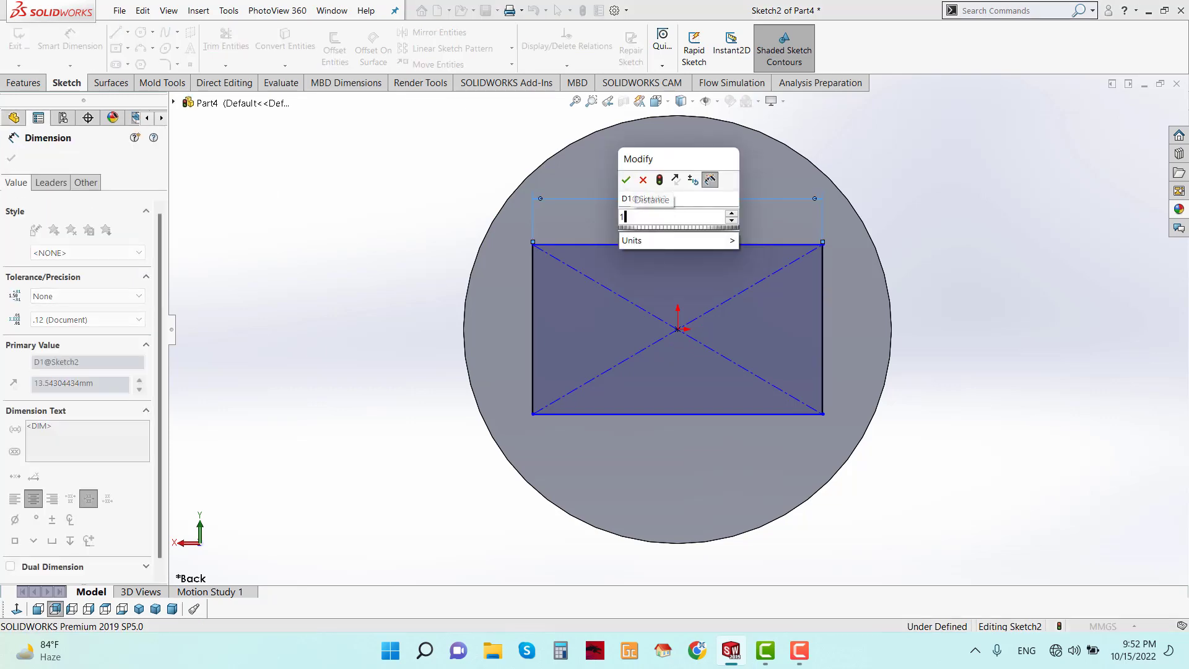
pyautogui.write('15')
pyautogui.press('Return')
pyautogui.click(517, 317)
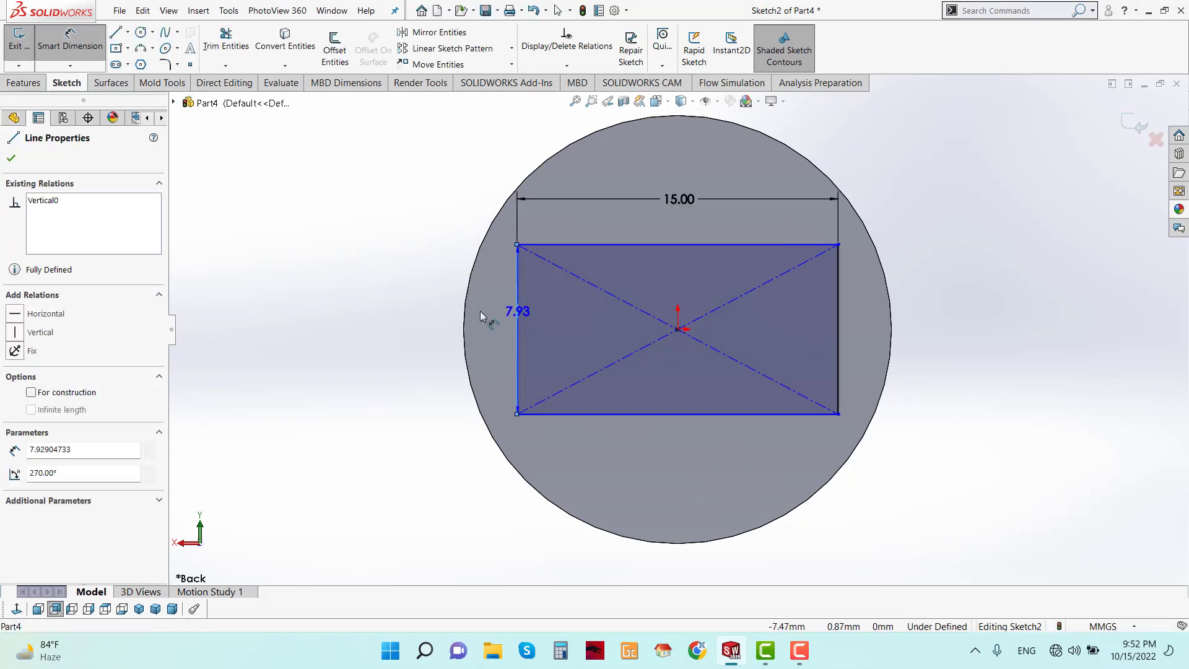
pyautogui.click(424, 317)
pyautogui.write('8')
pyautogui.press('Return')
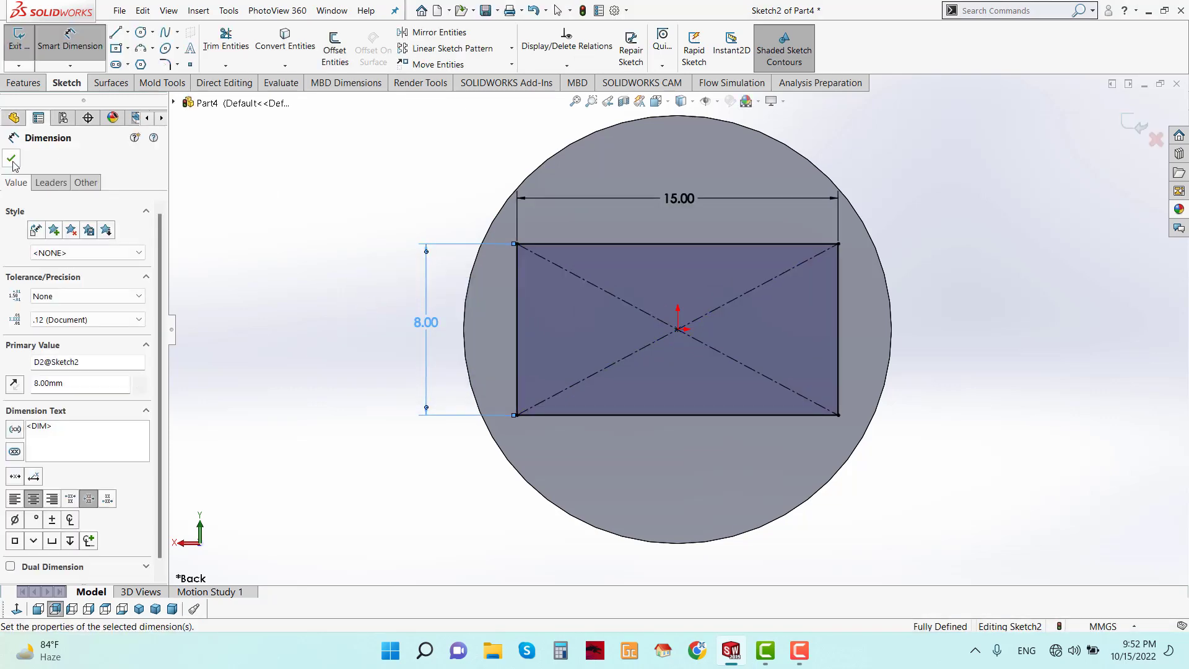
pyautogui.click(11, 158)
# - Extrude the rectangle 15 mm outward from the cylinder's end face, merged with the existing body
pyautogui.press('f')
pyautogui.moveTo(526, 574)
pyautogui.mouseDown(button='middle')
pyautogui.moveTo(857, 269)
pyautogui.moveTo(779, 247)
pyautogui.mouseUp(button='middle')
pyautogui.click(25, 83)
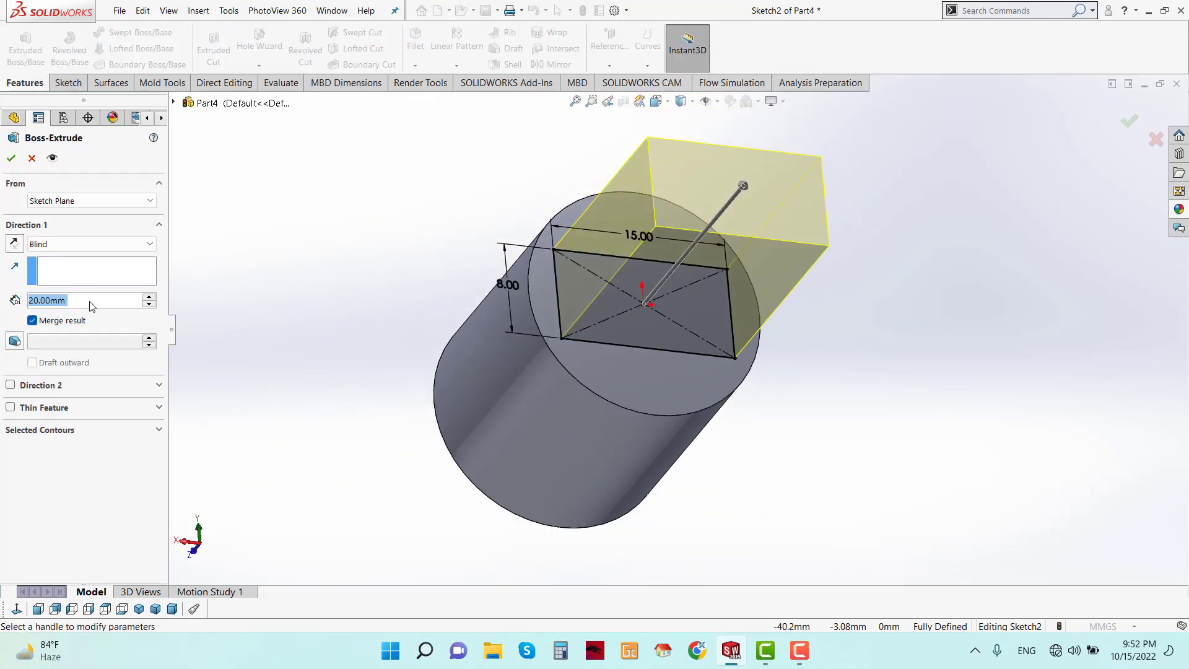
pyautogui.write('15')
pyautogui.press('Return')
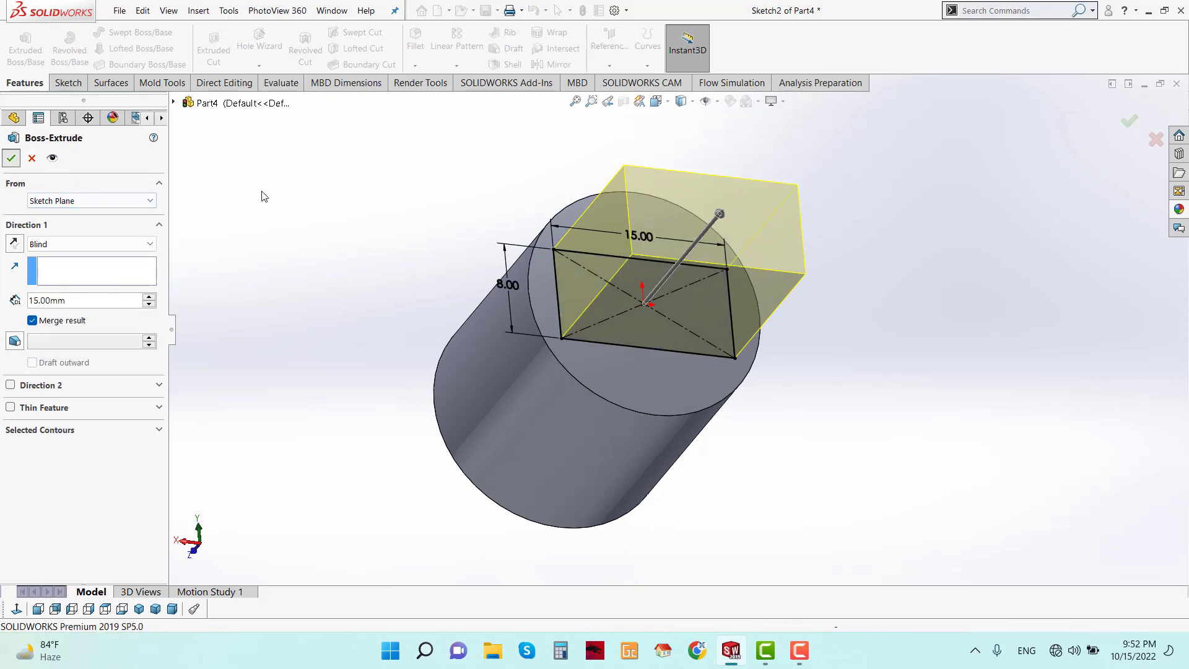
pyautogui.press('Return')
# - Start a sketch on the rectangular block's wide top face and draw a circle centred in line with the origin
pyautogui.moveTo(381, 211); pyautogui.dragTo(449, 328, button='middle')
pyautogui.click(849, 242)
pyautogui.moveTo(712, 322); pyautogui.dragTo(848, 322, button='middle')
pyautogui.rightClick(783, 346)
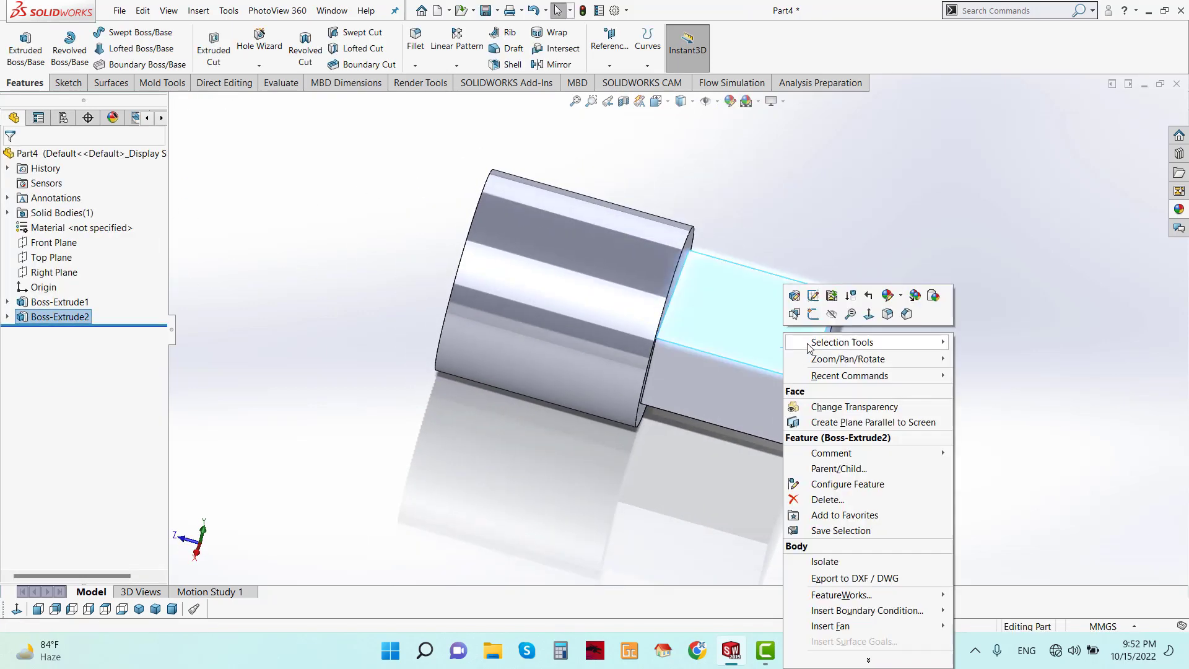
pyautogui.click(868, 314)
pyautogui.rightClick(723, 248)
pyautogui.click(754, 216)
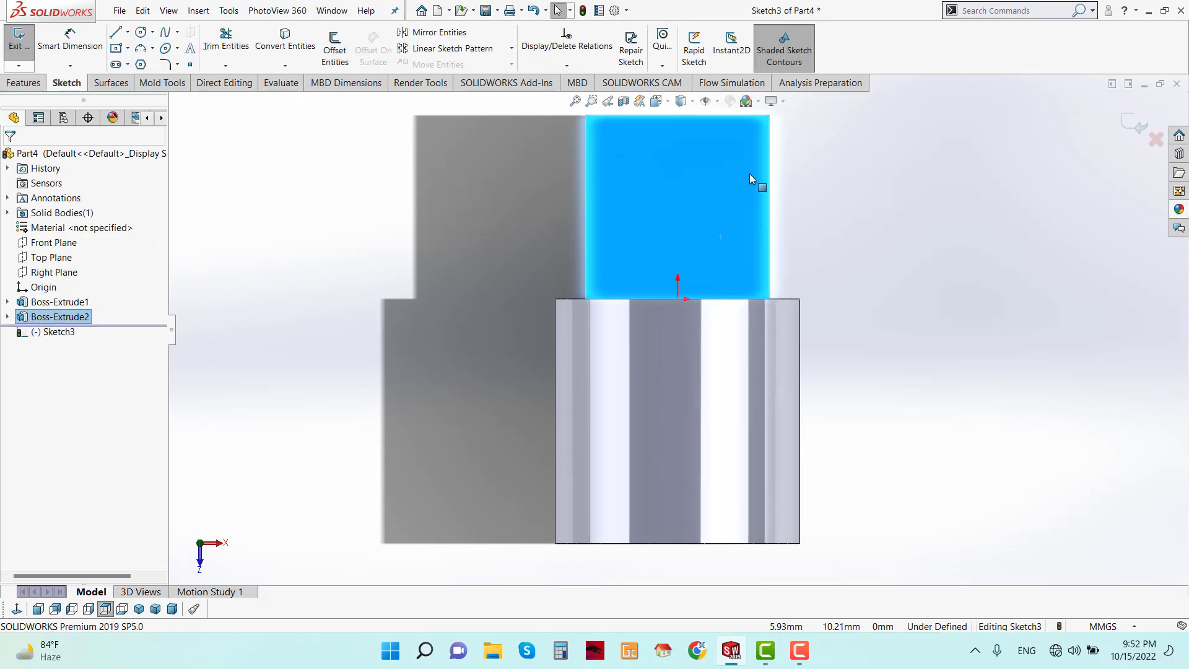
pyautogui.scroll(-3, 749, 173)
pyautogui.click(141, 32)
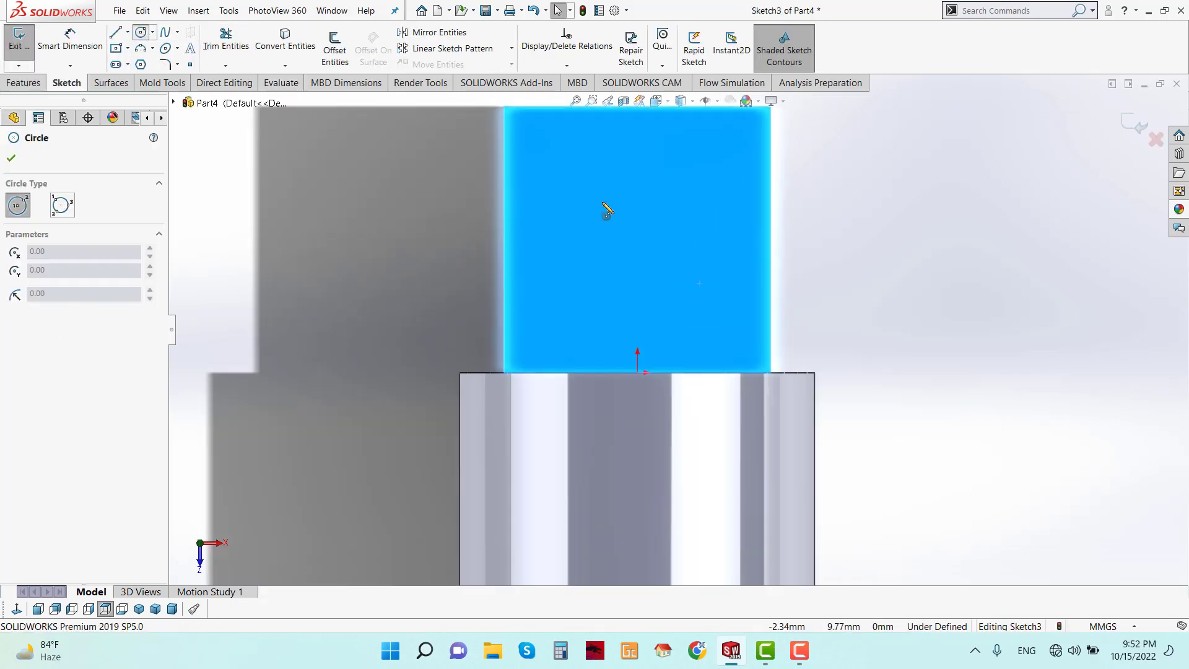
pyautogui.click(638, 223)
pyautogui.click(685, 280)
# - Dimension the diameter of the circle on the block as 8 mm
pyautogui.click(70, 45)
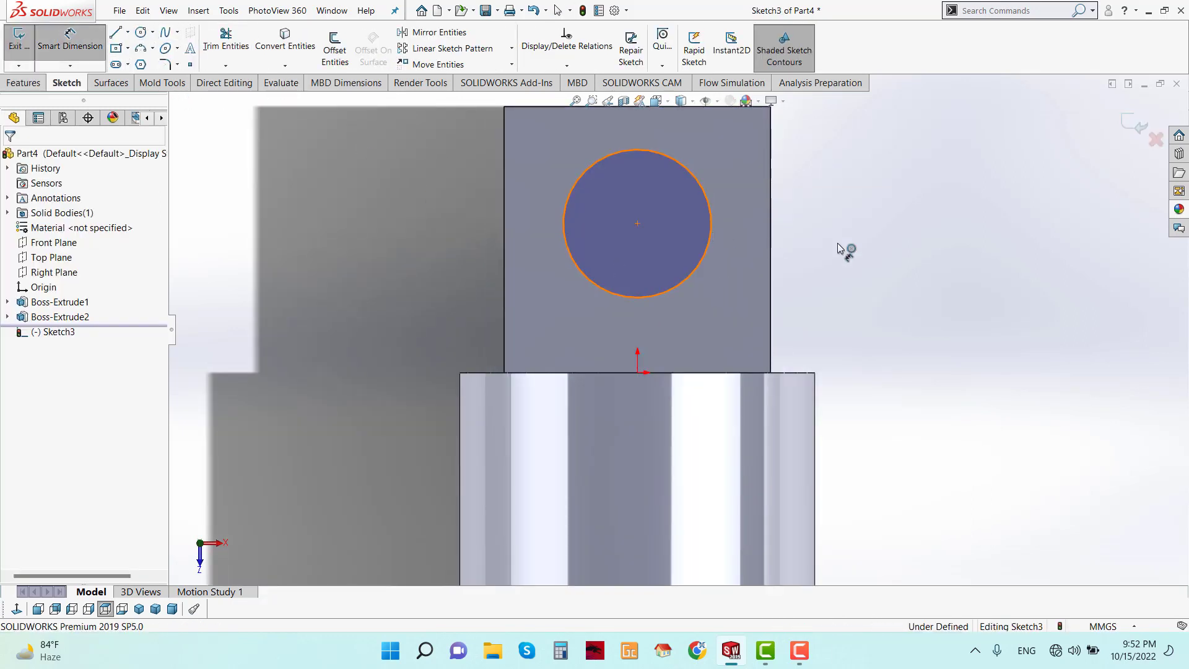
pyautogui.click(882, 250)
pyautogui.write('8')
pyautogui.click(830, 226)
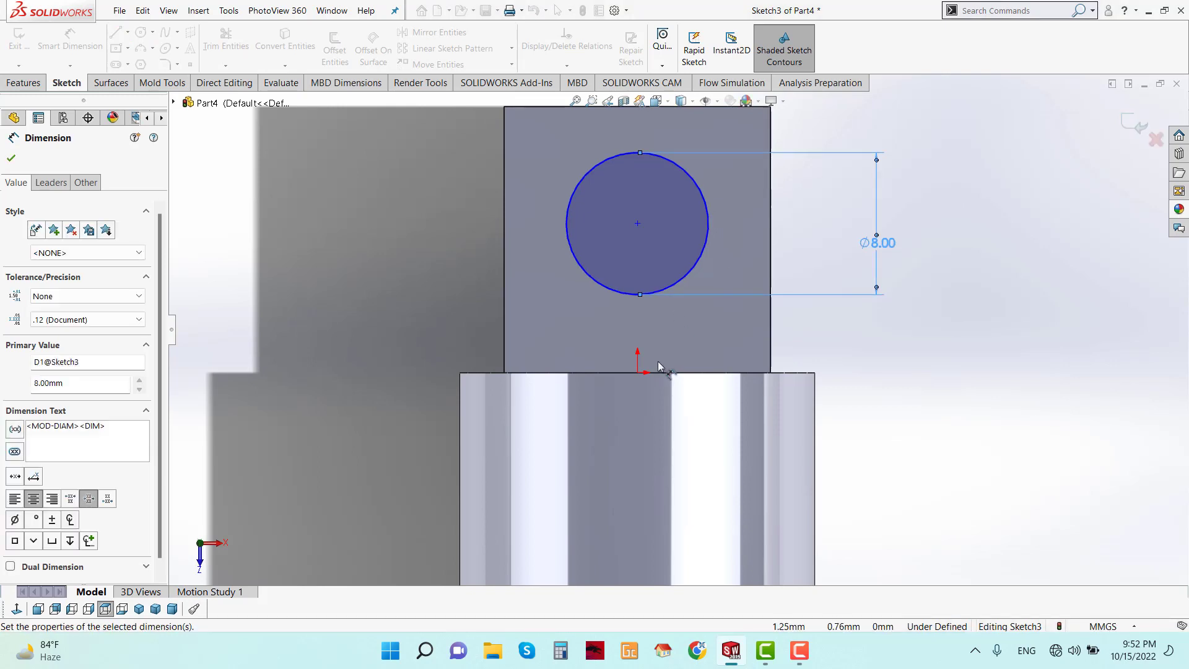
pyautogui.press('Escape')
# - Dimension the distance from the circle's centre to the origin as 8 mm
pyautogui.click(637, 224)
pyautogui.click(637, 372)
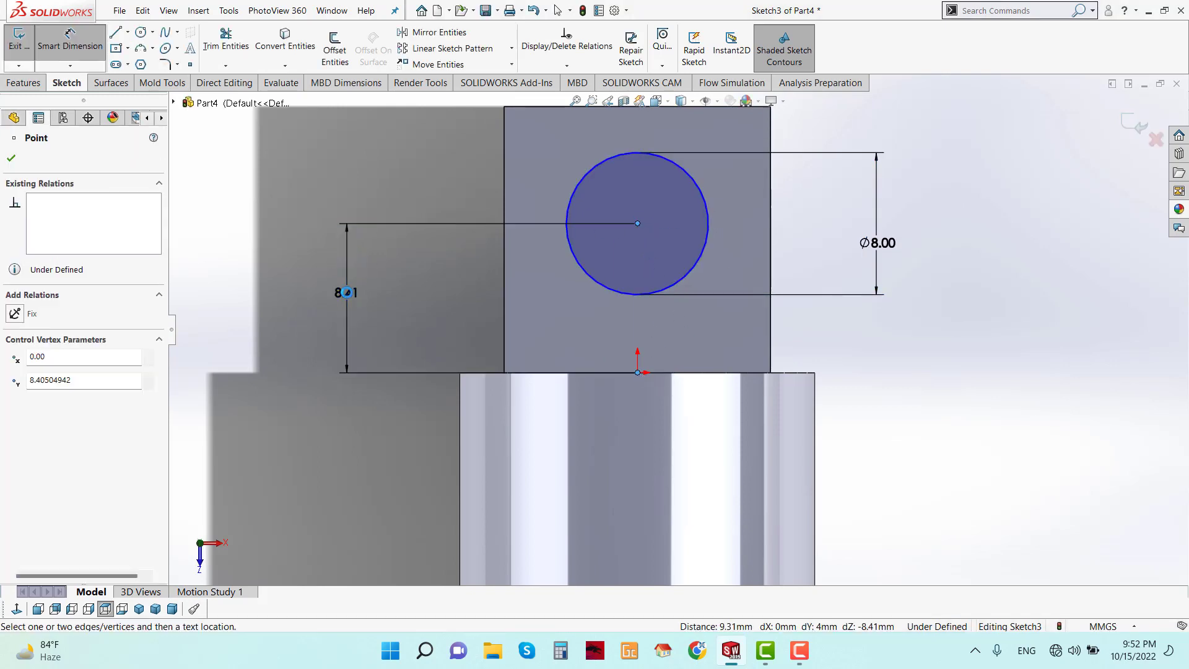
pyautogui.click(346, 292)
pyautogui.write('8')
pyautogui.press('Return')
# - Cut the circle through the whole block with an Extruded Cut set to Through All
pyautogui.scroll(3, 677, 329)
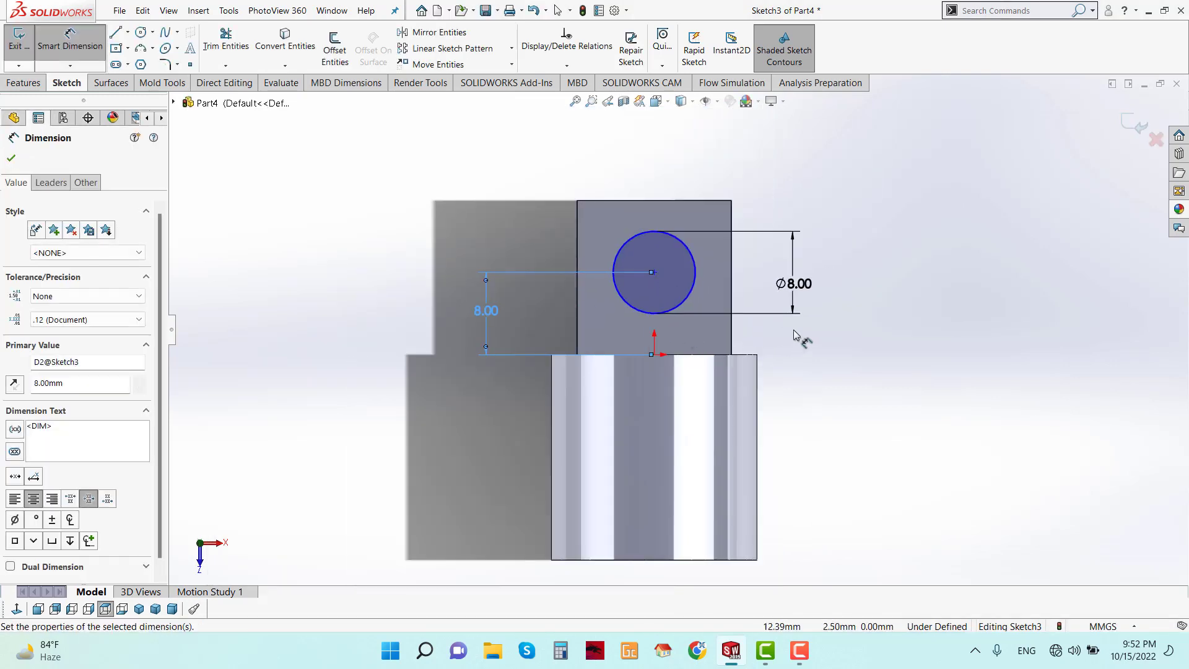
pyautogui.moveTo(797, 338); pyautogui.dragTo(854, 357, button='middle')
pyautogui.click(20, 84)
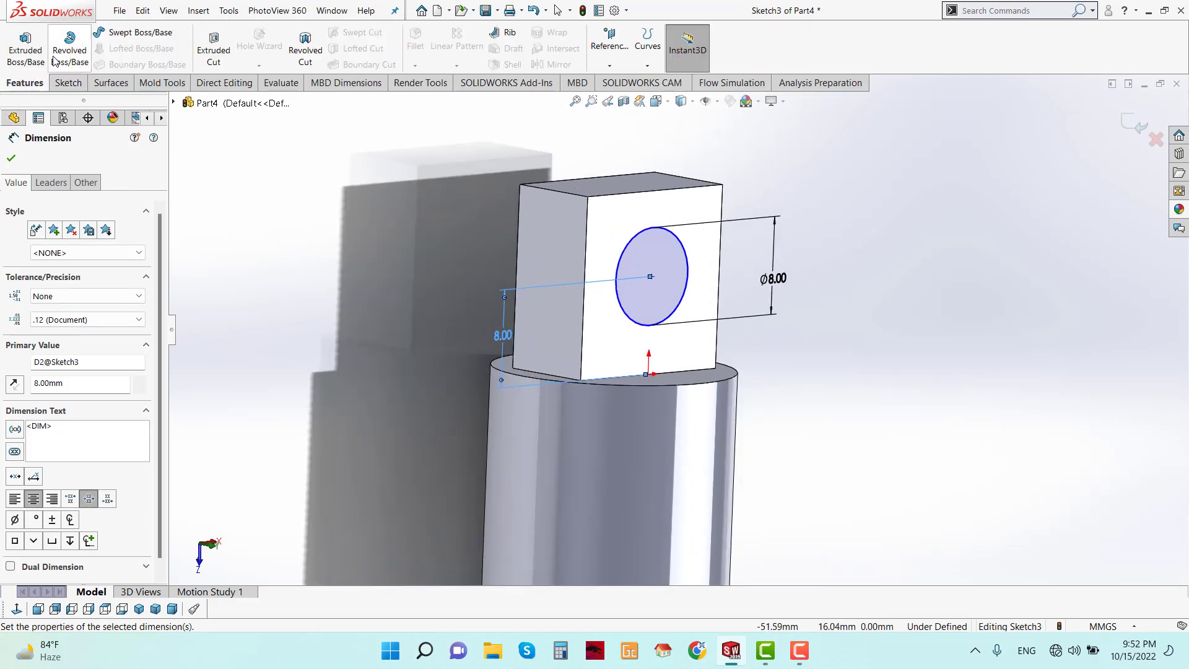
pyautogui.click(212, 59)
pyautogui.click(86, 244)
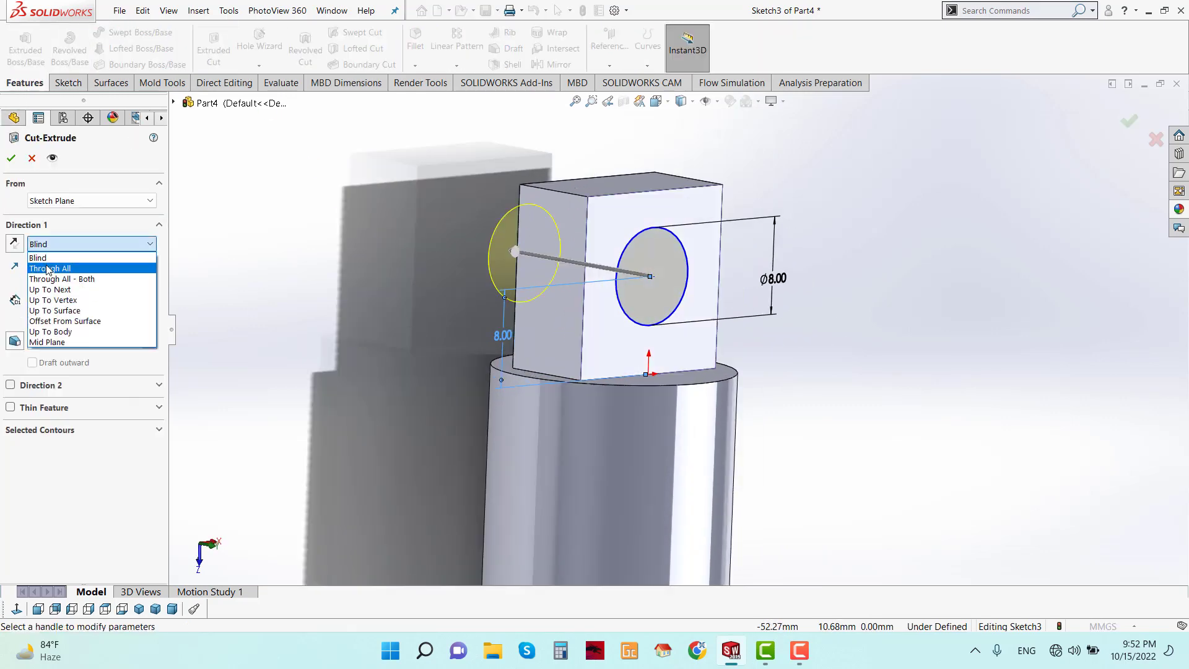
pyautogui.click(62, 264)
pyautogui.moveTo(445, 291); pyautogui.dragTo(506, 300, button='middle')
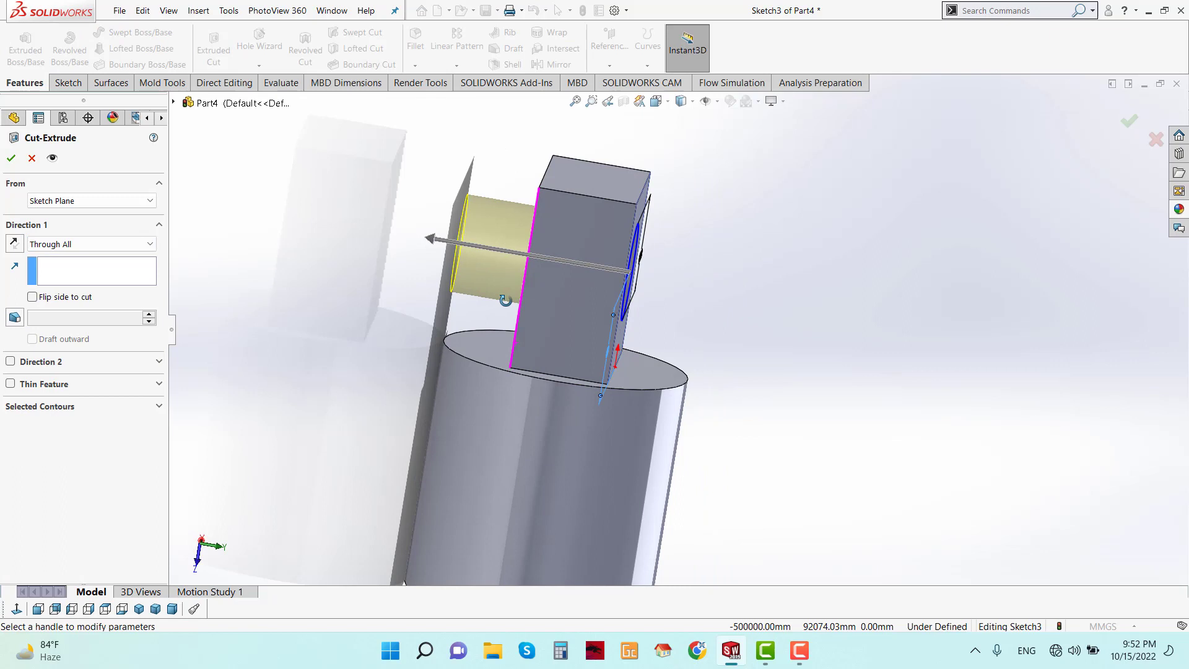
pyautogui.click(11, 158)
# - Start a sketch on the cylinder's free end face and offset its circular edge 1 mm inward
pyautogui.moveTo(446, 347); pyautogui.dragTo(666, 442, button='middle')
pyautogui.rightClick(666, 442)
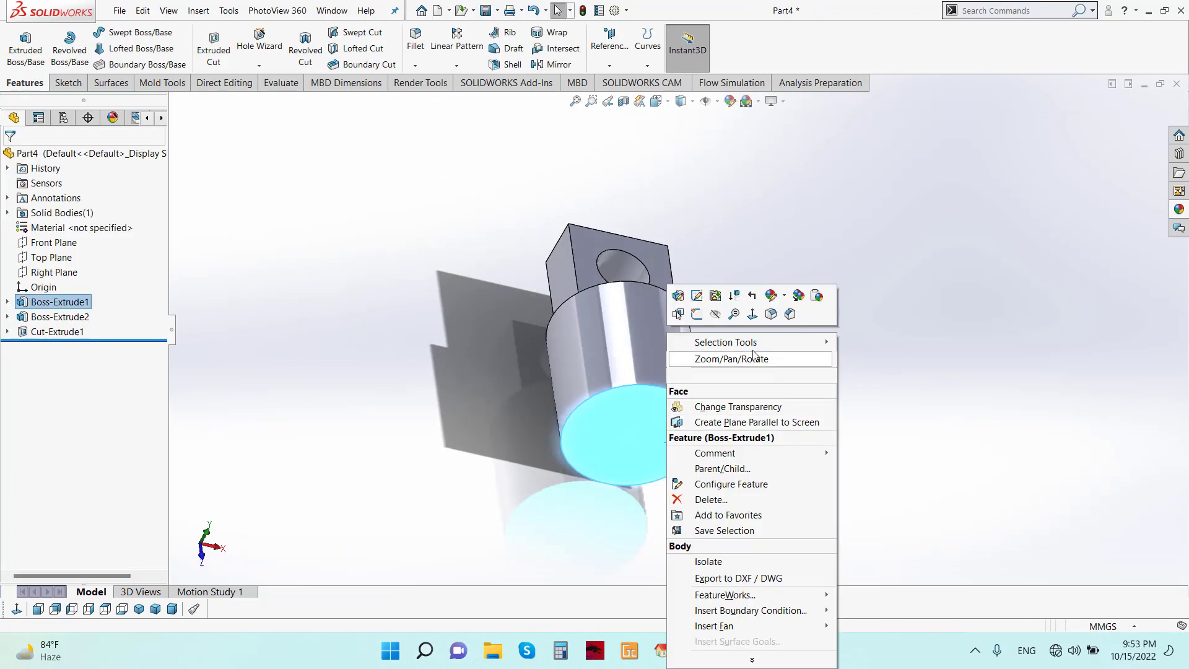
pyautogui.click(753, 316)
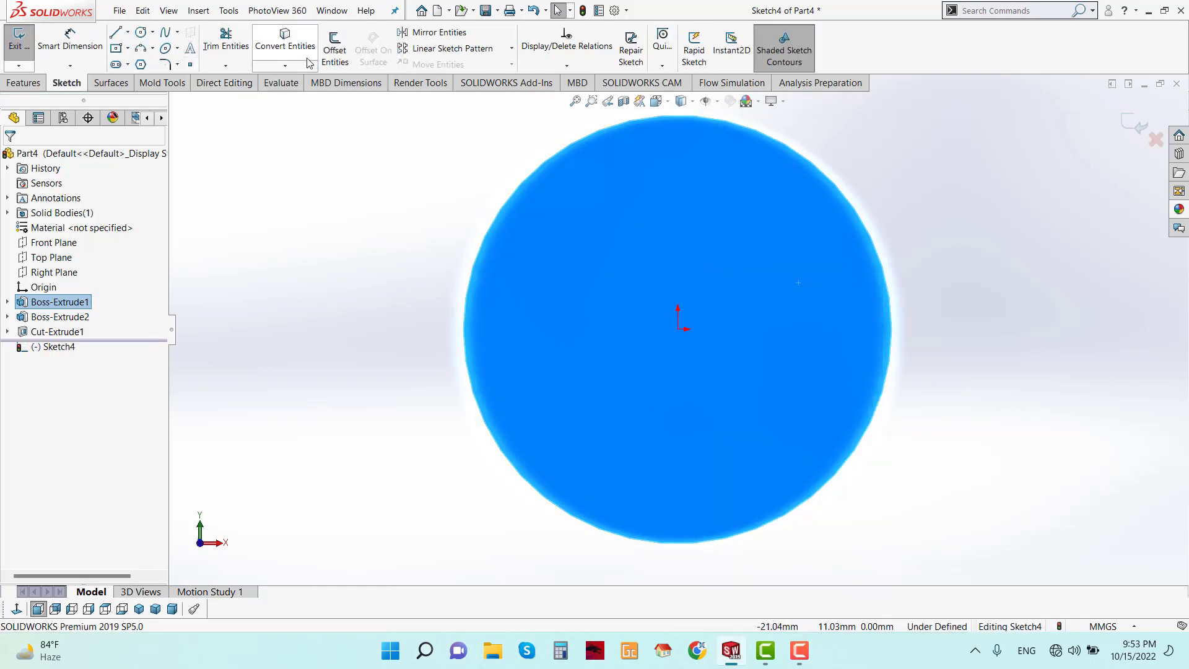
pyautogui.click(333, 50)
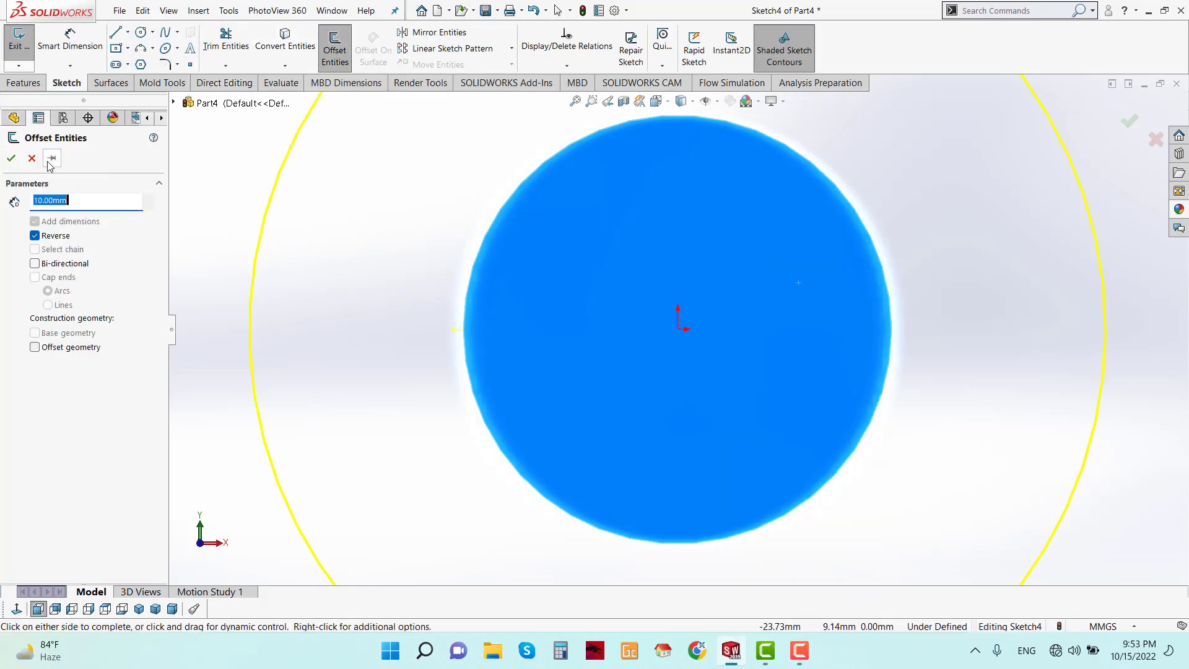
pyautogui.press('Return')
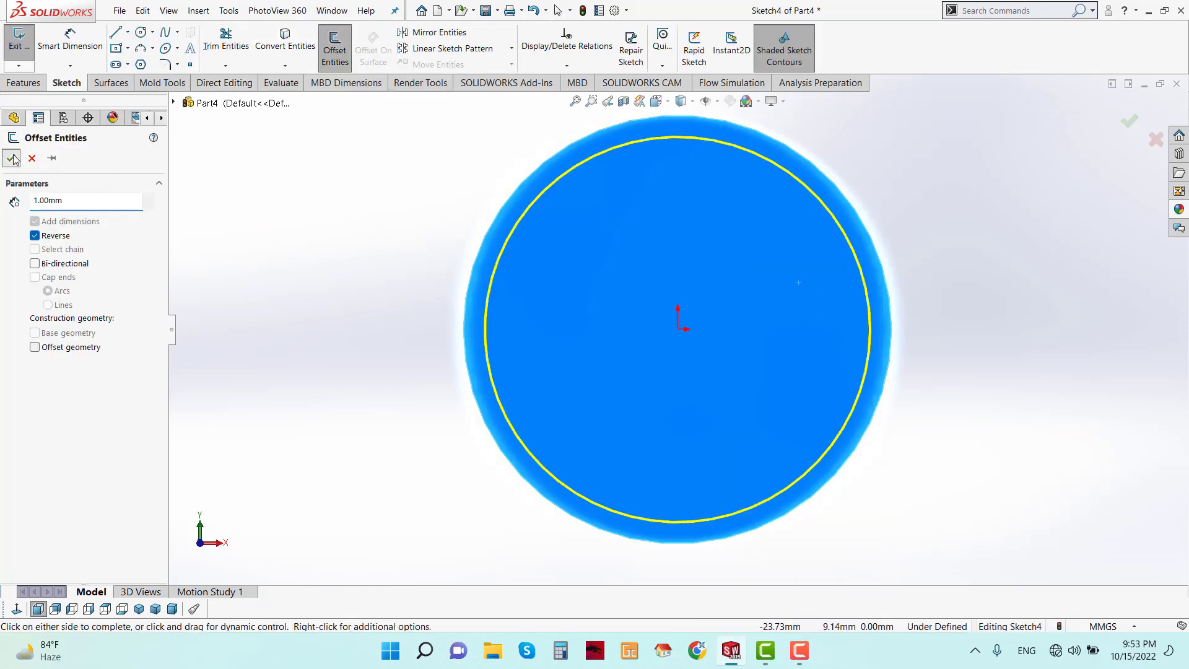
pyautogui.click(12, 159)
# - Hollow the cylinder by cutting the offset circle to a blind depth of 19 mm
pyautogui.moveTo(566, 270); pyautogui.dragTo(630, 283, button='middle')
pyautogui.click(24, 83)
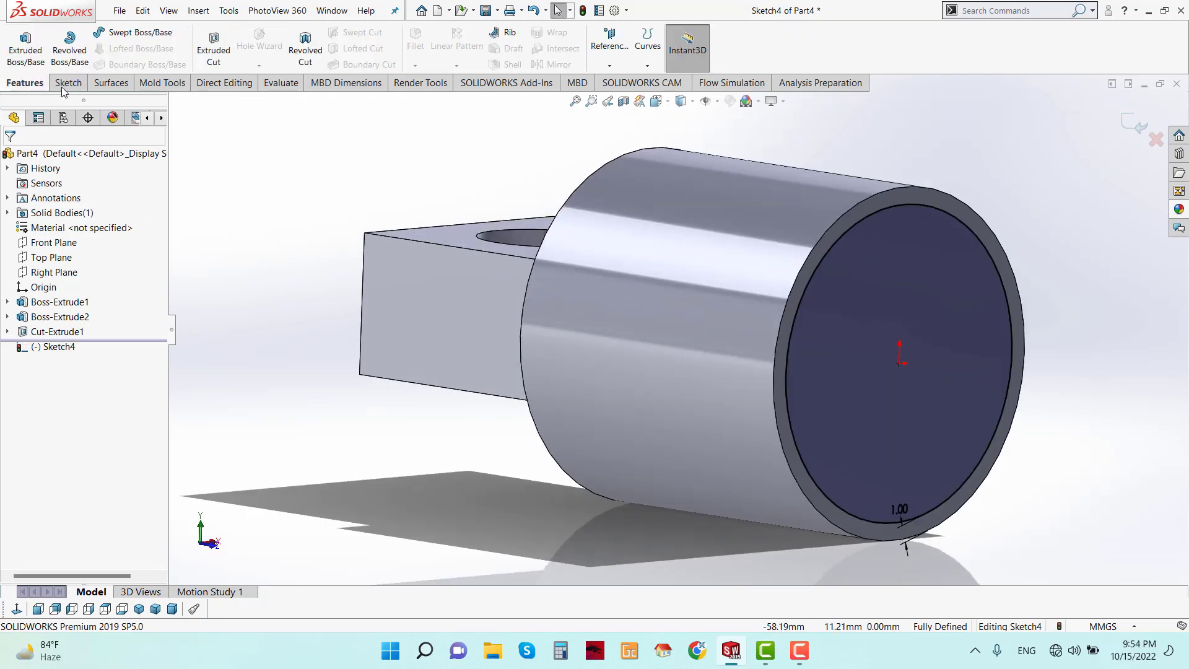
pyautogui.click(212, 52)
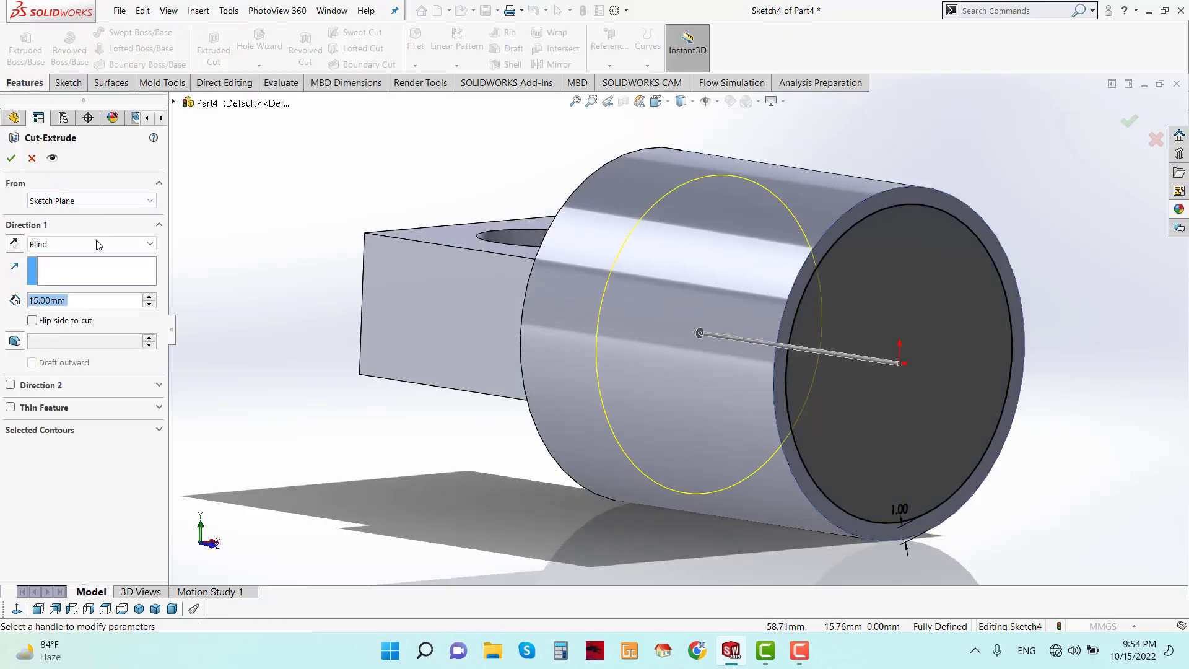
pyautogui.write('19')
pyautogui.press('Return')
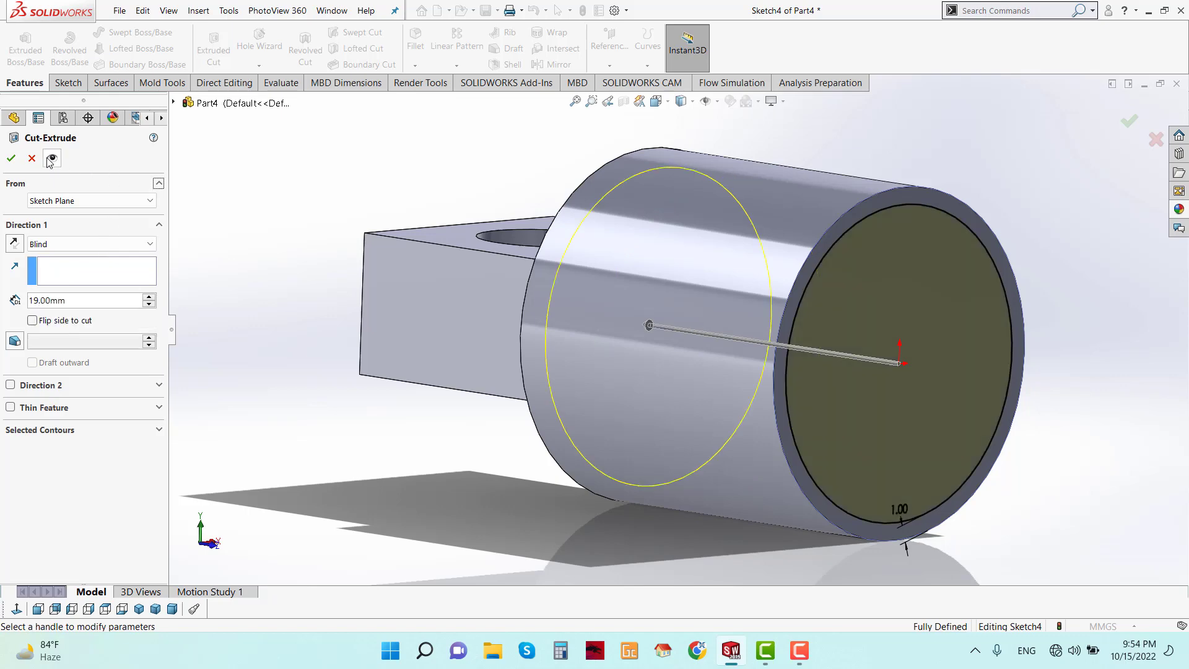
pyautogui.moveTo(712, 284); pyautogui.dragTo(735, 355, button='middle')
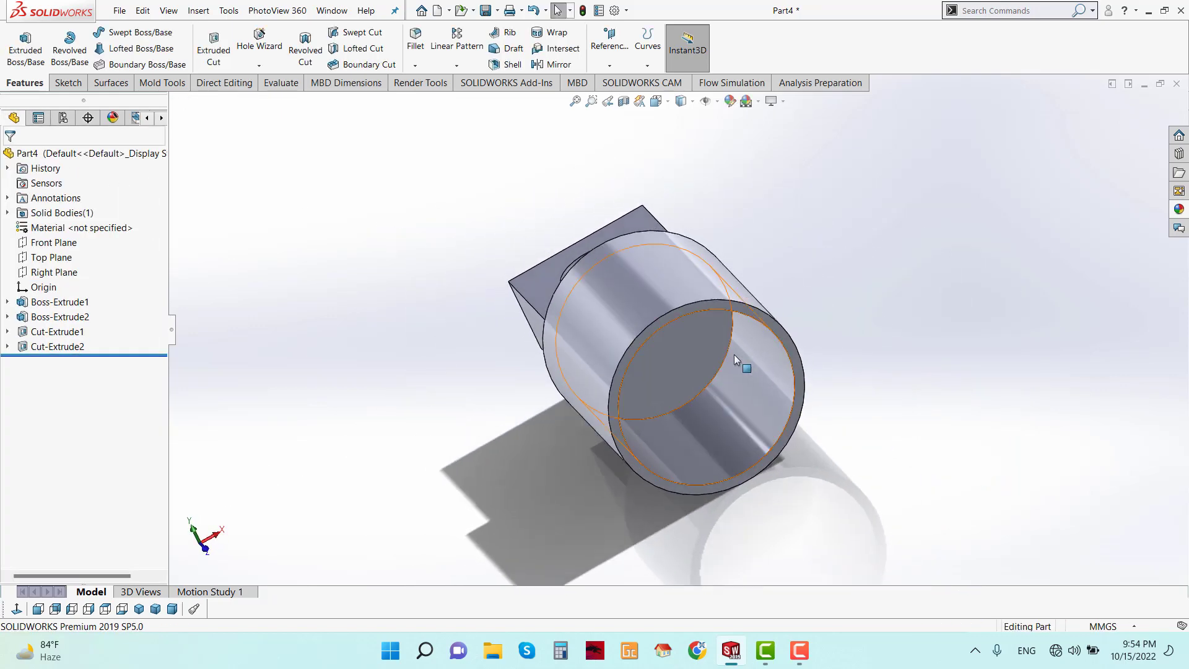
# - Create a reference plane offset 30 mm outward from the cylinder's open end face
pyautogui.rightClick(733, 347)
pyautogui.click(738, 294)
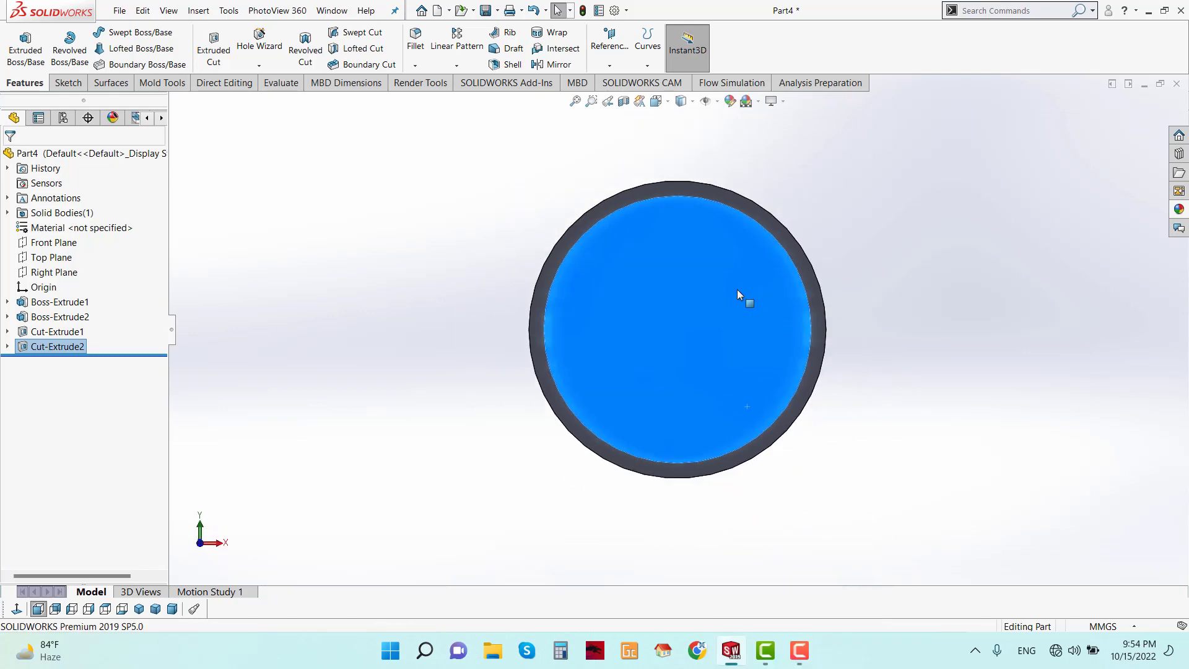
pyautogui.click(827, 286)
pyautogui.moveTo(826, 286); pyautogui.dragTo(746, 366, button='middle')
pyautogui.scroll(-3, 680, 381)
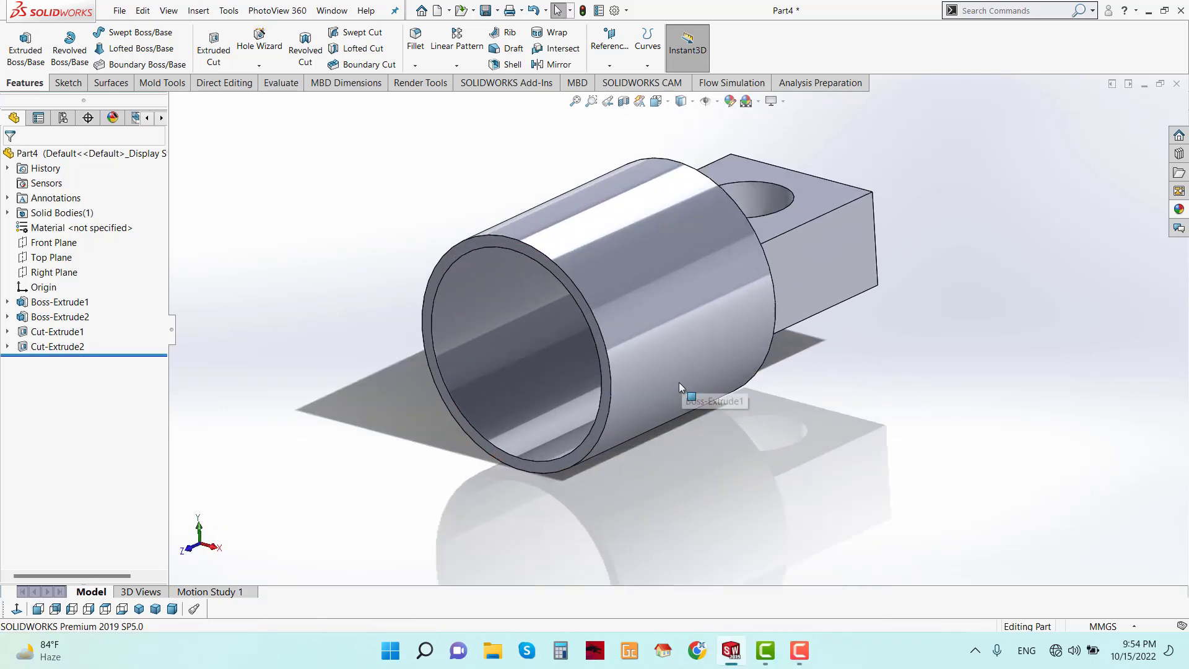
pyautogui.click(609, 50)
pyautogui.click(615, 83)
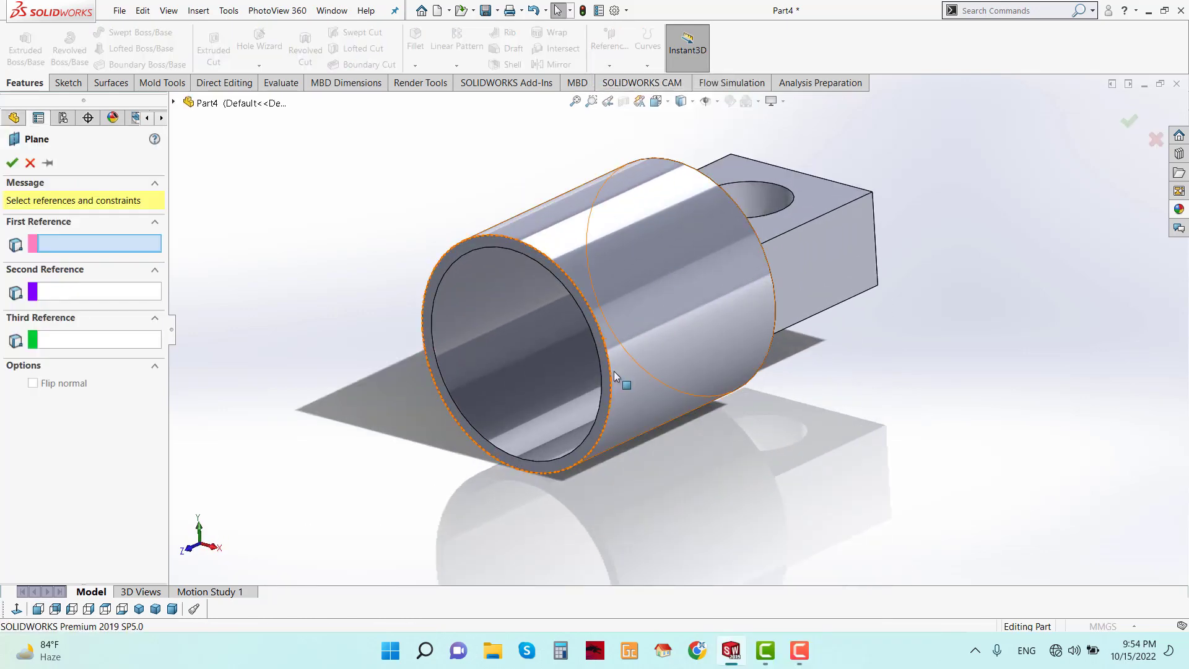
pyautogui.scroll(-2, 612, 358)
pyautogui.click(610, 357)
pyautogui.scroll(2, 612, 365)
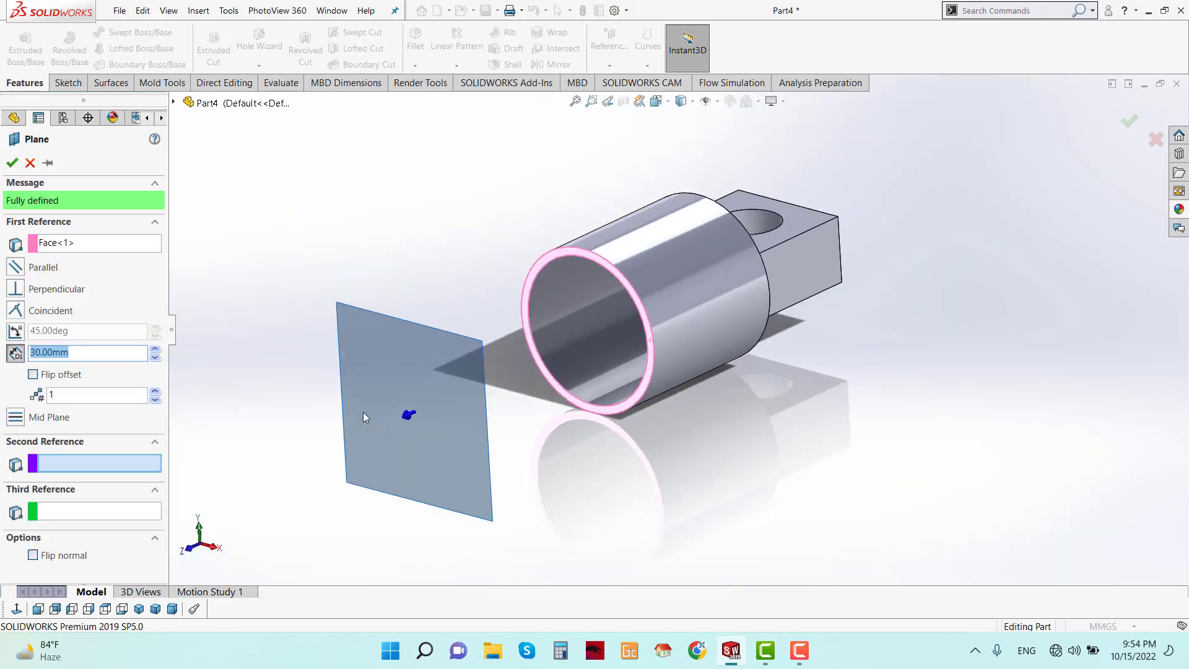
pyautogui.moveTo(363, 414); pyautogui.dragTo(564, 410, button='middle')
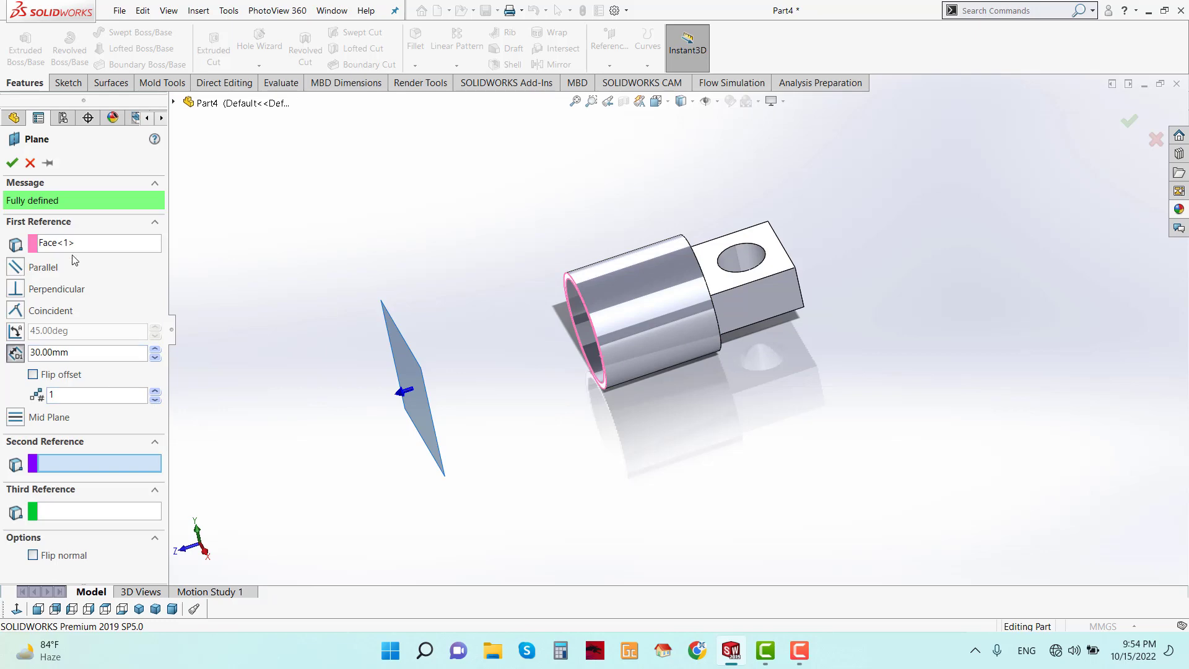
pyautogui.click(12, 163)
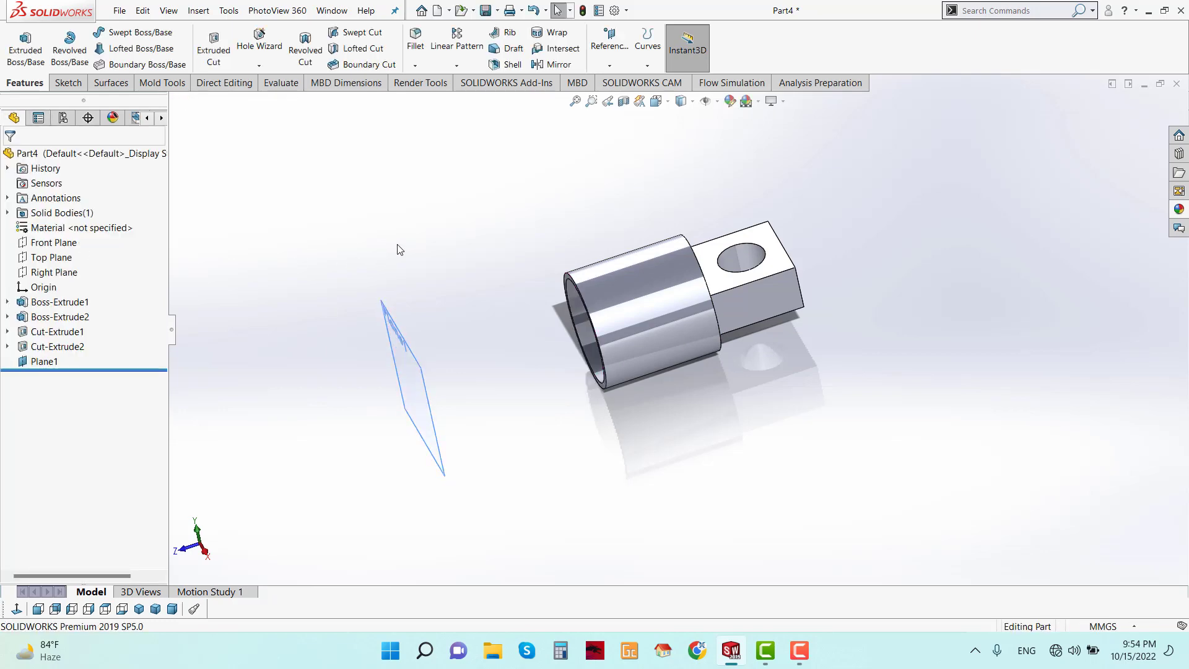
# - Mirror the whole body about the offset plane with Merge solids turned off
pyautogui.click(198, 10)
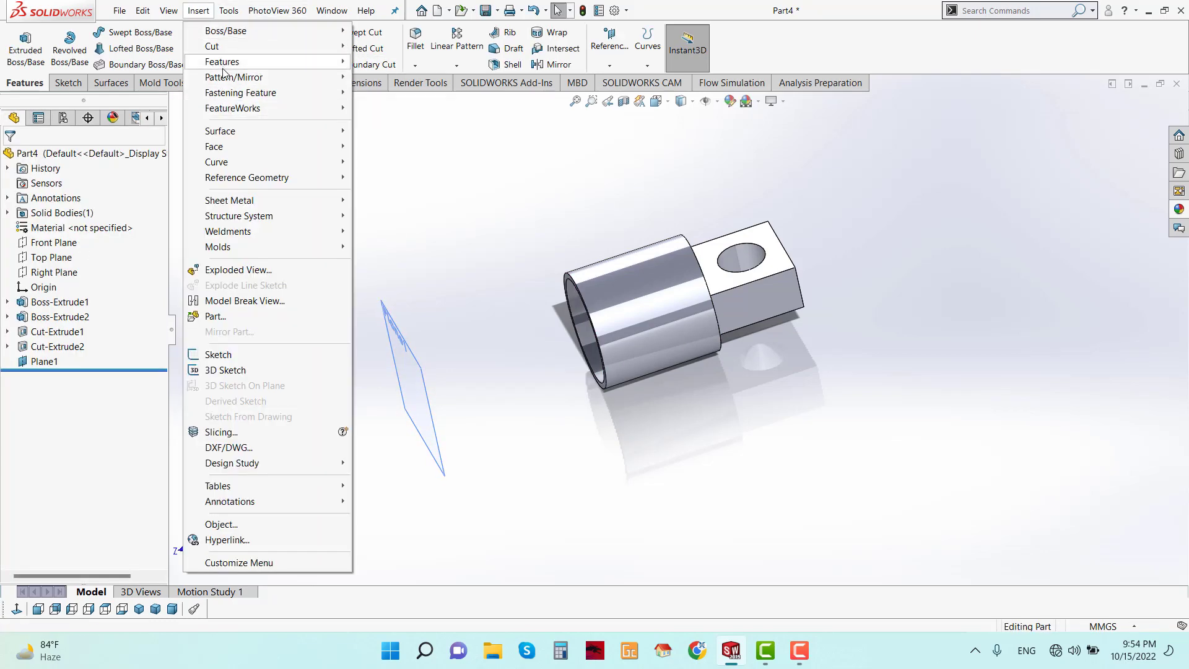
pyautogui.moveTo(234, 79)
pyautogui.click(375, 108)
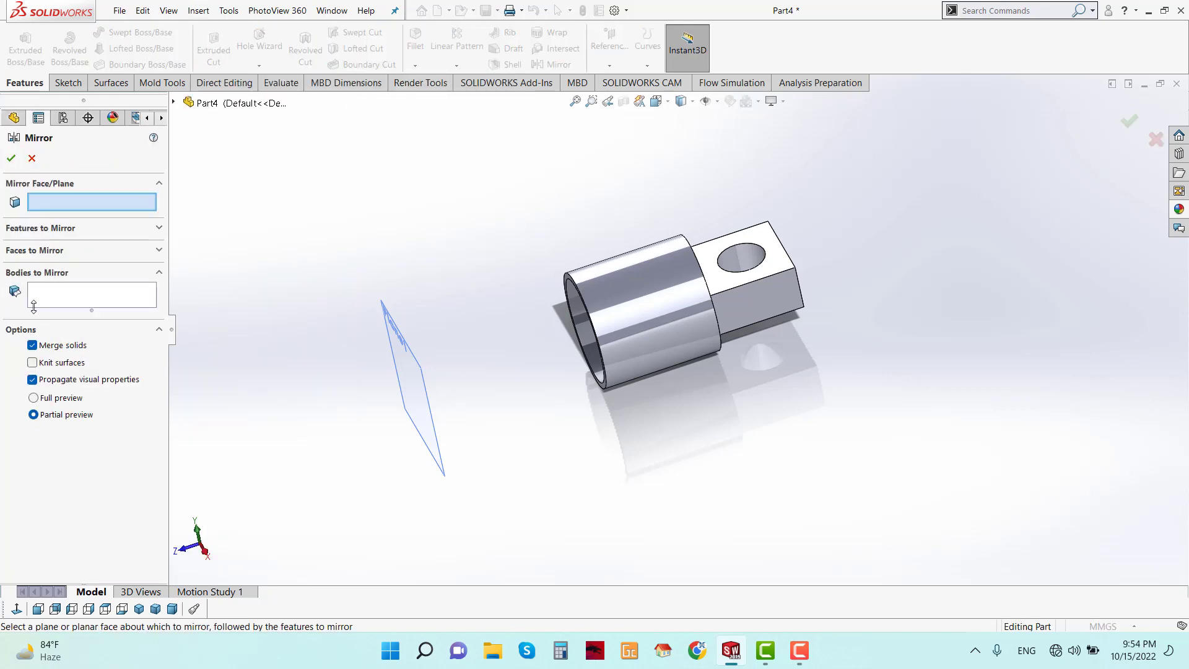
pyautogui.click(598, 296)
pyautogui.click(105, 205)
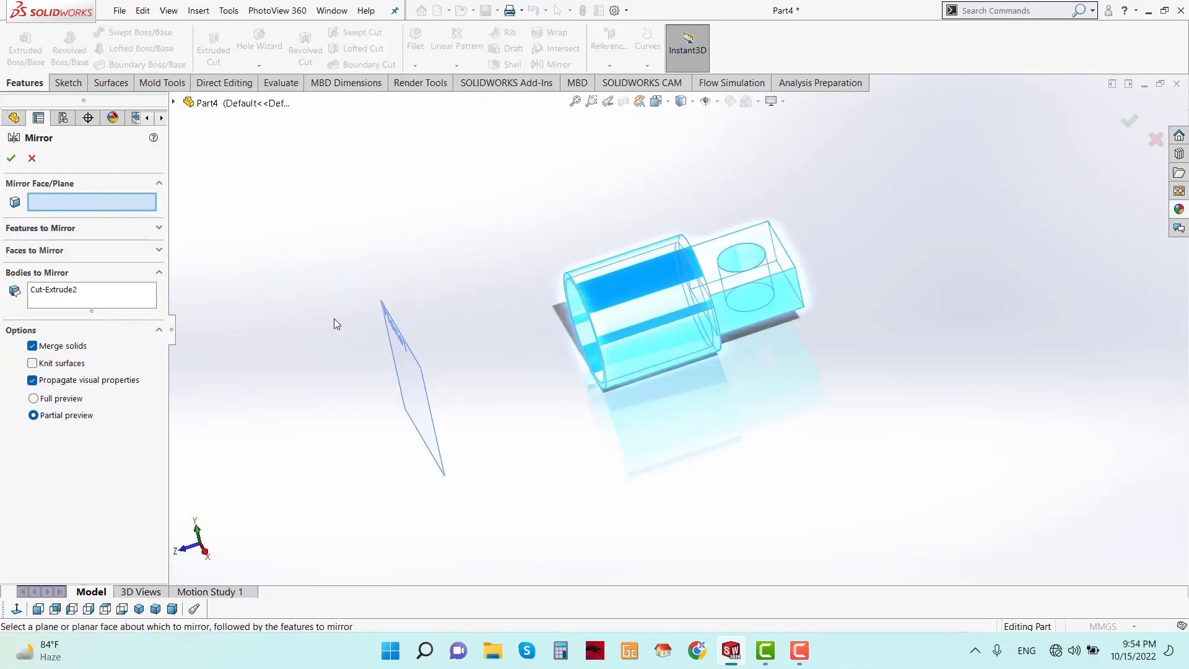
pyautogui.scroll(-2, 523, 396)
pyautogui.click(523, 396)
pyautogui.scroll(2, 526, 395)
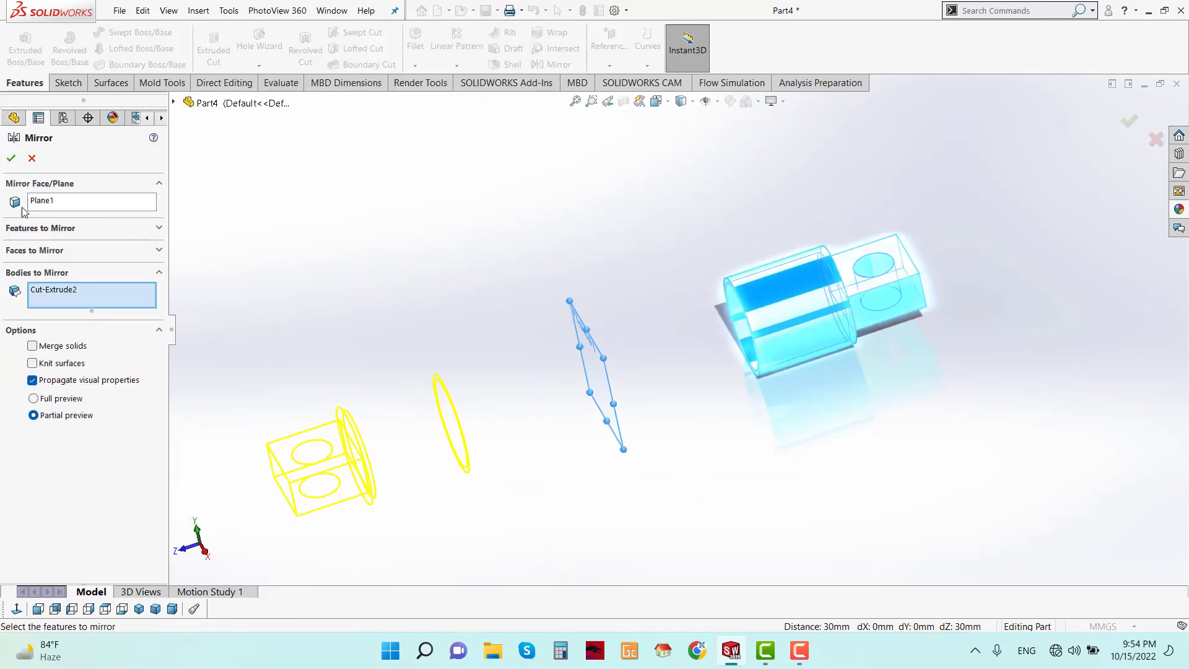
pyautogui.click(11, 158)
# - Measure the distance between the closed inner faces of the original and mirrored cylinders
pyautogui.moveTo(555, 247); pyautogui.dragTo(732, 366, button='middle')
pyautogui.scroll(-3, 733, 366)
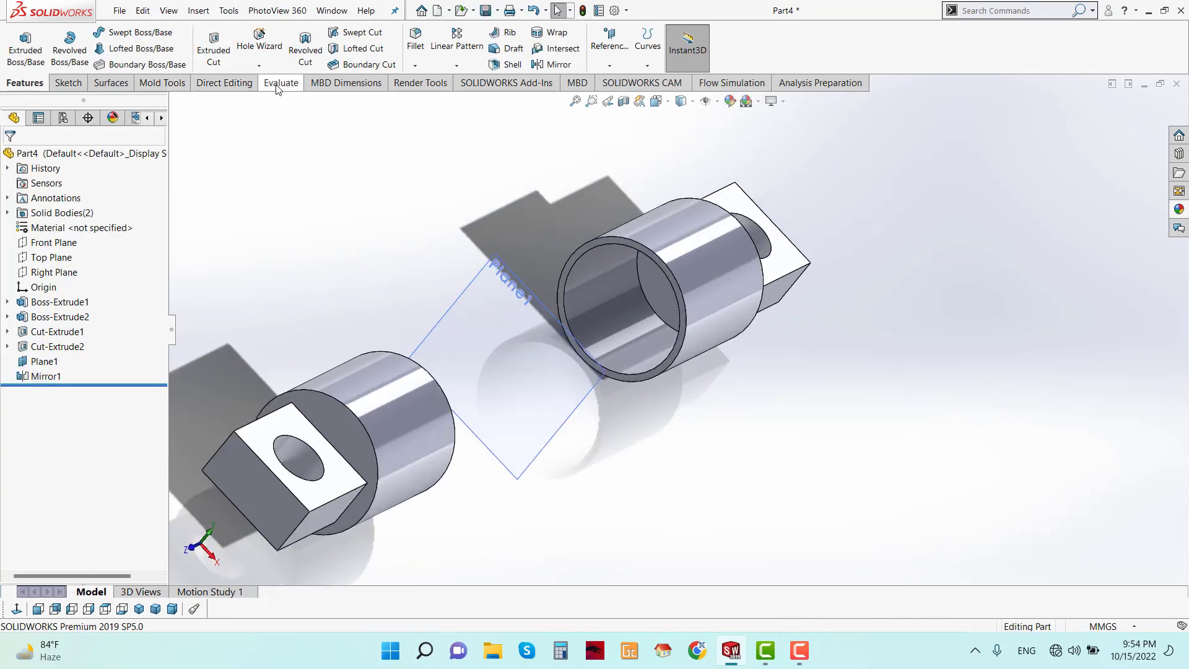
pyautogui.click(276, 84)
pyautogui.click(136, 52)
pyautogui.scroll(-2, 546, 261)
pyautogui.click(698, 312)
pyautogui.scroll(5, 678, 328)
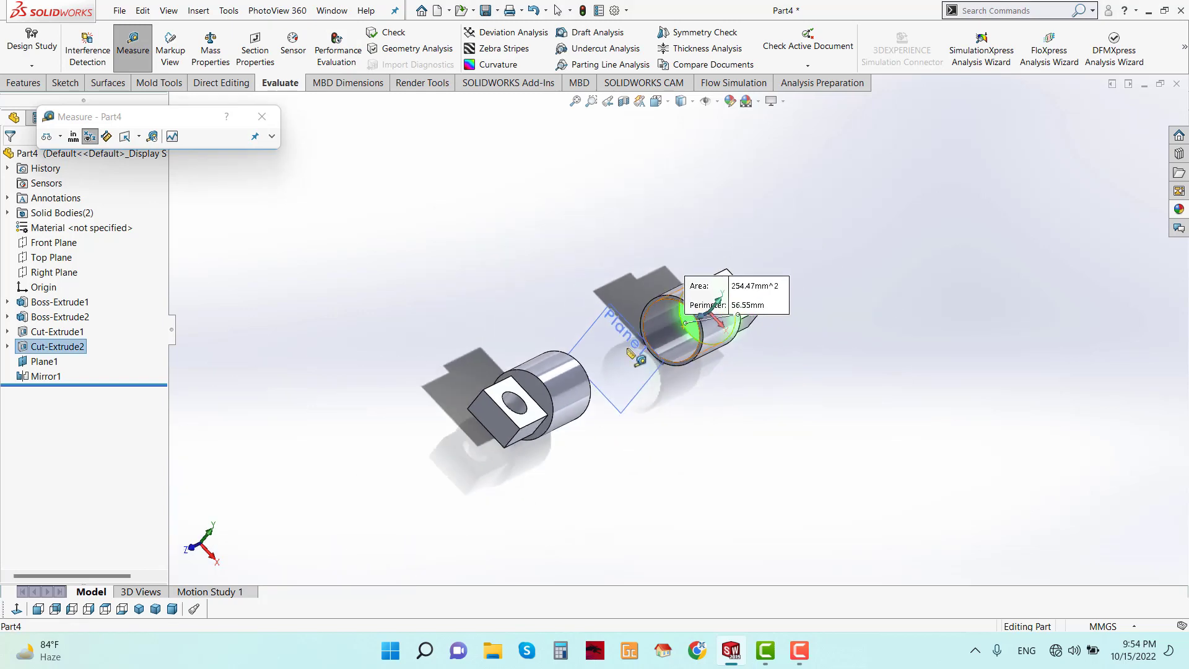
pyautogui.moveTo(627, 351); pyautogui.dragTo(495, 402, button='middle')
pyautogui.scroll(-3, 496, 421)
pyautogui.scroll(1, 600, 364)
pyautogui.moveTo(601, 364); pyautogui.dragTo(581, 375, button='middle')
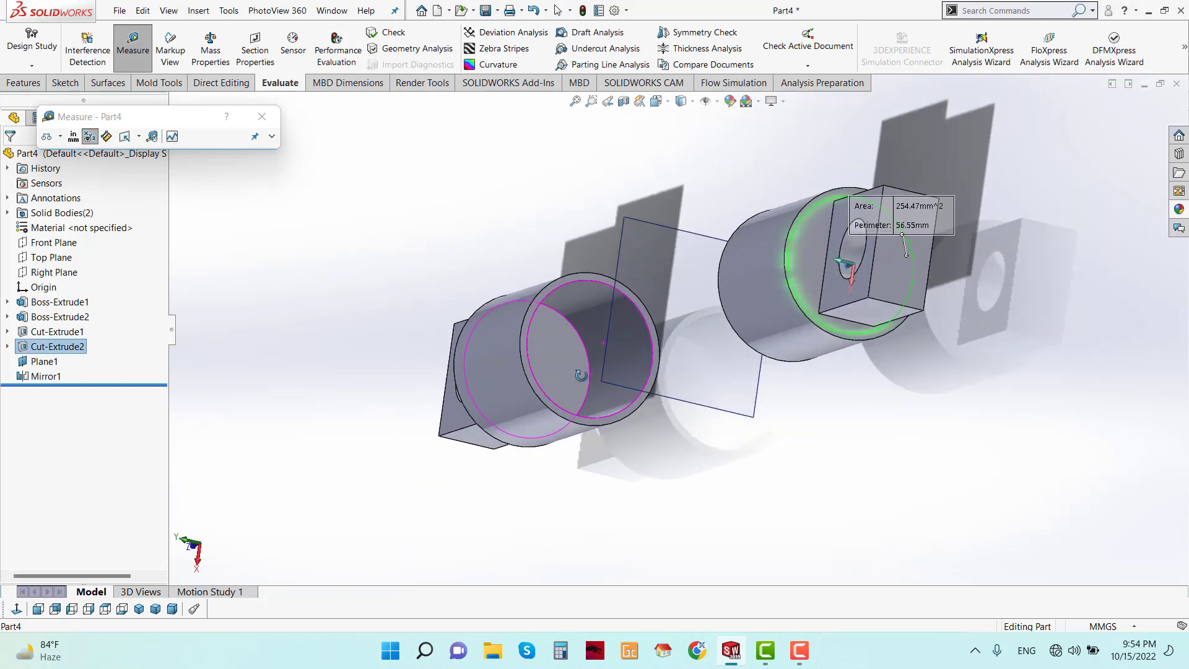
pyautogui.click(579, 373)
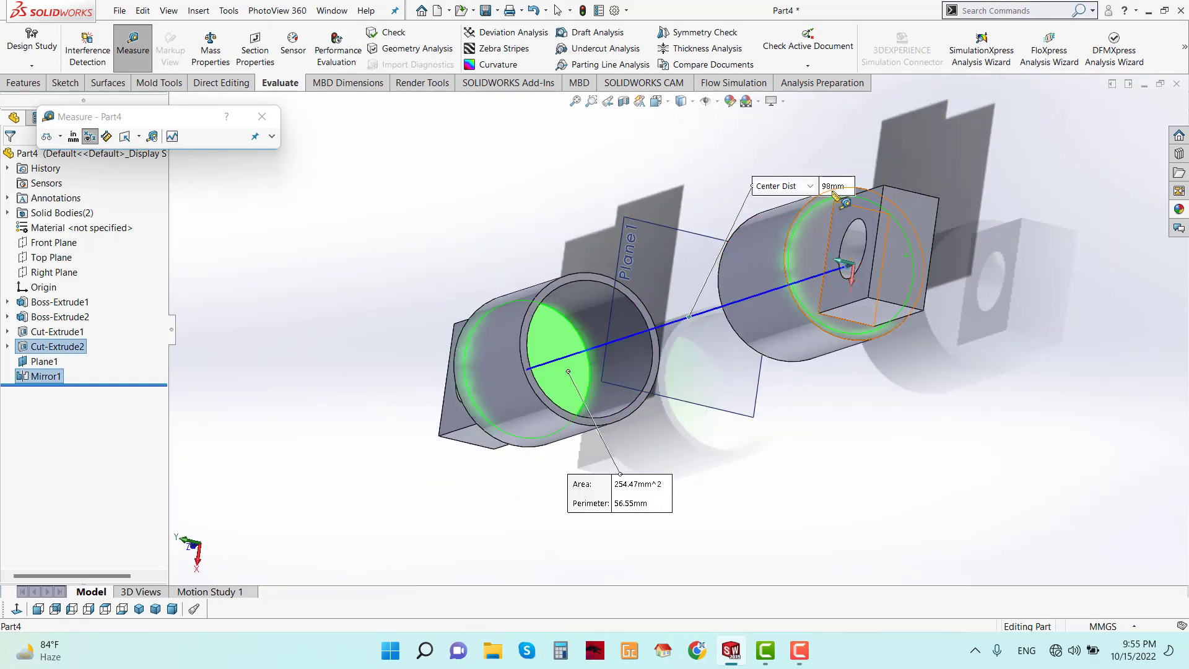
pyautogui.click(262, 116)
# - Hide the offset reference plane and the mirrored body
pyautogui.moveTo(712, 384); pyautogui.dragTo(864, 363, button='middle')
pyautogui.rightClick(746, 380)
pyautogui.click(775, 364)
pyautogui.scroll(-4, 795, 277)
pyautogui.rightClick(774, 273)
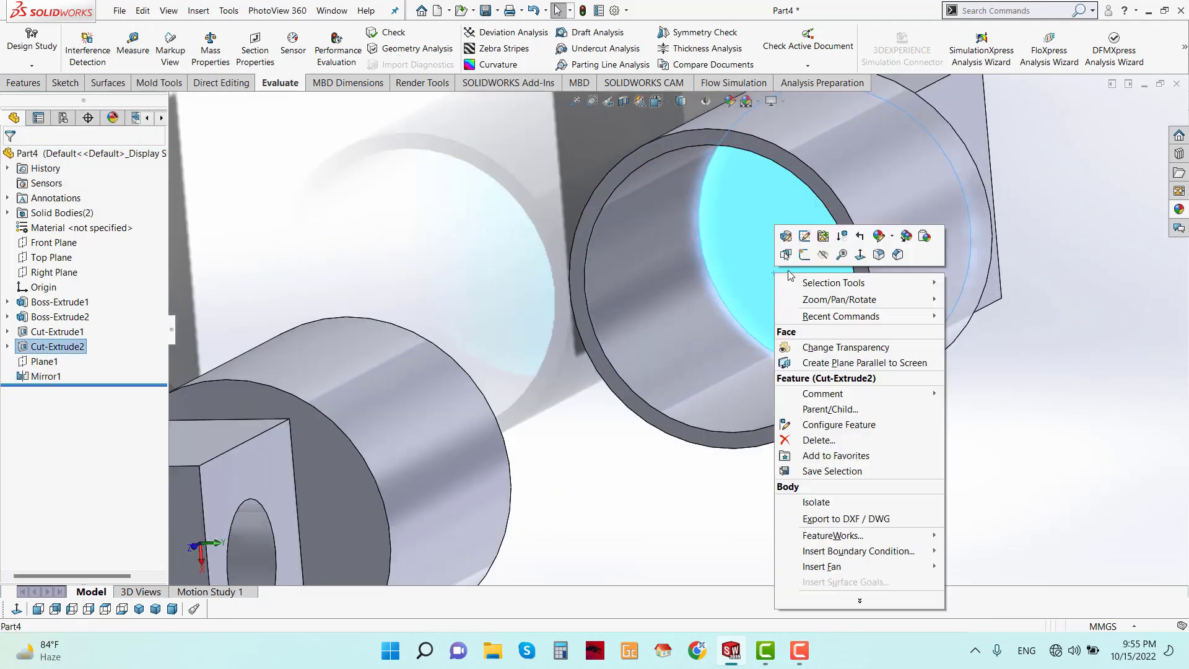
pyautogui.click(859, 257)
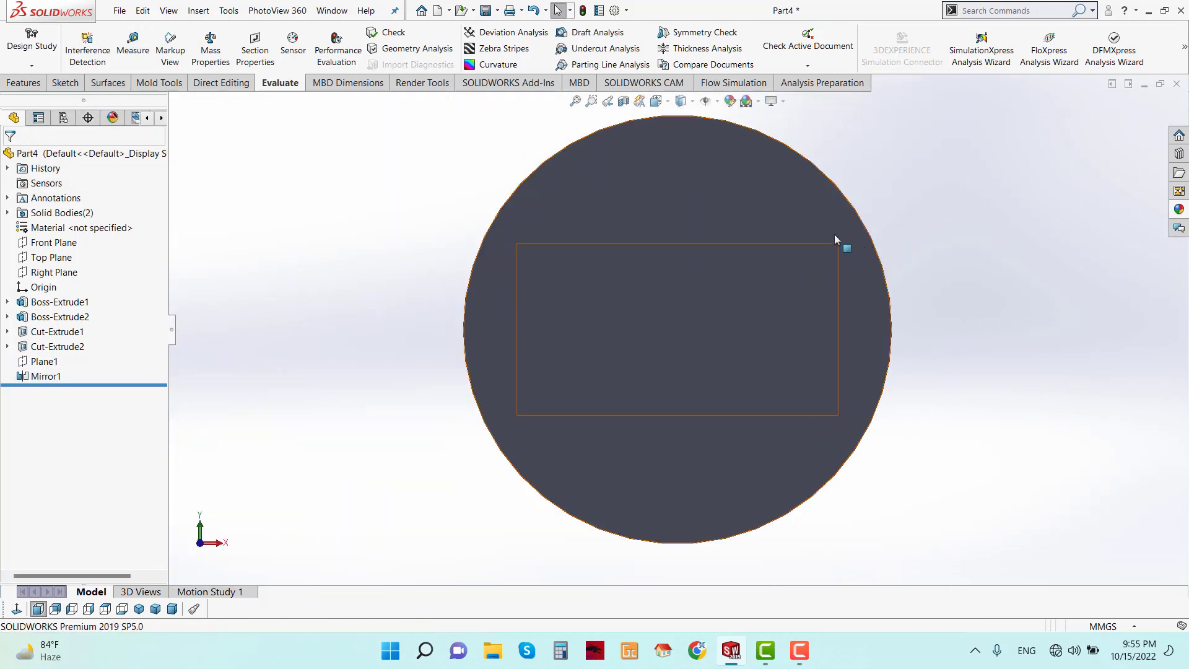
pyautogui.rightClick(830, 223)
pyautogui.click(875, 205)
# - Start a sketch on the original cylinder's closed inner face and draw a circle about 15 mm in diameter centred on the origin
pyautogui.scroll(2, 860, 248)
pyautogui.moveTo(860, 251); pyautogui.dragTo(851, 303, button='middle')
pyautogui.rightClick(739, 330)
pyautogui.click(825, 311)
pyautogui.rightClick(715, 279)
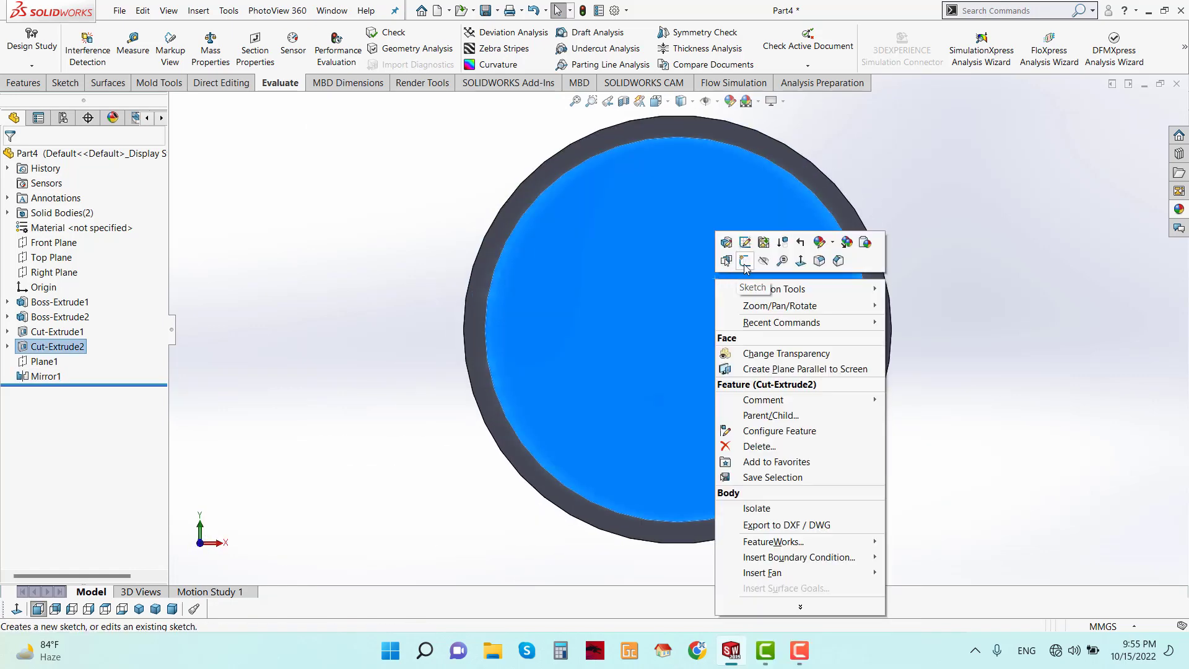
pyautogui.click(746, 264)
pyautogui.click(141, 31)
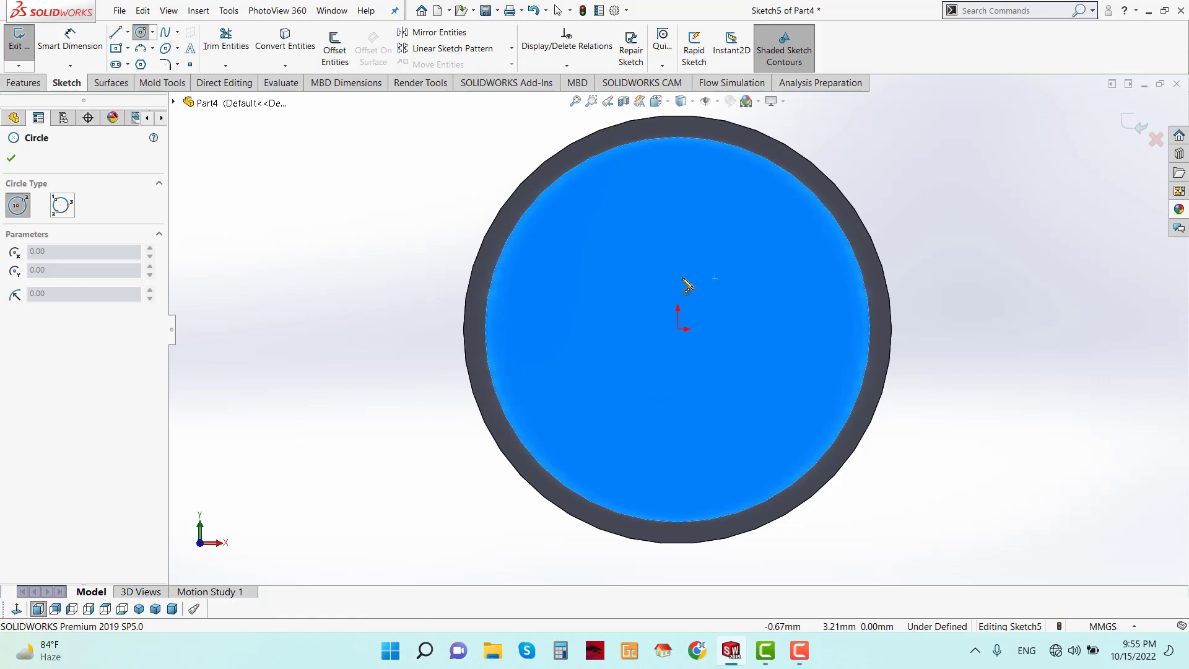
pyautogui.click(677, 329)
pyautogui.click(788, 446)
# - Set the circle's diameter to 15 mm and exit the sketch
pyautogui.click(79, 48)
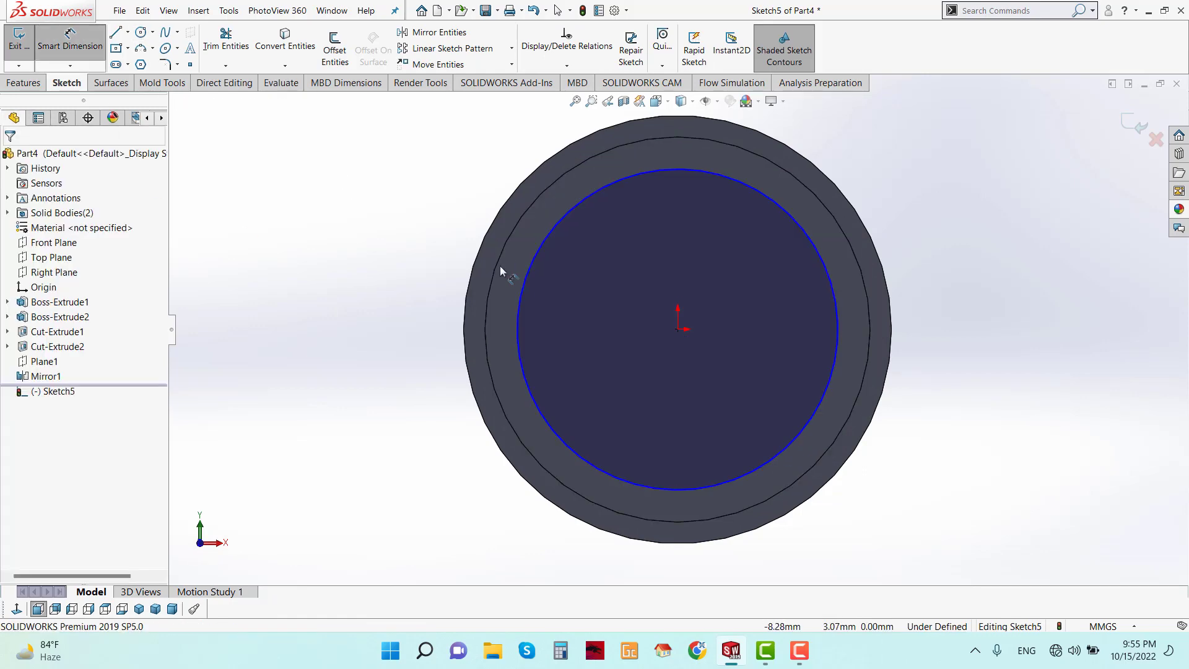
pyautogui.click(519, 296)
pyautogui.click(338, 294)
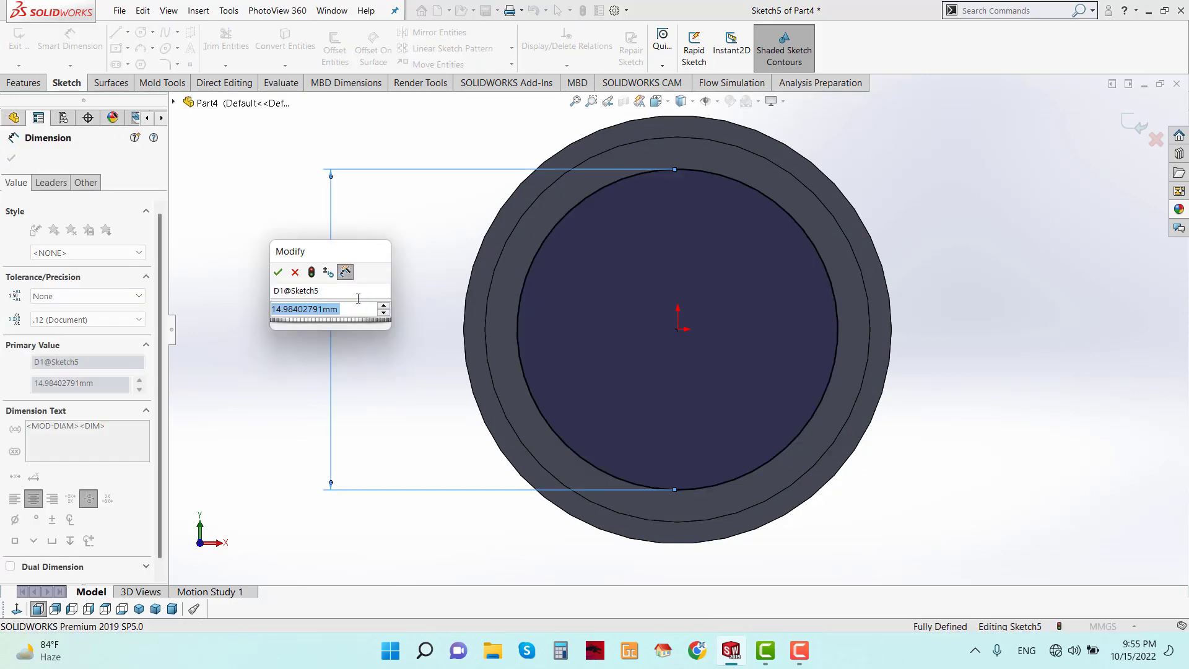
pyautogui.write('15')
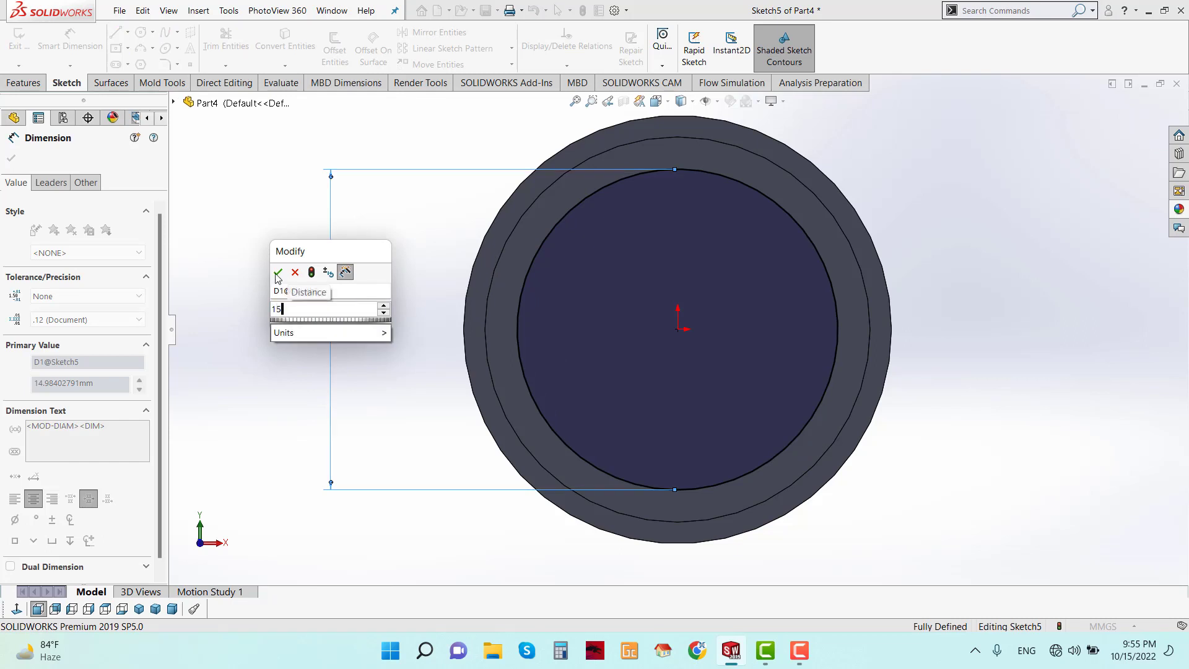
pyautogui.click(277, 272)
pyautogui.moveTo(763, 365); pyautogui.dragTo(830, 337, button='middle')
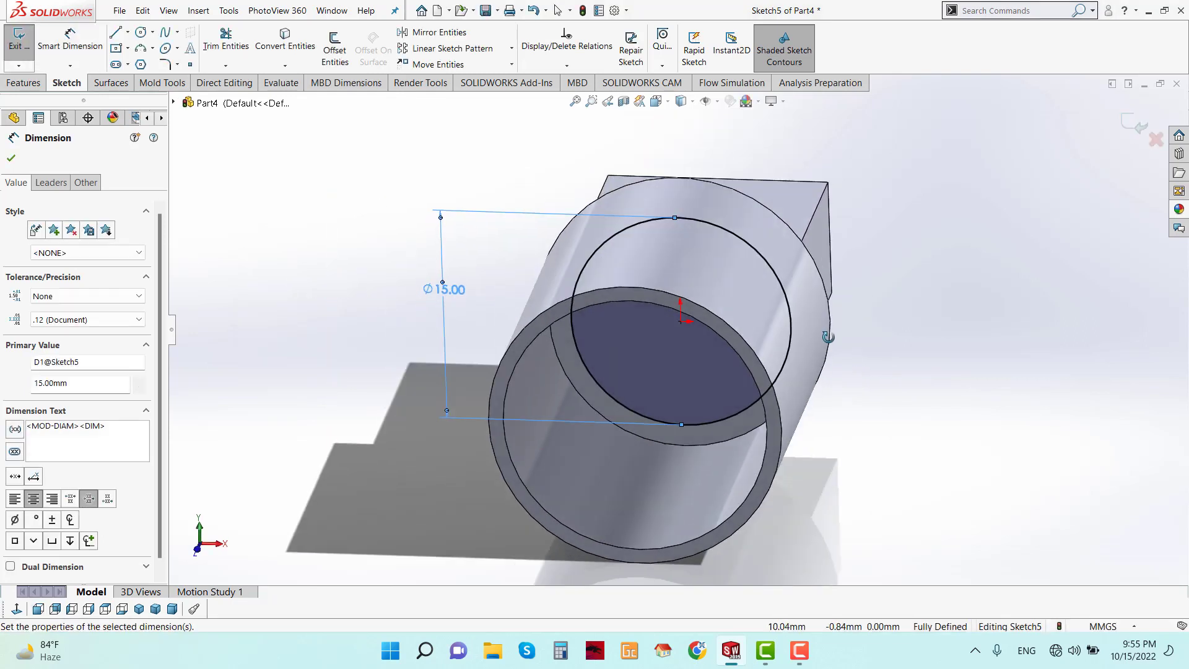
pyautogui.click(11, 158)
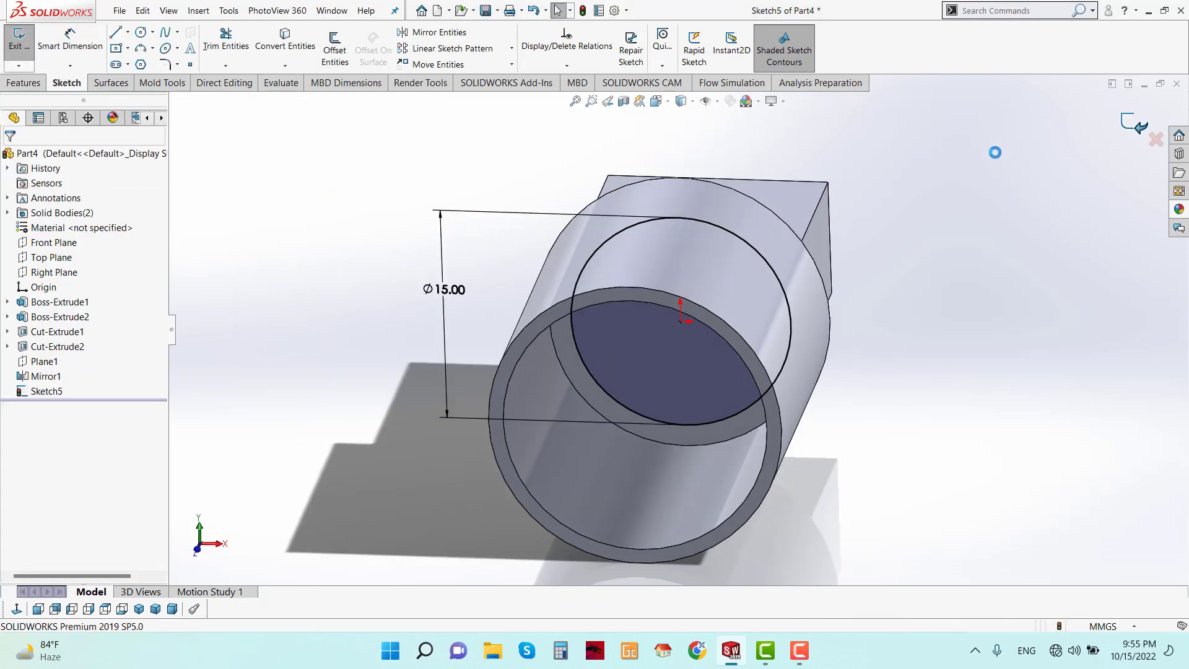
# - Create a clockwise helix from the circle, defined by pitch and revolution, with a constant 2 mm pitch, 98/2 revolutions and a 180° start angle
pyautogui.moveTo(849, 273)
pyautogui.mouseDown(button='middle')
pyautogui.moveTo(791, 324)
pyautogui.moveTo(795, 351)
pyautogui.mouseUp(button='middle')
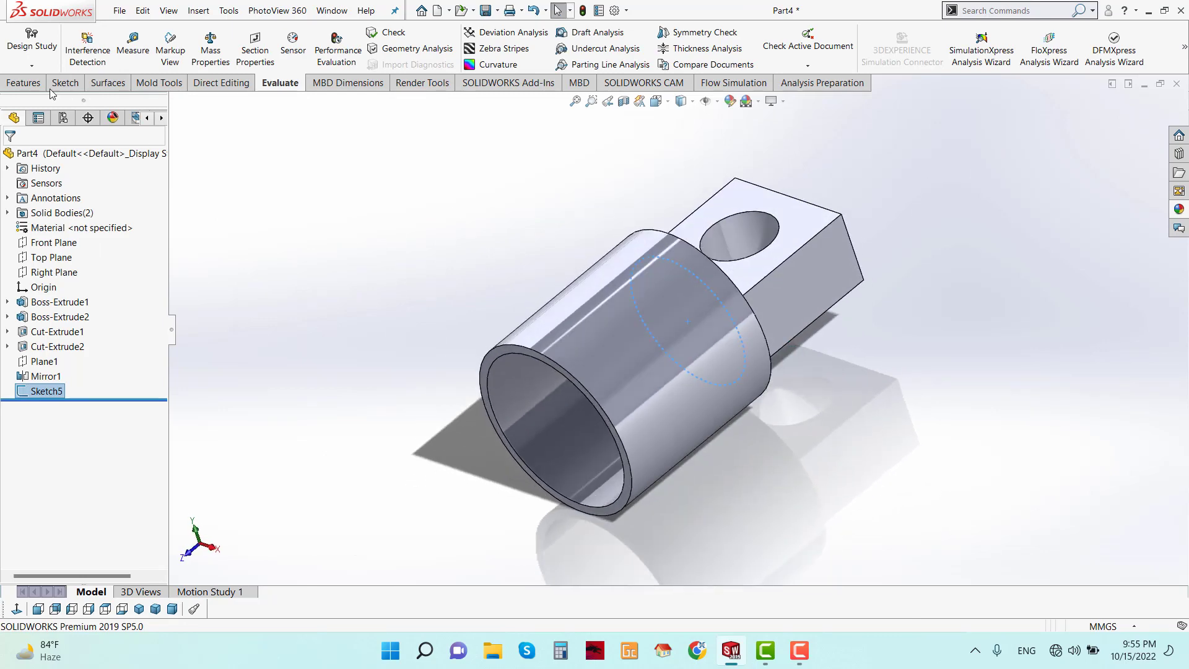
pyautogui.click(23, 83)
pyautogui.click(647, 43)
pyautogui.click(688, 160)
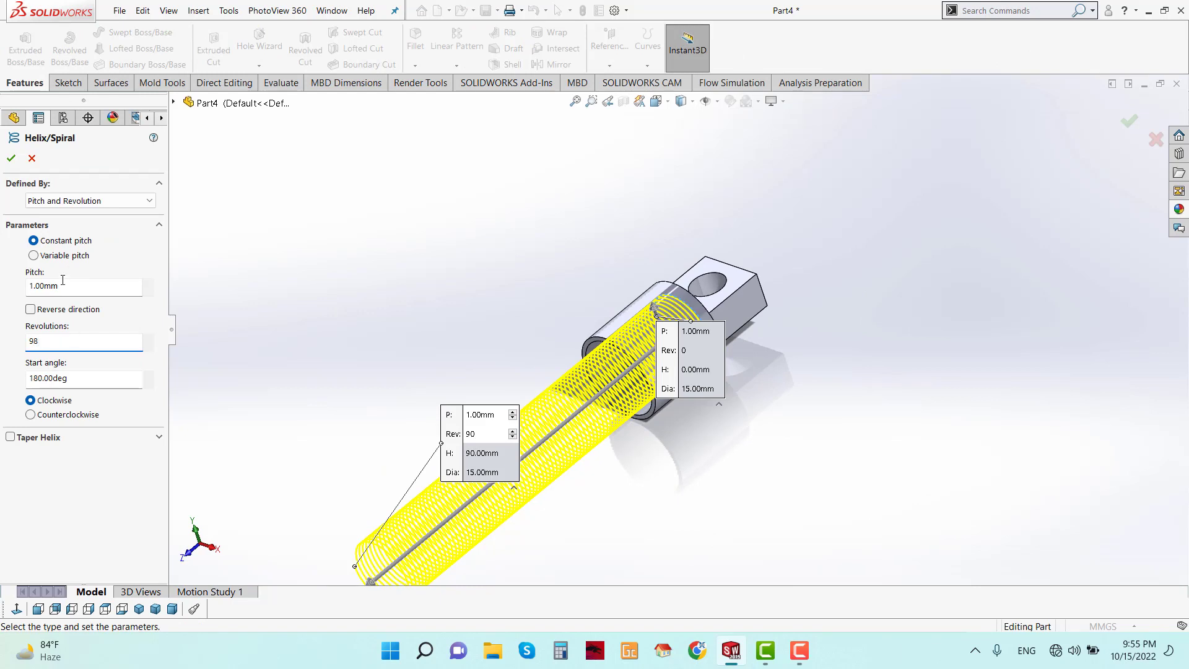
pyautogui.moveTo(60, 291); pyautogui.dragTo(12, 291)
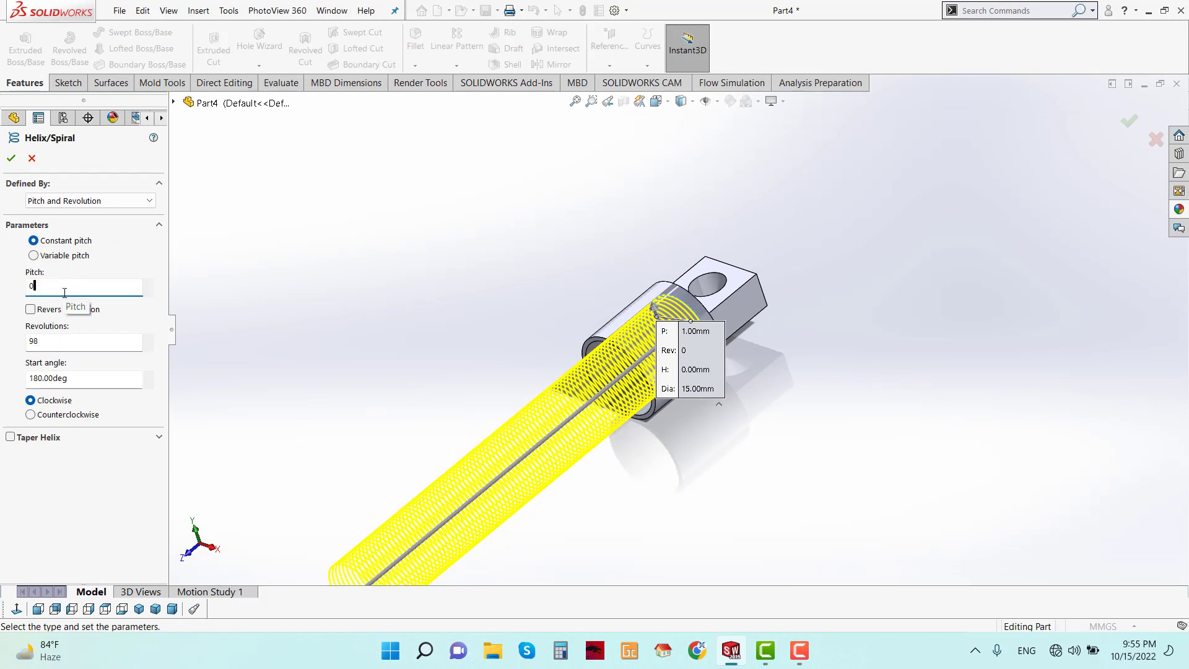
pyautogui.click(65, 340)
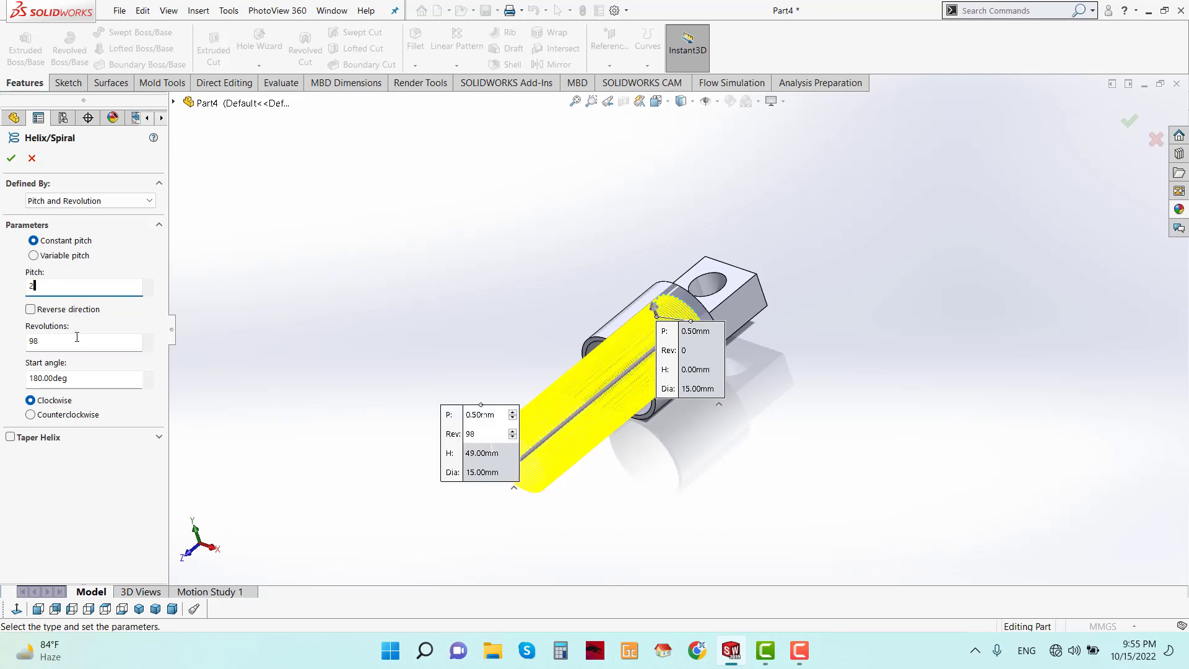
pyautogui.click(77, 340)
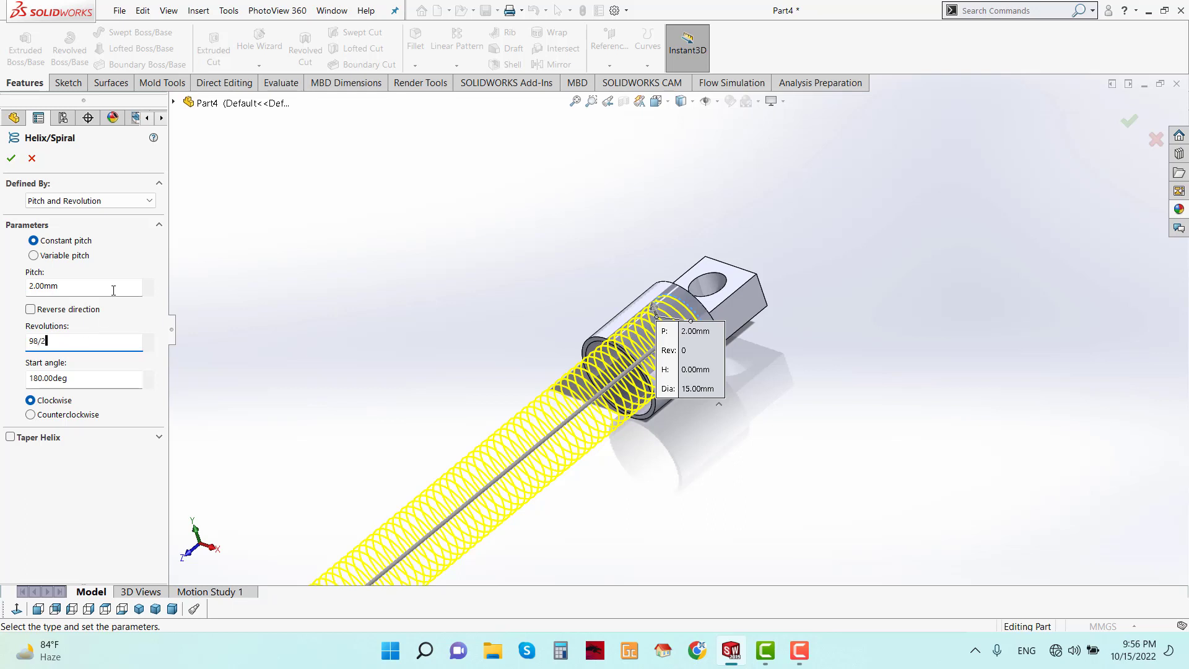
pyautogui.scroll(3, 584, 425)
pyautogui.moveTo(681, 452); pyautogui.dragTo(661, 550, button='middle')
pyautogui.click(11, 159)
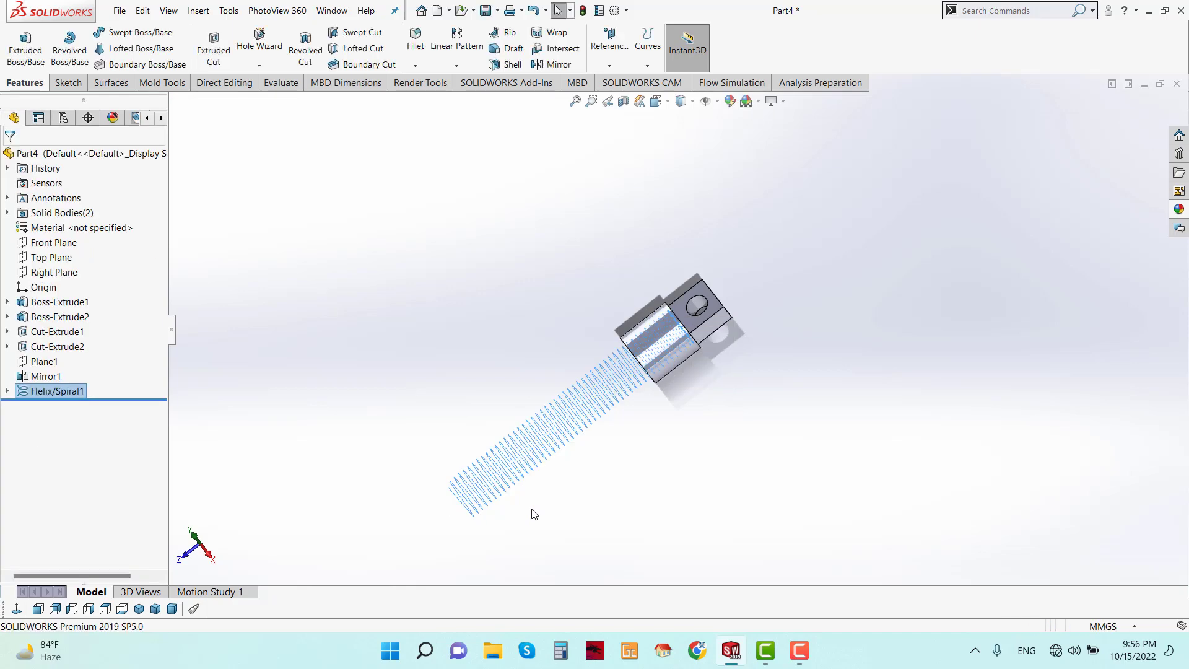
# - Start a sketch on the Top Plane and draw a circle about 2.8 mm in diameter centred on the helix's free end
pyautogui.click(65, 263)
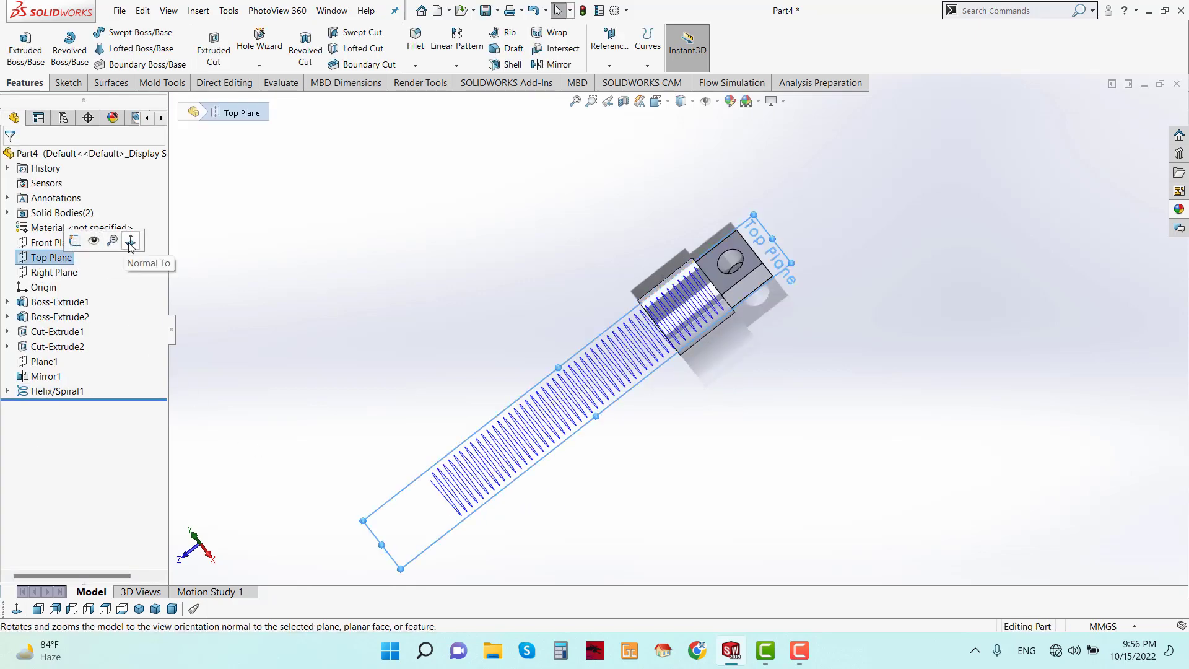
pyautogui.click(121, 242)
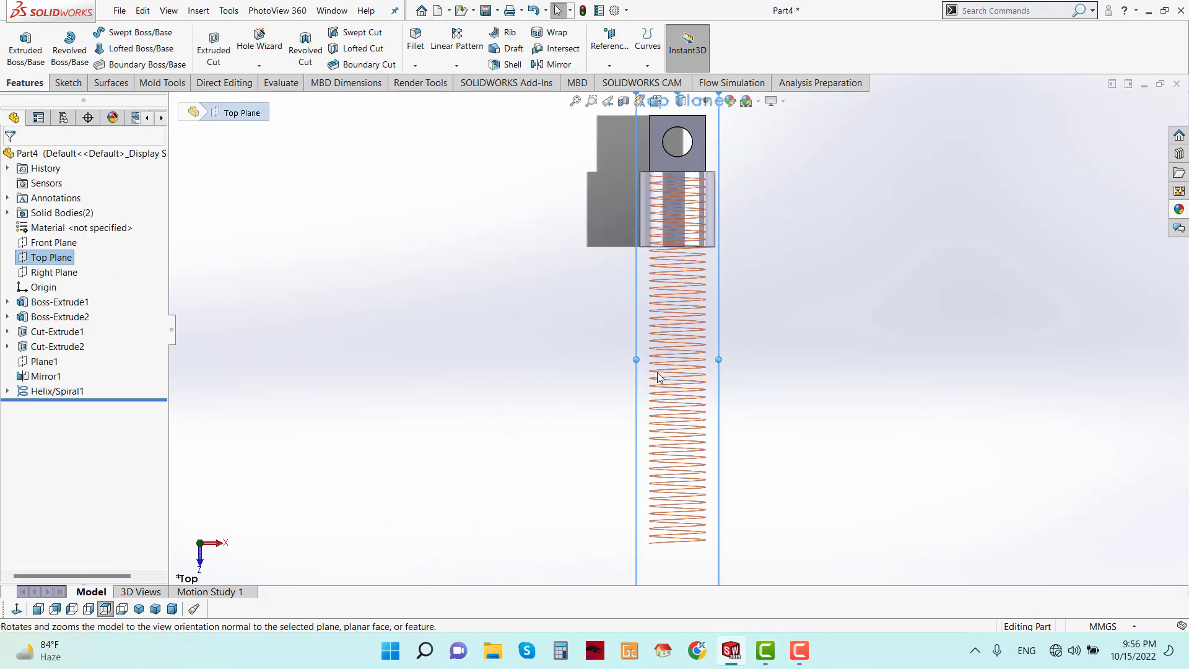
pyautogui.rightClick(592, 393)
pyautogui.click(609, 377)
pyautogui.click(140, 35)
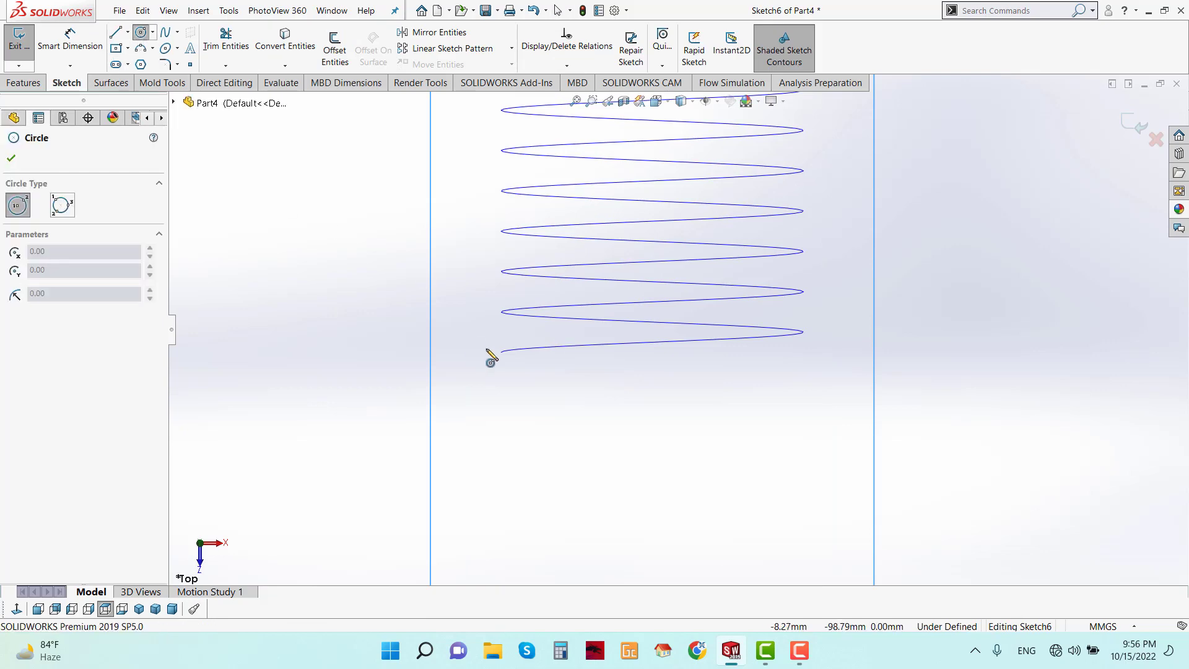
pyautogui.moveTo(502, 351); pyautogui.dragTo(518, 387)
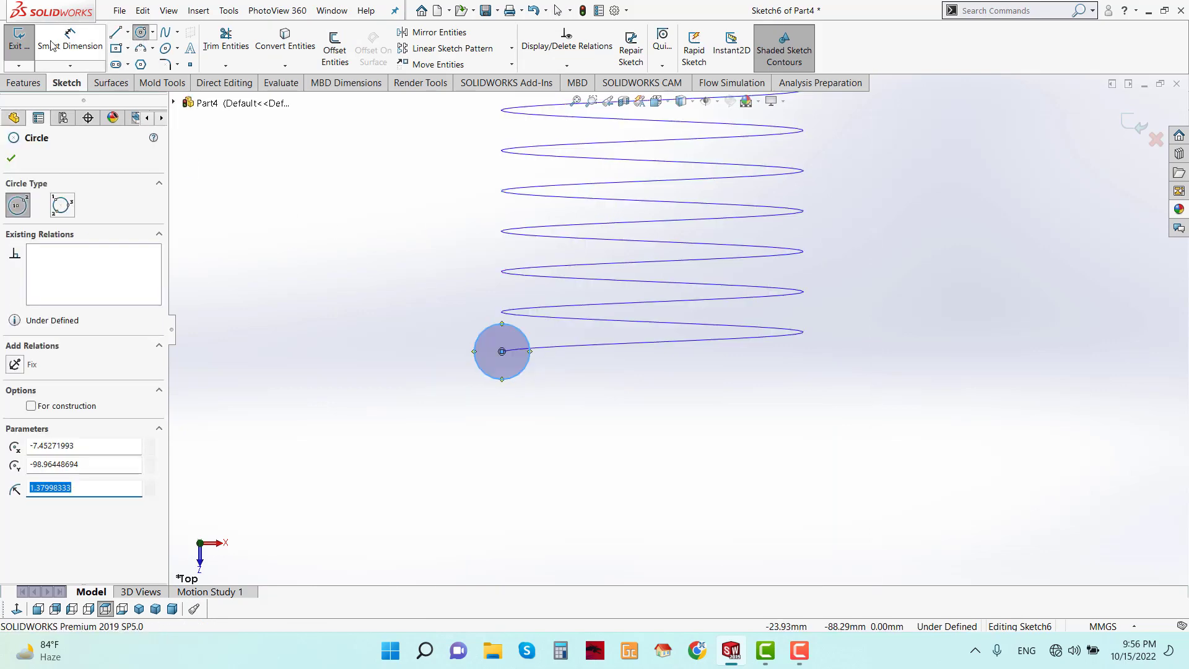
# - Set the diameter of the circle at the helix's end to 1 mm
pyautogui.click(70, 41)
pyautogui.click(475, 352)
pyautogui.click(369, 354)
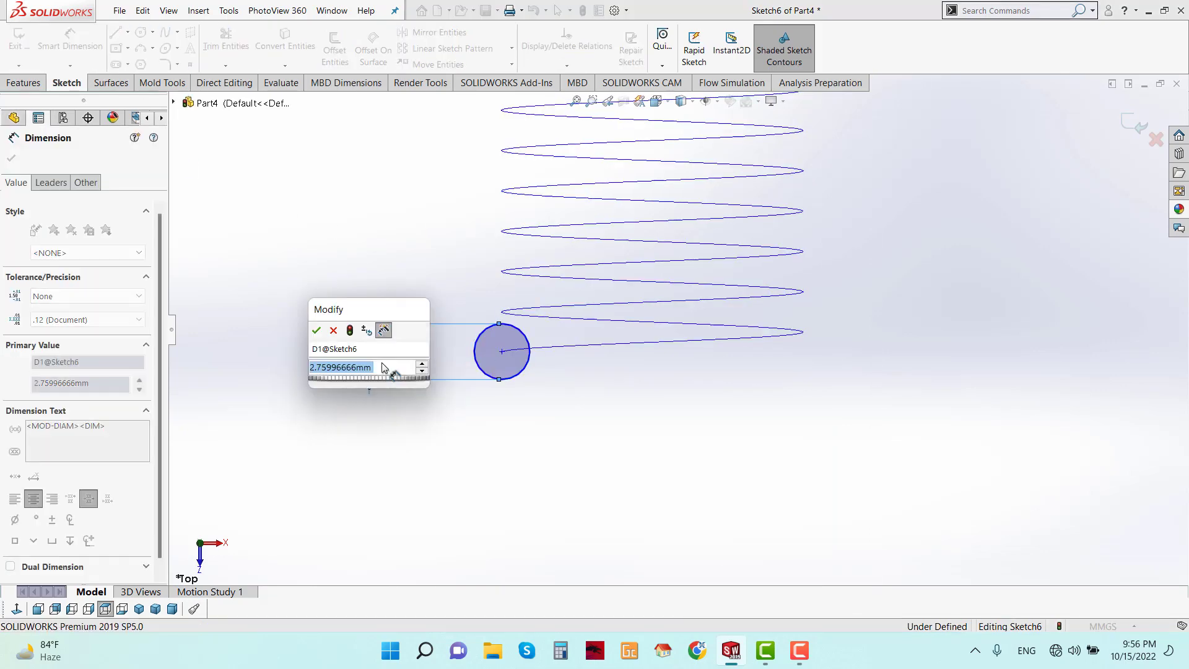
pyautogui.write('1')
pyautogui.press('Return')
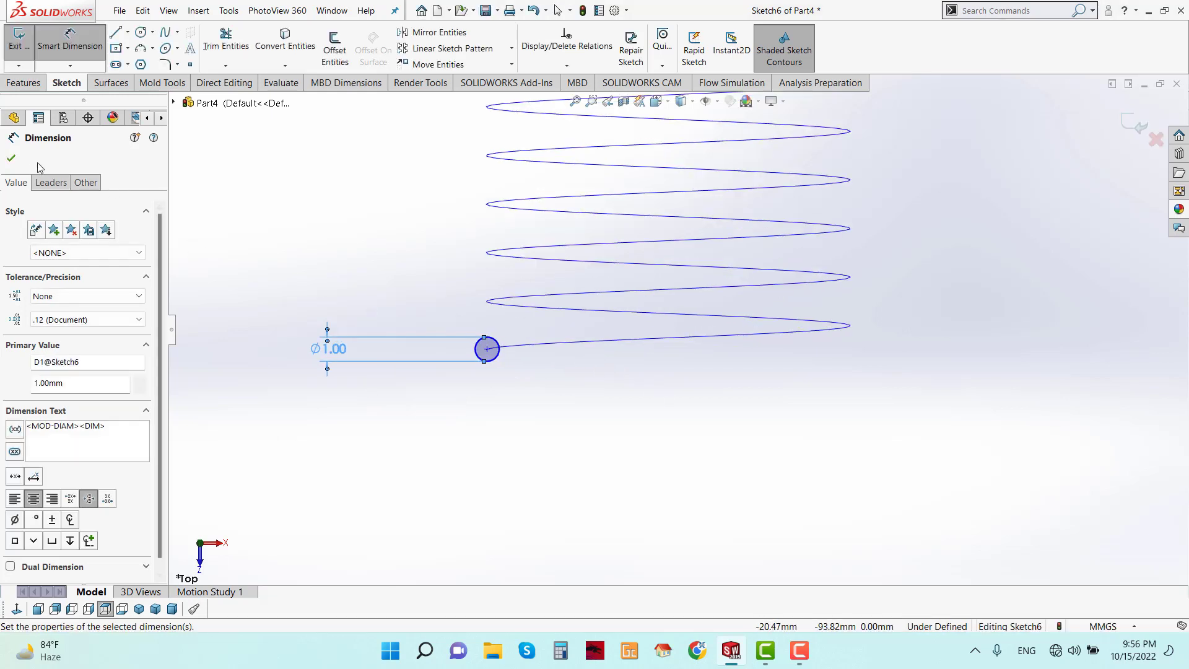
# - Sweep the 1 mm circle along the helix to form the spring
pyautogui.press('Escape')
pyautogui.scroll(1, 675, 329)
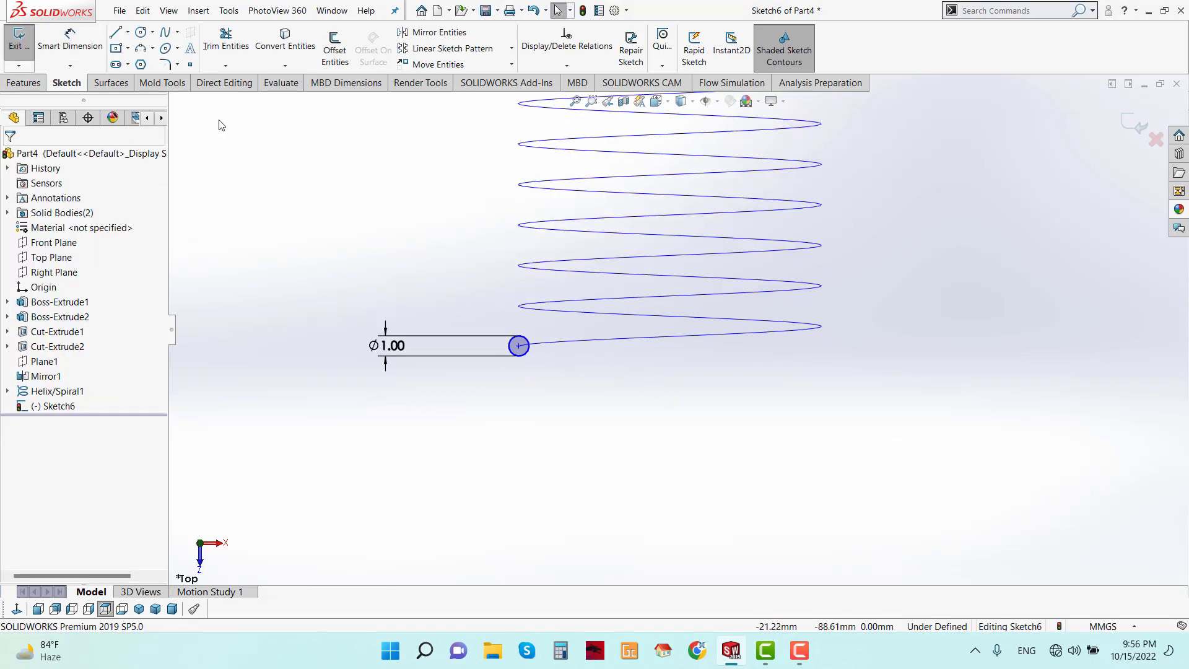
pyautogui.click(24, 83)
pyautogui.click(101, 37)
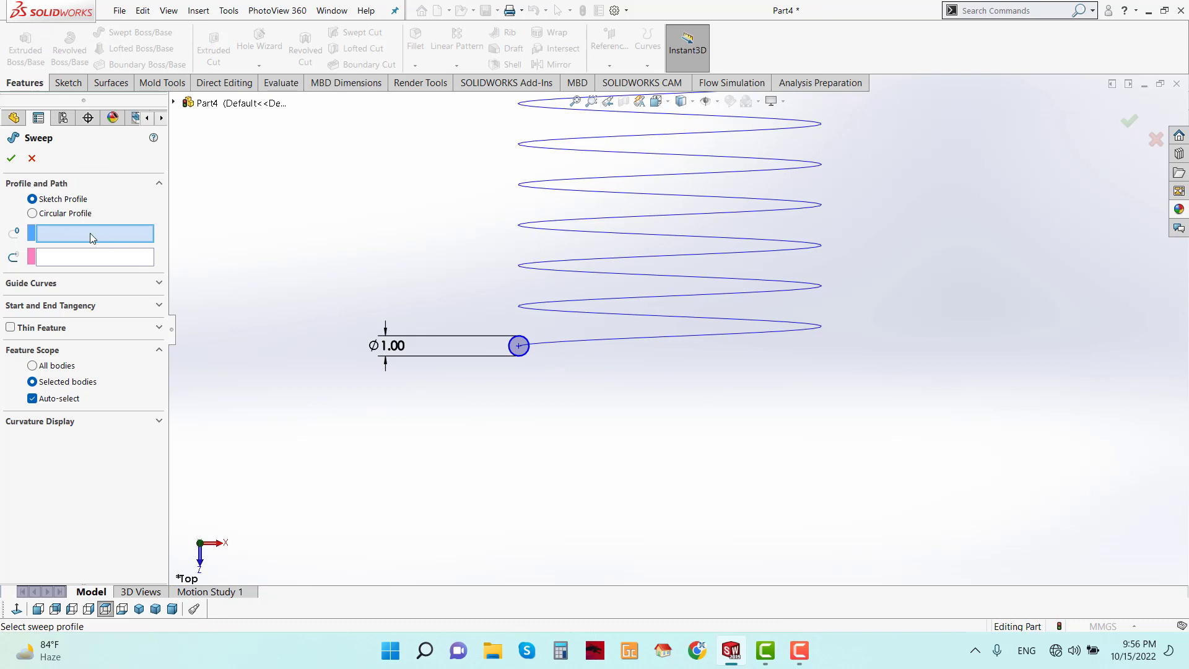
pyautogui.click(524, 356)
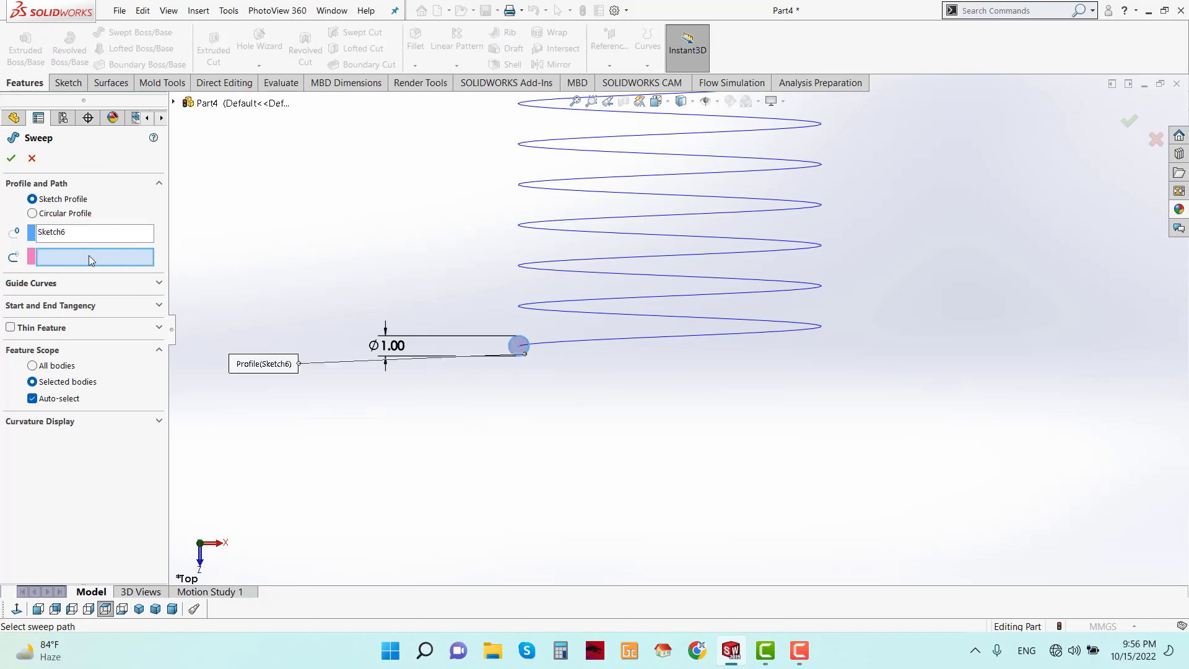
pyautogui.click(615, 339)
pyautogui.scroll(7, 647, 353)
pyautogui.scroll(6, 715, 217)
pyautogui.scroll(-5, 722, 193)
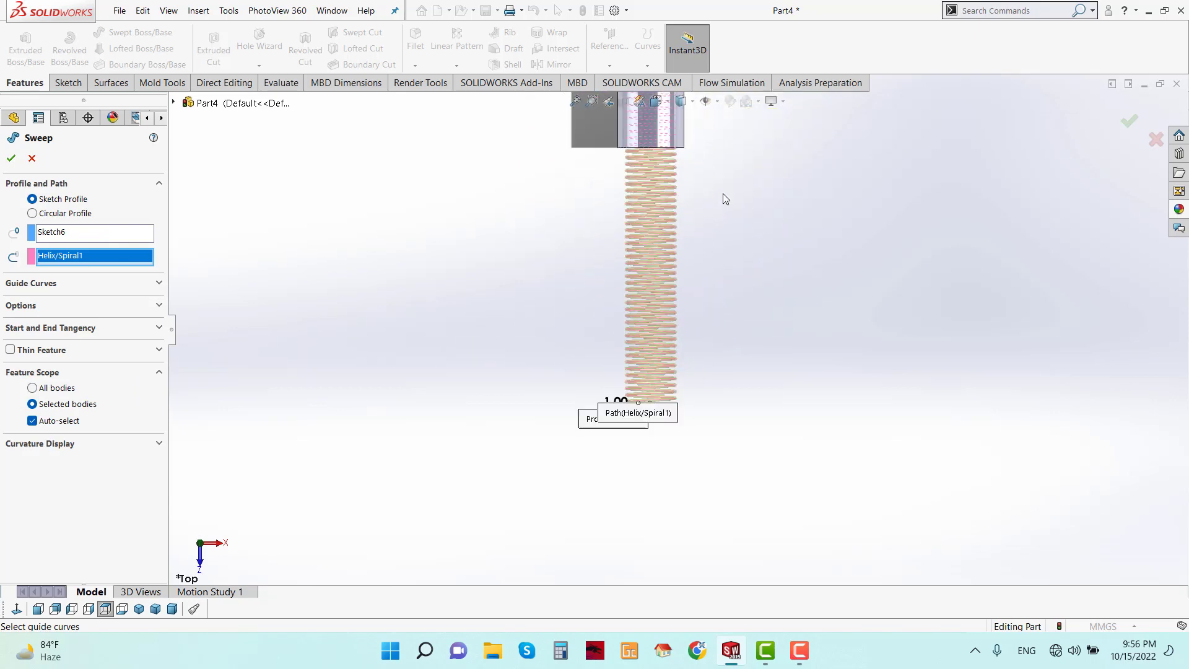
pyautogui.moveTo(686, 229); pyautogui.dragTo(767, 272, button='middle')
pyautogui.scroll(-4, 669, 240)
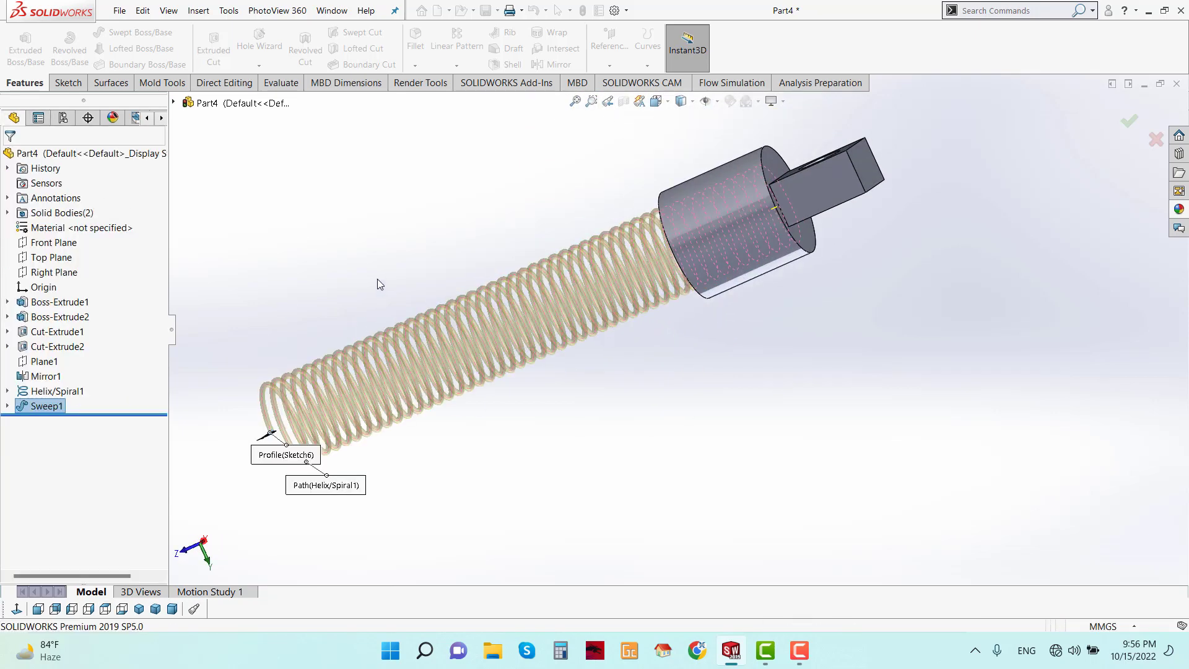
# - Show the hidden mirrored end body
pyautogui.click(8, 213)
pyautogui.click(60, 228)
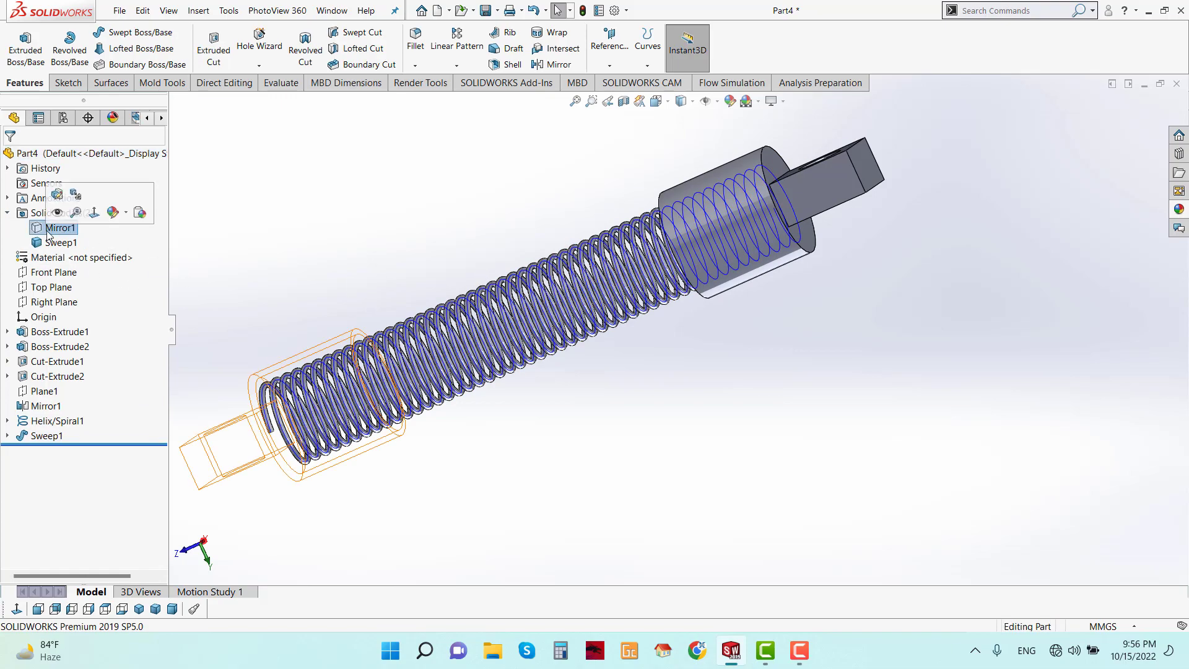
pyautogui.click(74, 212)
pyautogui.click(284, 254)
pyautogui.scroll(-1, 399, 437)
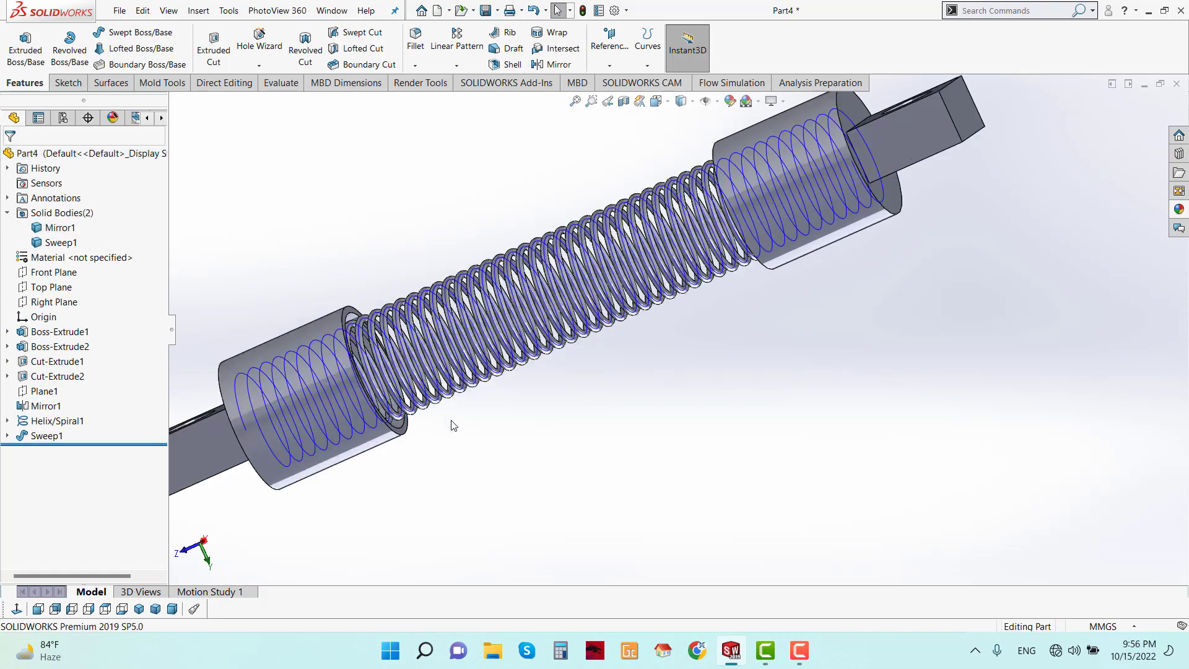
# - Hide the helix curve and the mirrored end body
pyautogui.click(245, 422)
pyautogui.click(417, 433)
pyautogui.moveTo(417, 433); pyautogui.dragTo(624, 150, button='middle')
pyautogui.rightClick(441, 344)
pyautogui.click(471, 314)
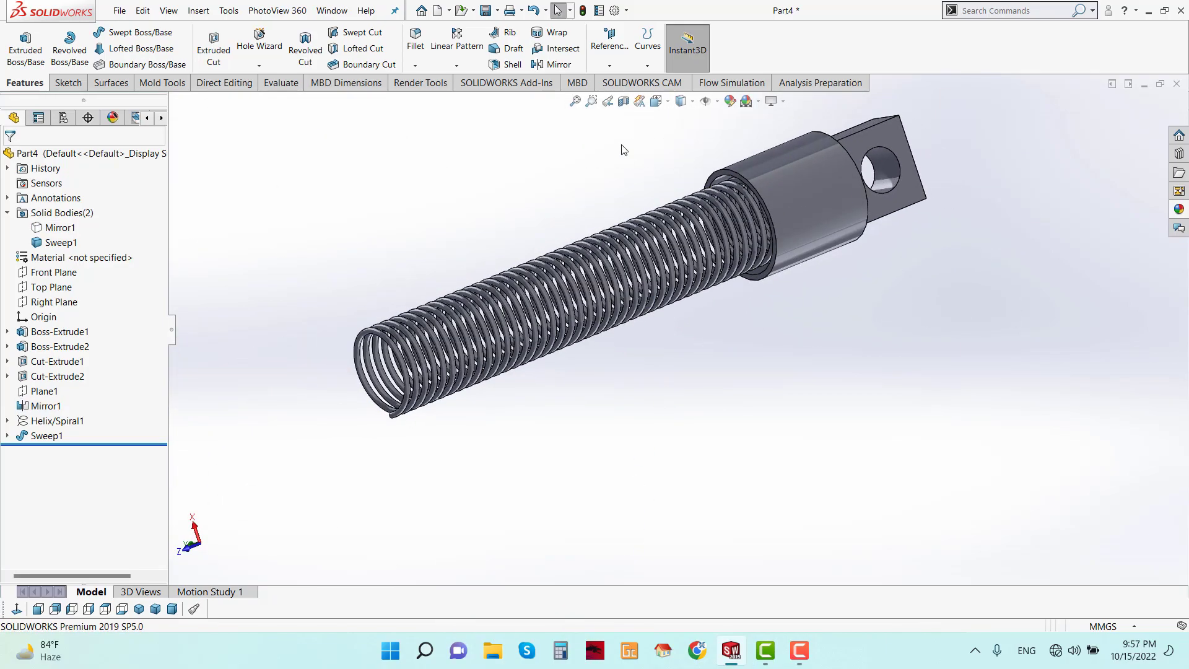
# - Apply a planar section view parallel to the Front Plane, offset about 18 mm, exposing the inside of the remaining hollow cylinder
pyautogui.click(624, 102)
pyautogui.moveTo(779, 213); pyautogui.dragTo(704, 263)
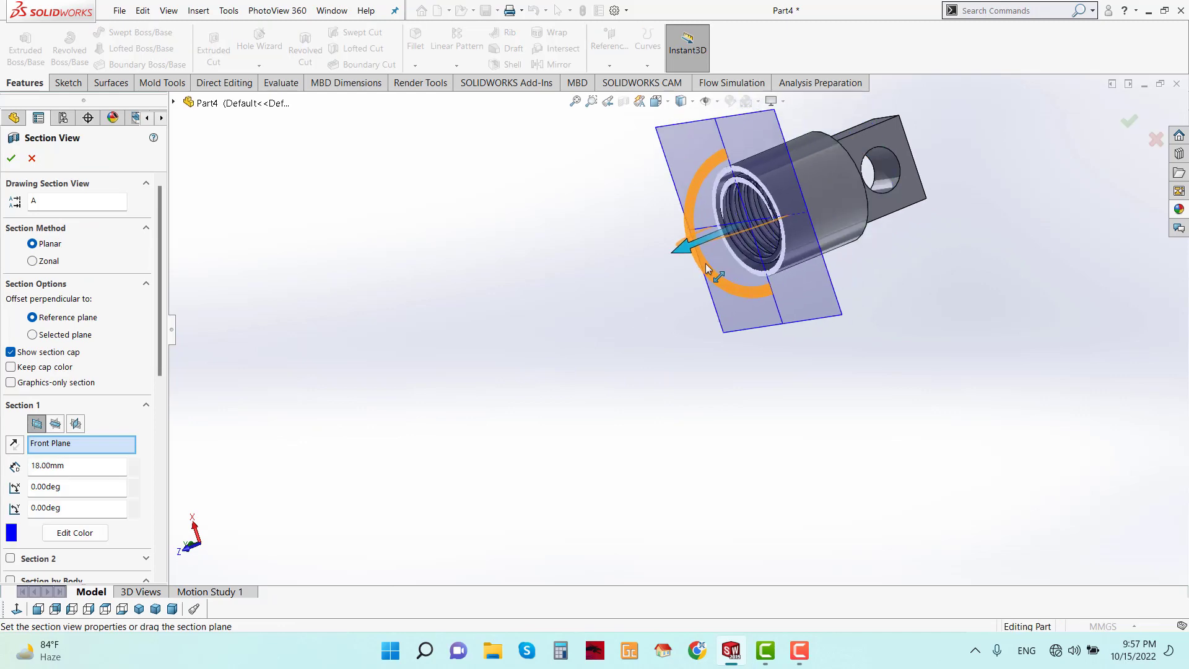
pyautogui.scroll(-5, 682, 228)
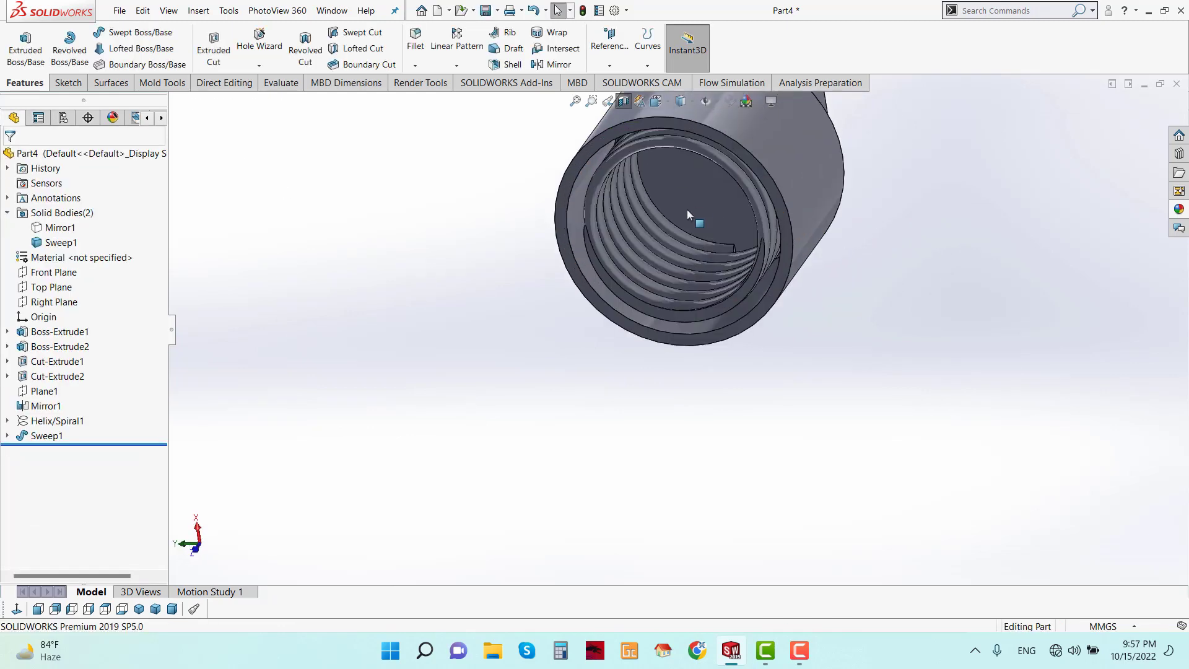
# - Start a sketch on the hollow cylinder's inner end face and draw a circle about 11.6 mm in diameter centred on the origin
pyautogui.rightClick(687, 205)
pyautogui.click(773, 185)
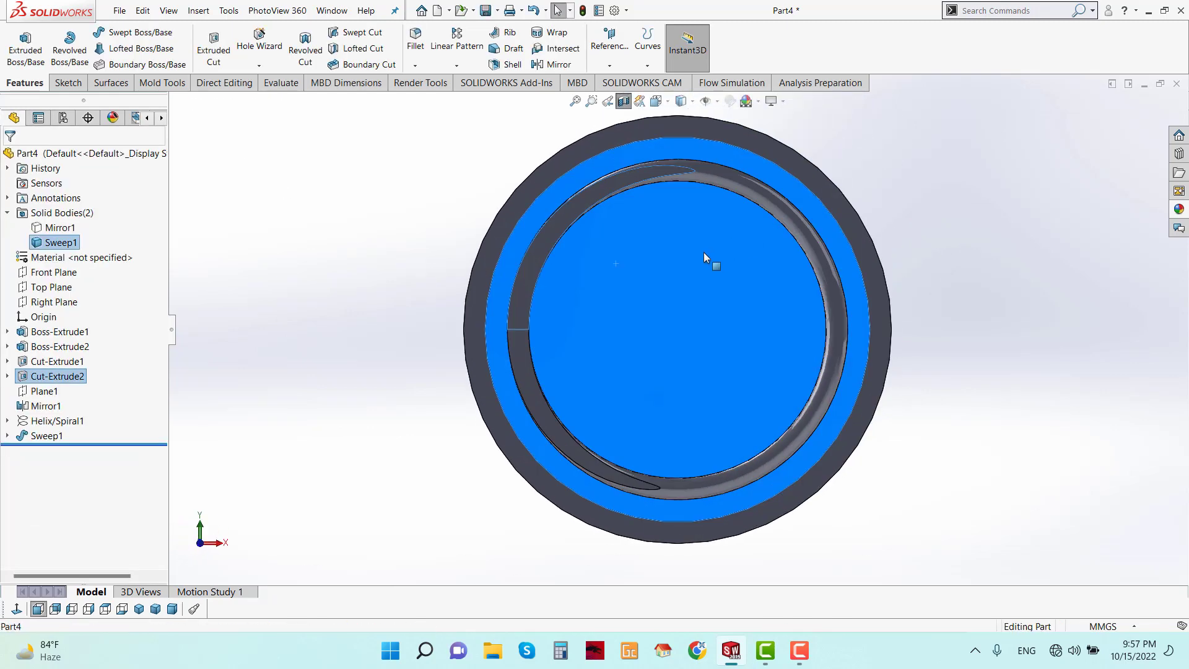
pyautogui.rightClick(703, 252)
pyautogui.click(734, 235)
pyautogui.click(140, 33)
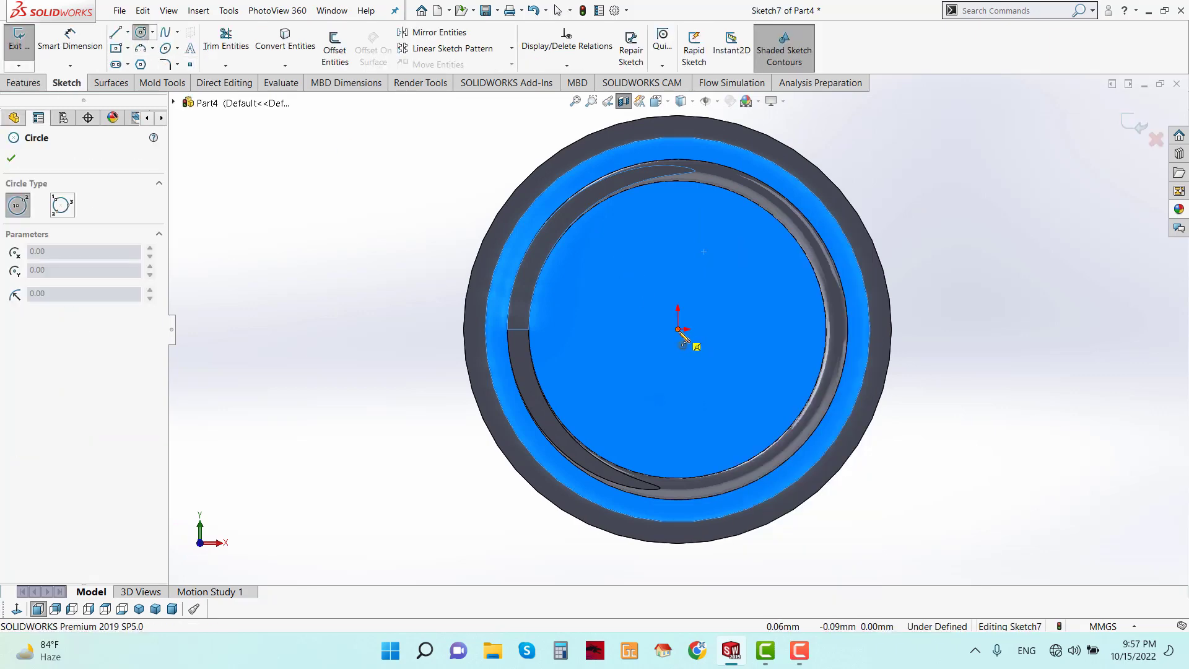
pyautogui.click(678, 329)
pyautogui.click(764, 418)
# - Dimension the circle inside the cylinder with a diameter of 13.5 mm
pyautogui.click(70, 40)
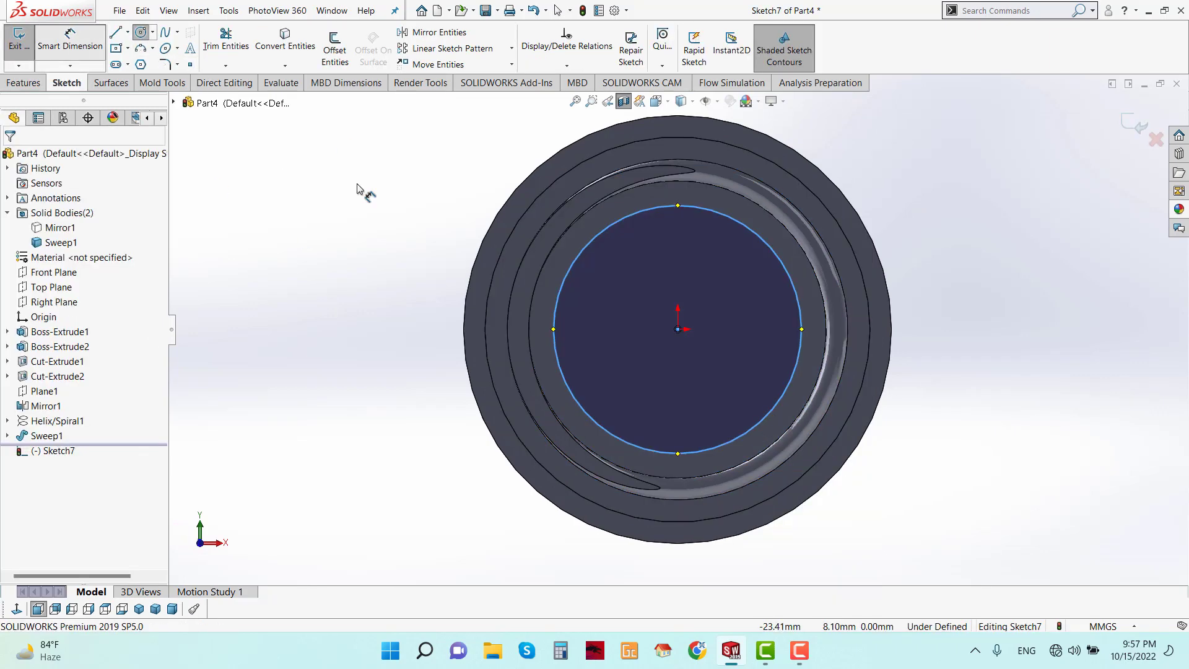
pyautogui.click(555, 318)
pyautogui.click(341, 315)
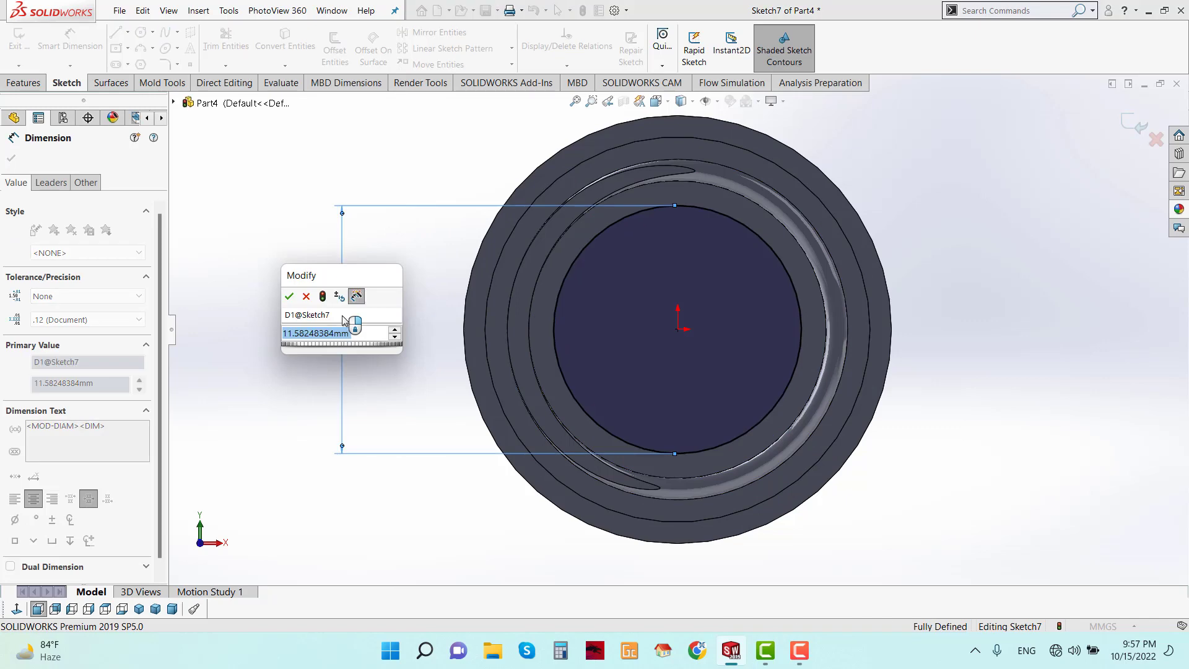
pyautogui.write('13.5')
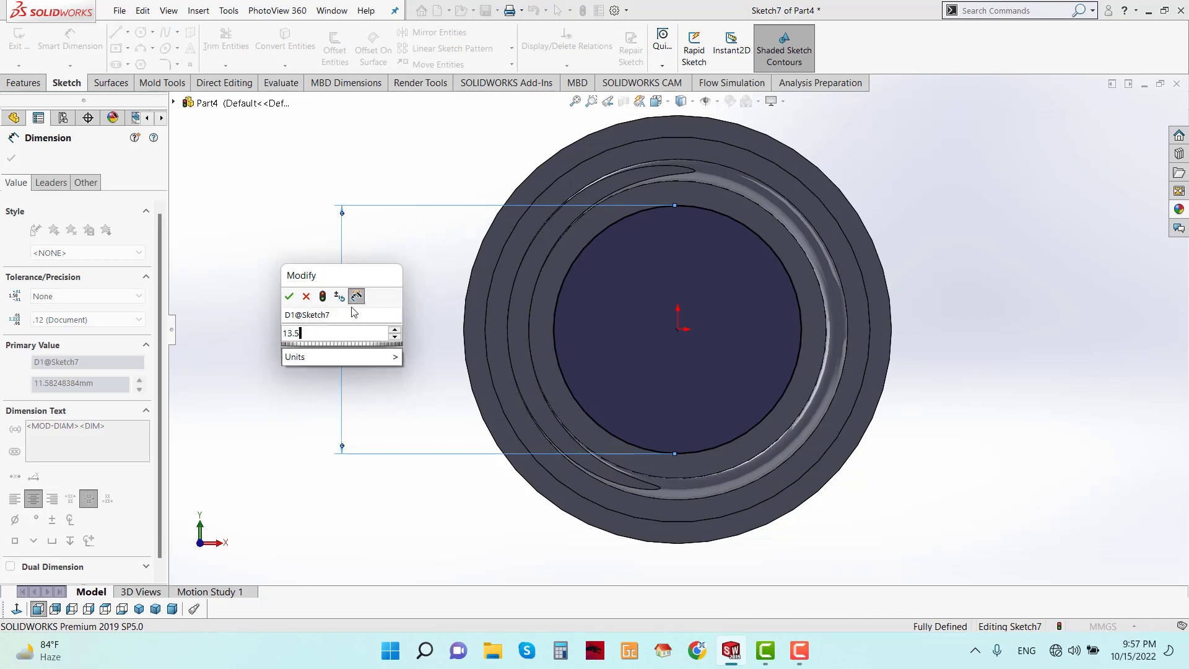
pyautogui.click(292, 298)
pyautogui.scroll(3, 645, 311)
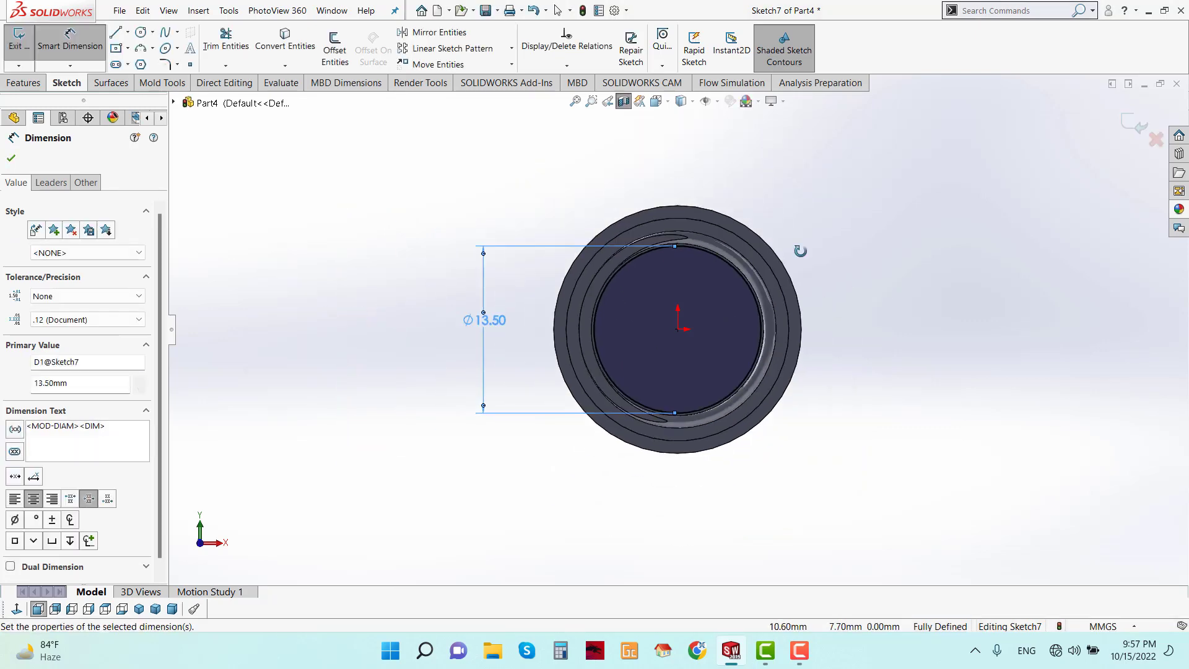
# - Change the inner circle's diameter to 13 mm
pyautogui.moveTo(799, 252); pyautogui.dragTo(817, 231, button='middle')
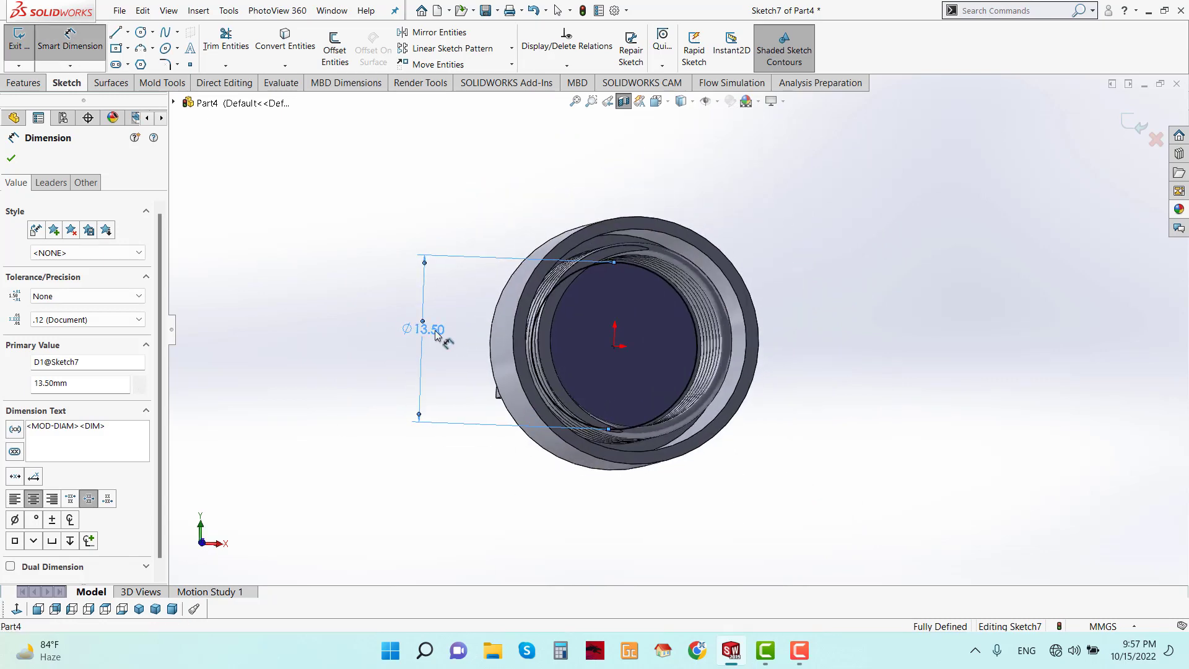
pyautogui.doubleClick(438, 334)
pyautogui.write('13')
pyautogui.press('Return')
pyautogui.moveTo(459, 306); pyautogui.dragTo(743, 244, button='middle')
pyautogui.scroll(3, 769, 270)
pyautogui.click(11, 158)
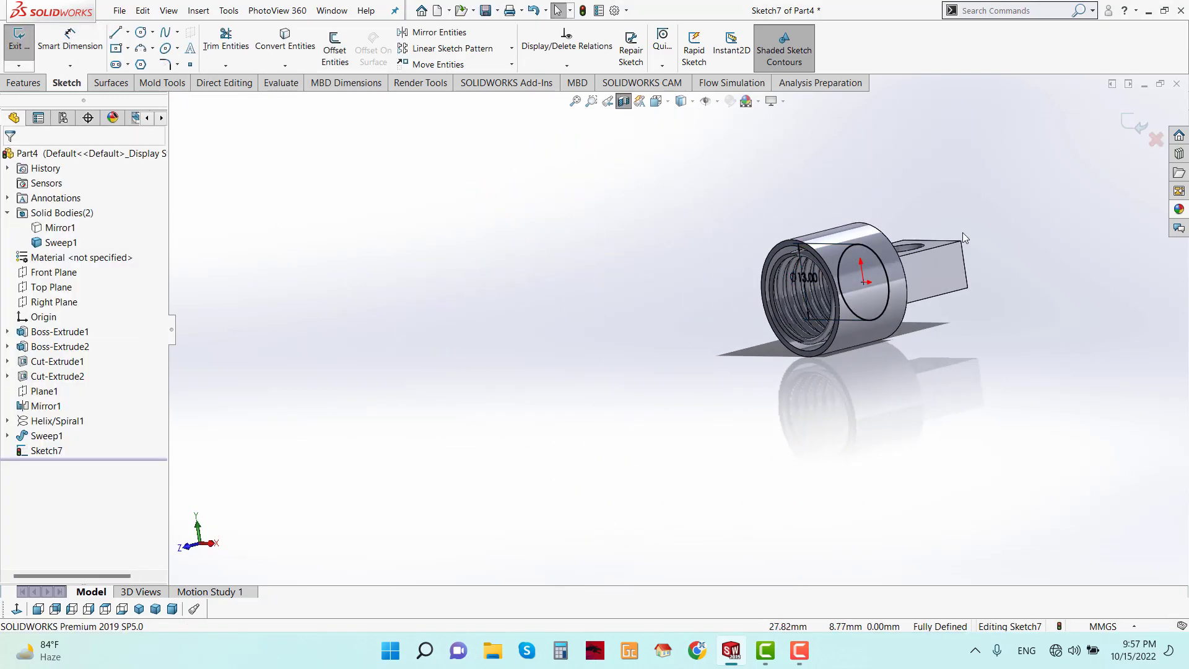
# - Extrude the 13 mm circle as a merged blind boss through the spring with a depth of 98-35 mm
pyautogui.scroll(-2, 963, 234)
pyautogui.scroll(-2, 897, 288)
pyautogui.click(23, 82)
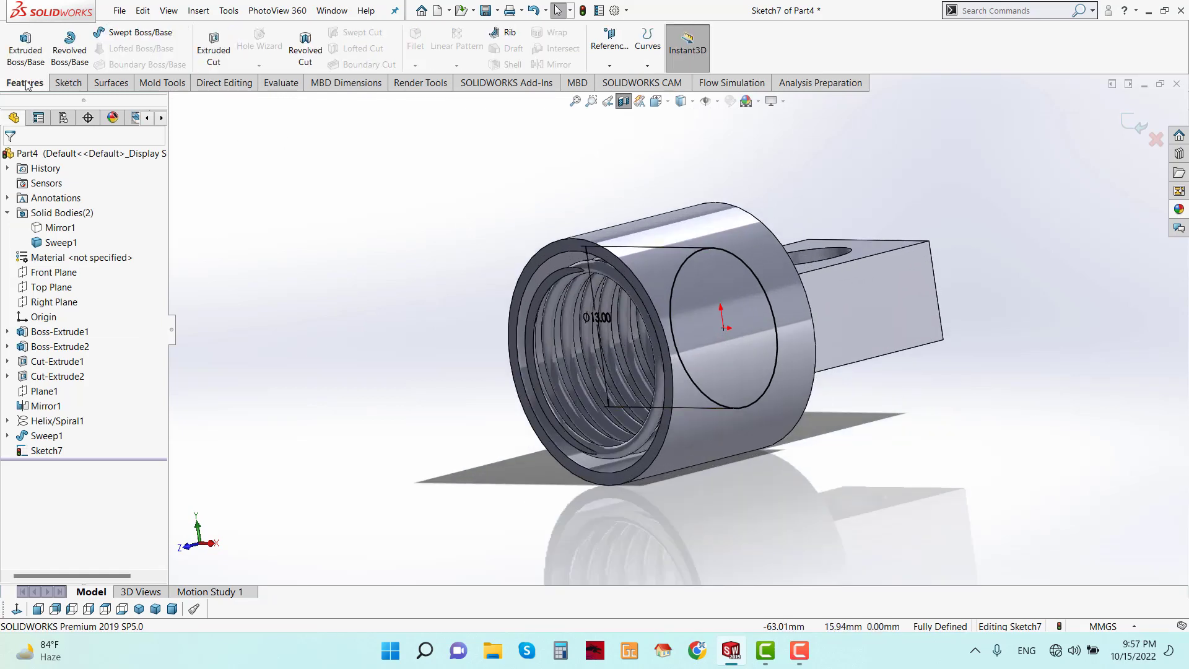
pyautogui.click(25, 47)
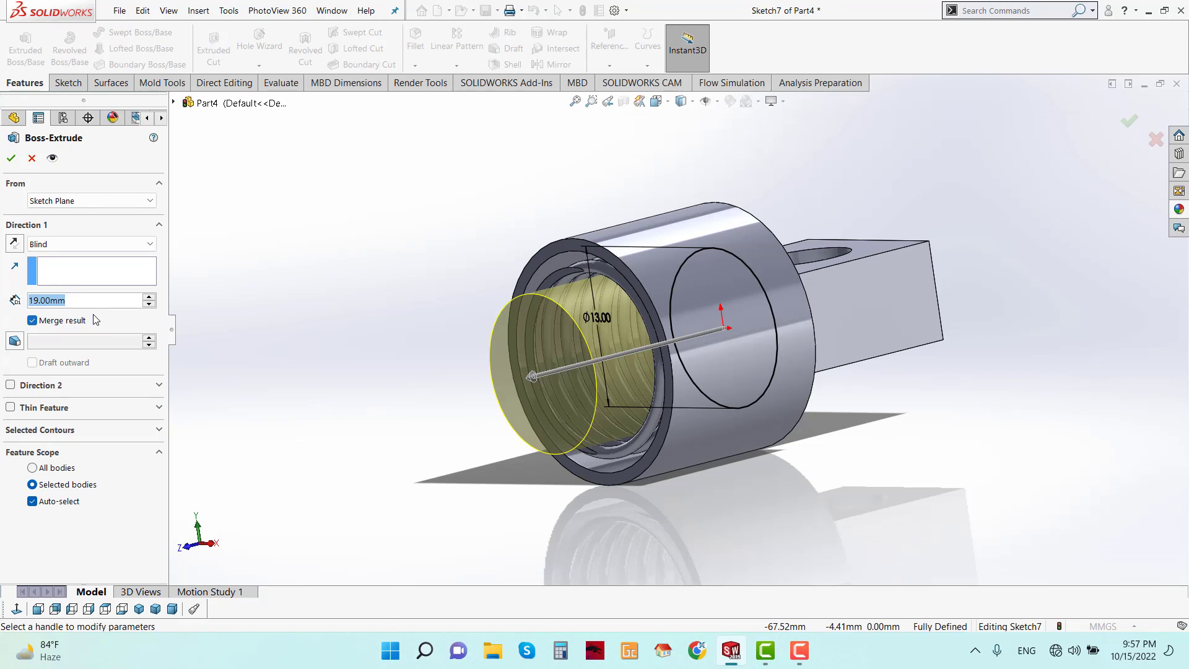
pyautogui.write('70')
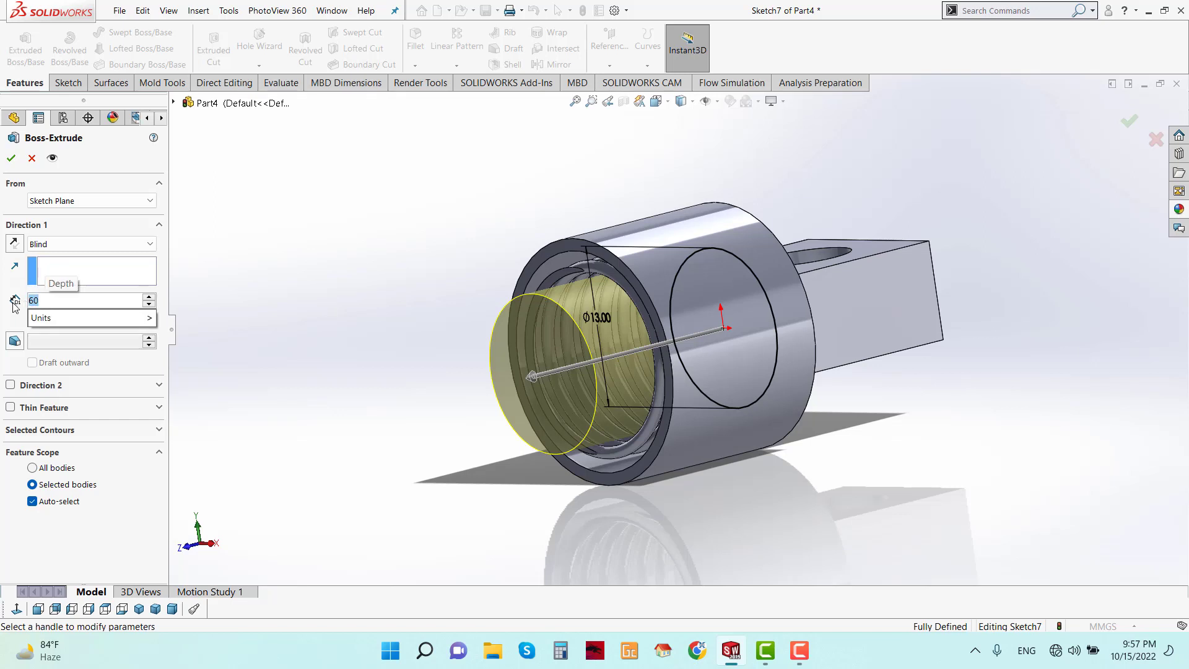
pyautogui.write('-')
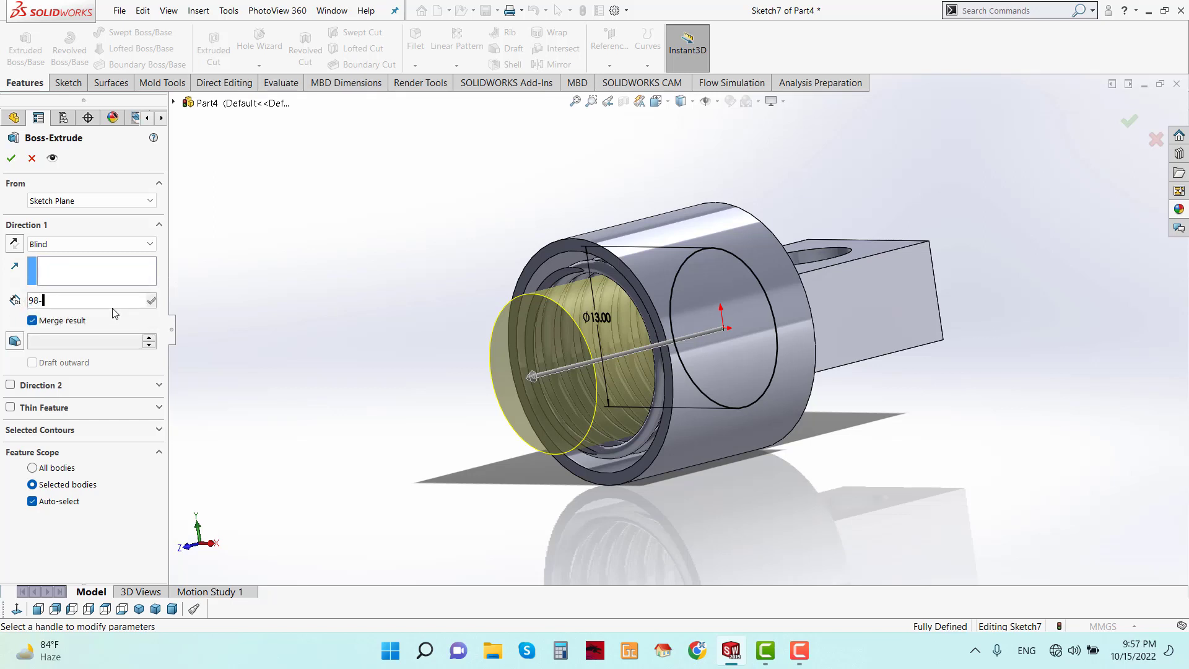
pyautogui.write('35')
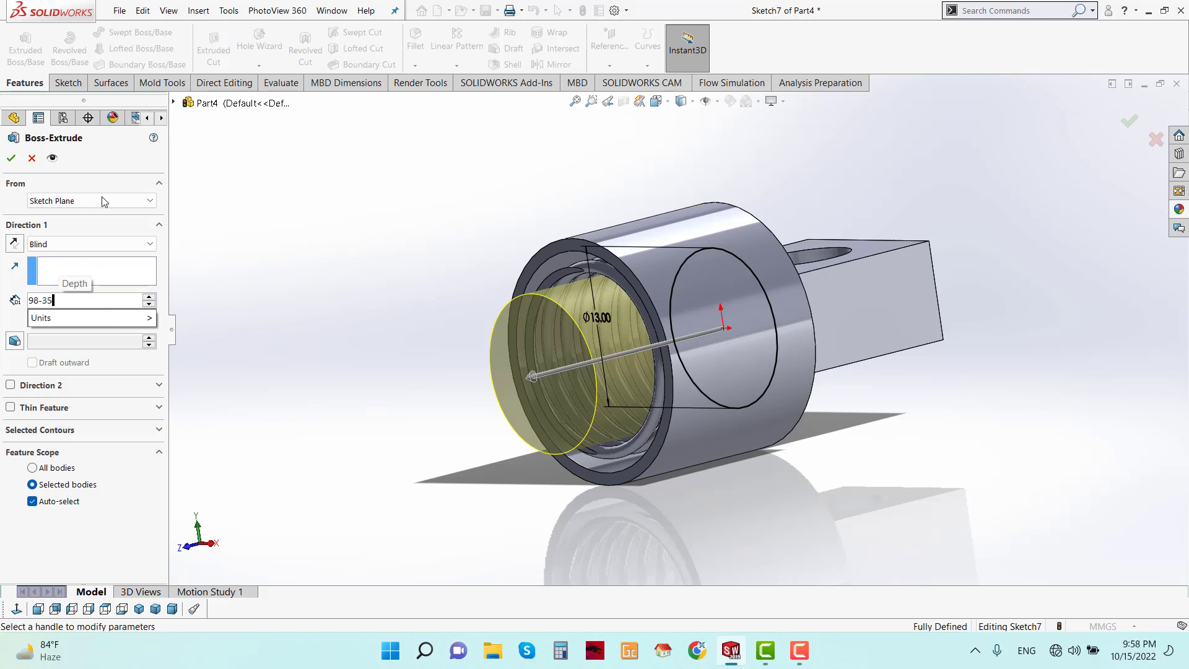
pyautogui.press('Return')
pyautogui.click(10, 160)
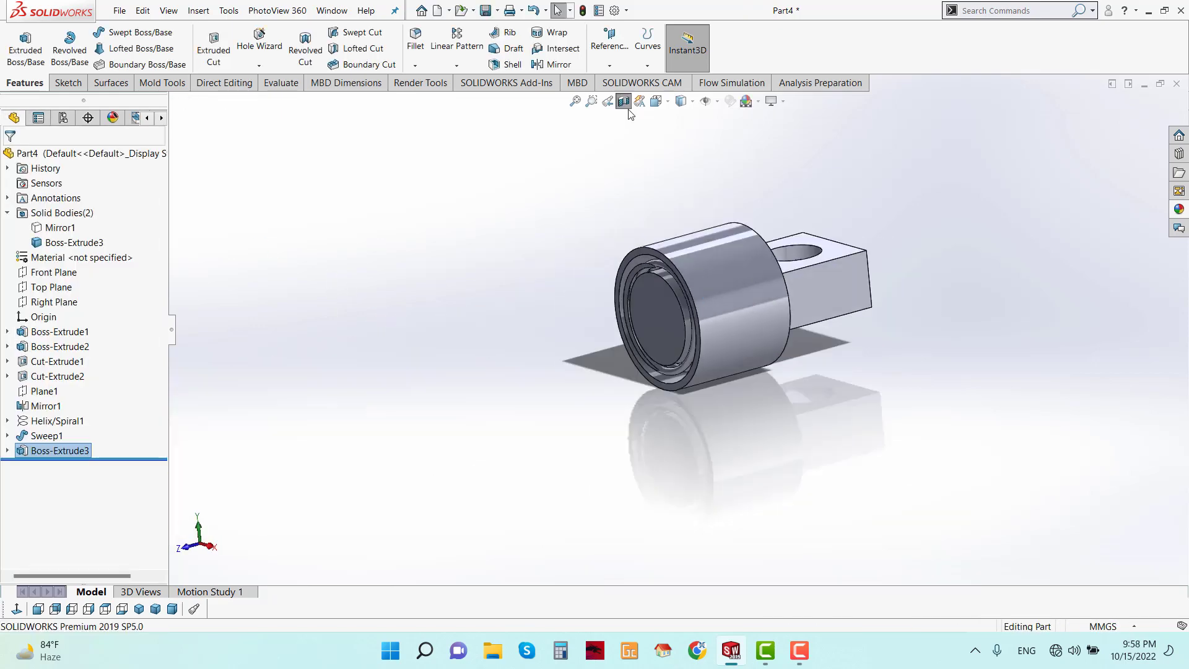
# - Turn off the section view
pyautogui.click(628, 109)
pyautogui.scroll(3, 654, 305)
pyautogui.moveTo(589, 422); pyautogui.dragTo(613, 477, button='middle')
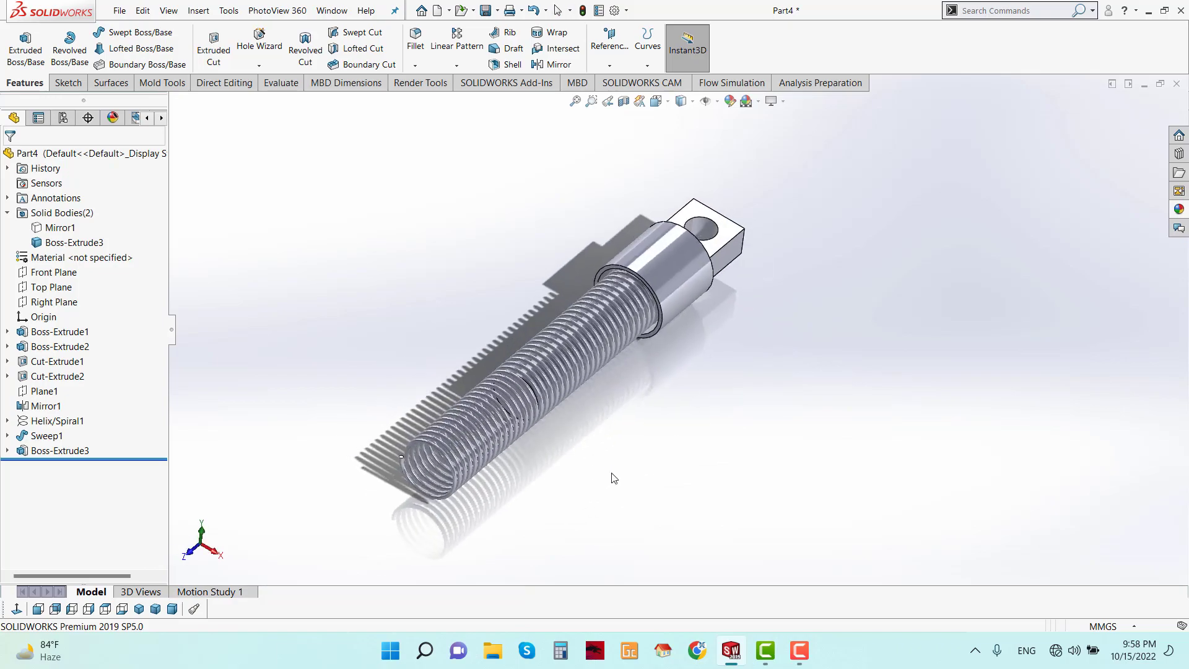
# - Start a sketch on the free end face of the 13 mm rod and draw a circle about 8.2 mm in diameter centred on the origin
pyautogui.scroll(-3, 550, 365)
pyautogui.moveTo(548, 361); pyautogui.dragTo(604, 322, button='middle')
pyautogui.rightClick(481, 441)
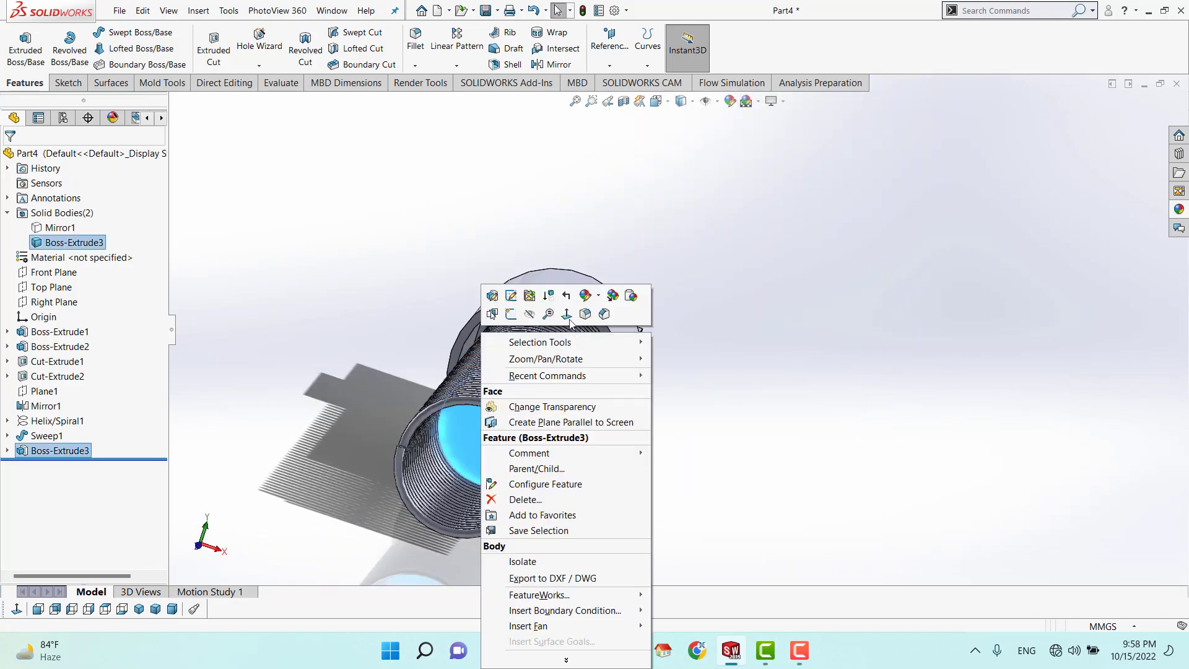
pyautogui.click(576, 314)
pyautogui.rightClick(651, 321)
pyautogui.click(672, 304)
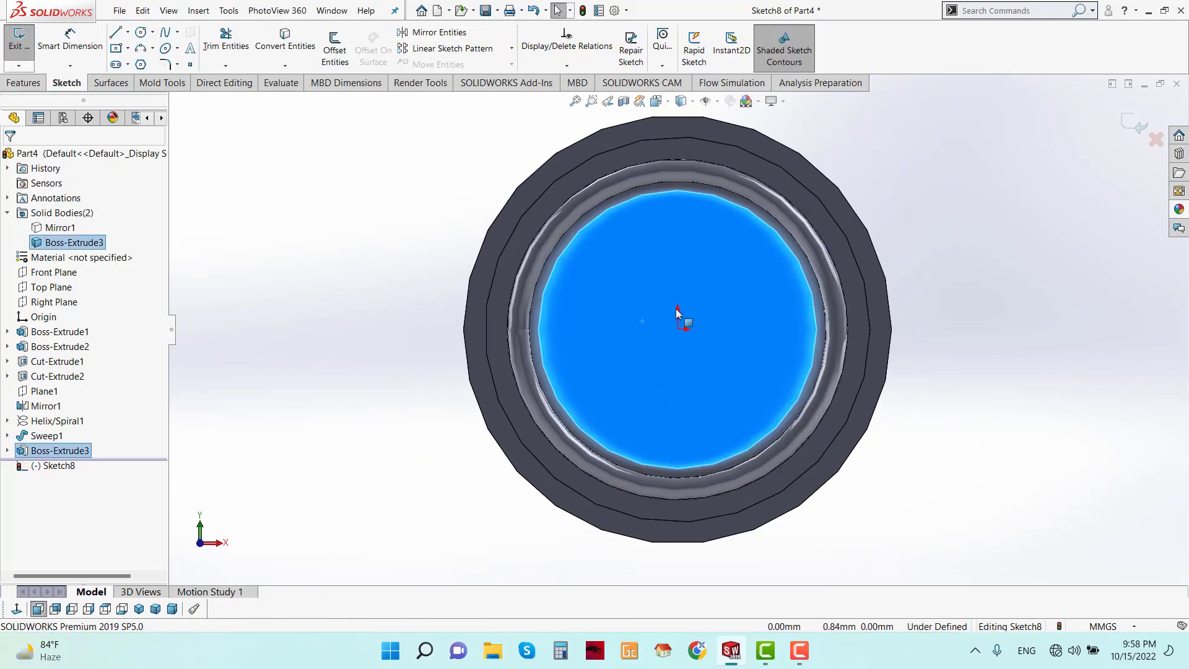
pyautogui.click(678, 329)
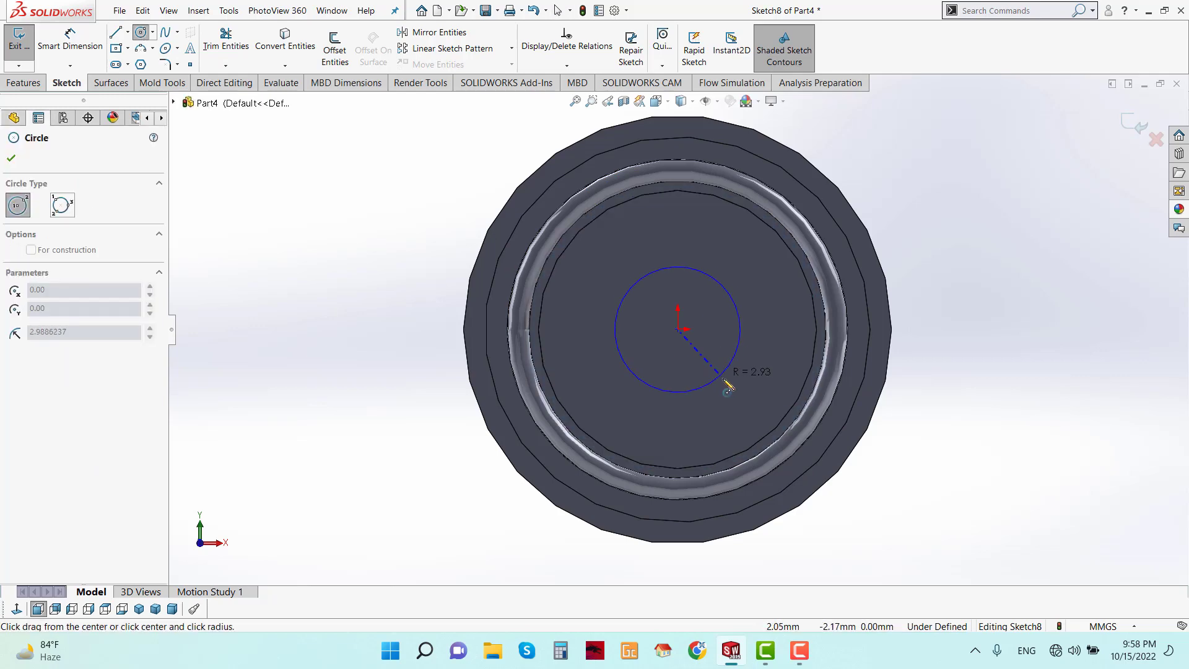
pyautogui.click(741, 394)
# - Set the diameter of the circle on the rod's end face to 8 mm
pyautogui.click(70, 37)
pyautogui.click(593, 303)
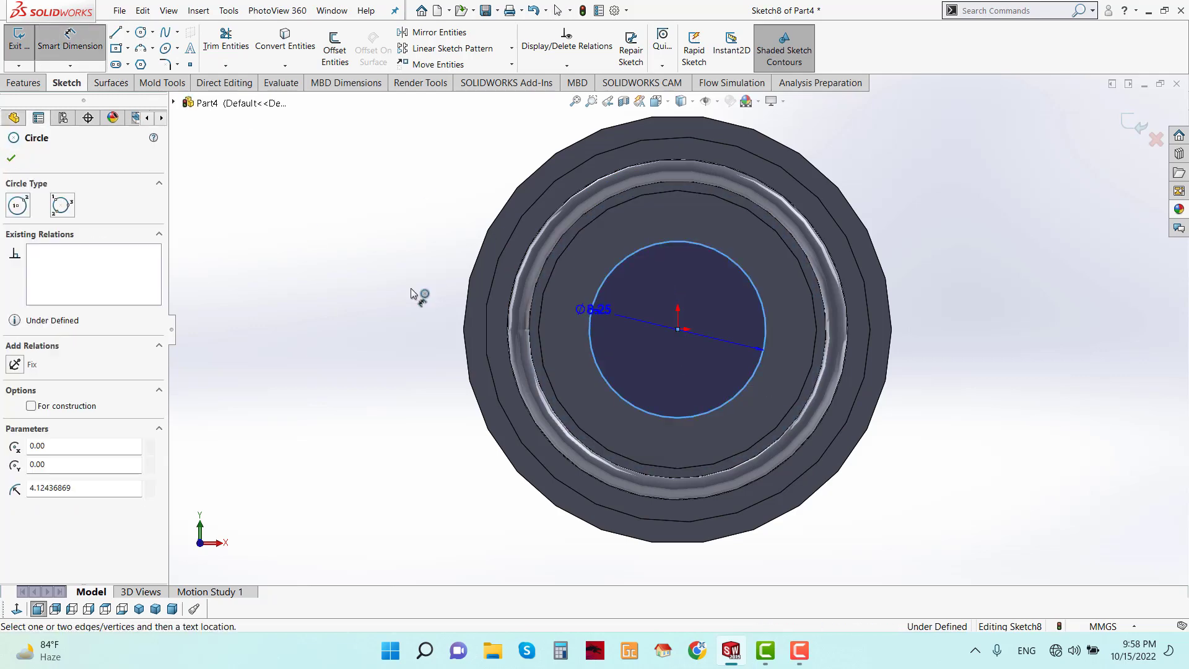
pyautogui.click(386, 291)
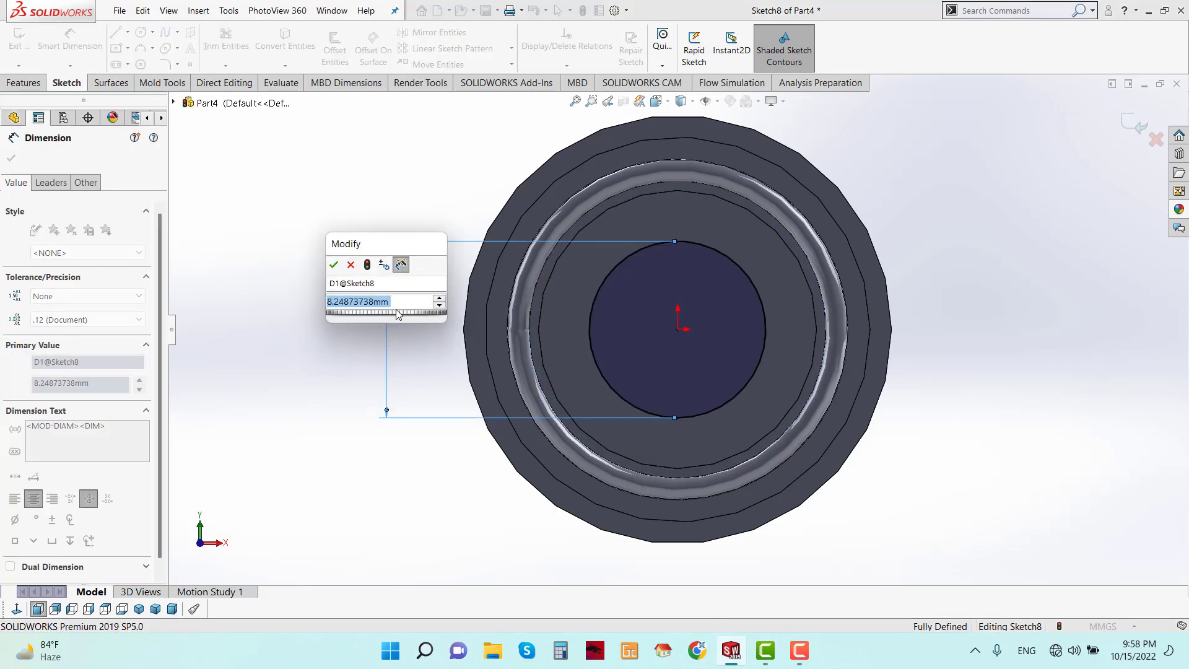
pyautogui.write('10')
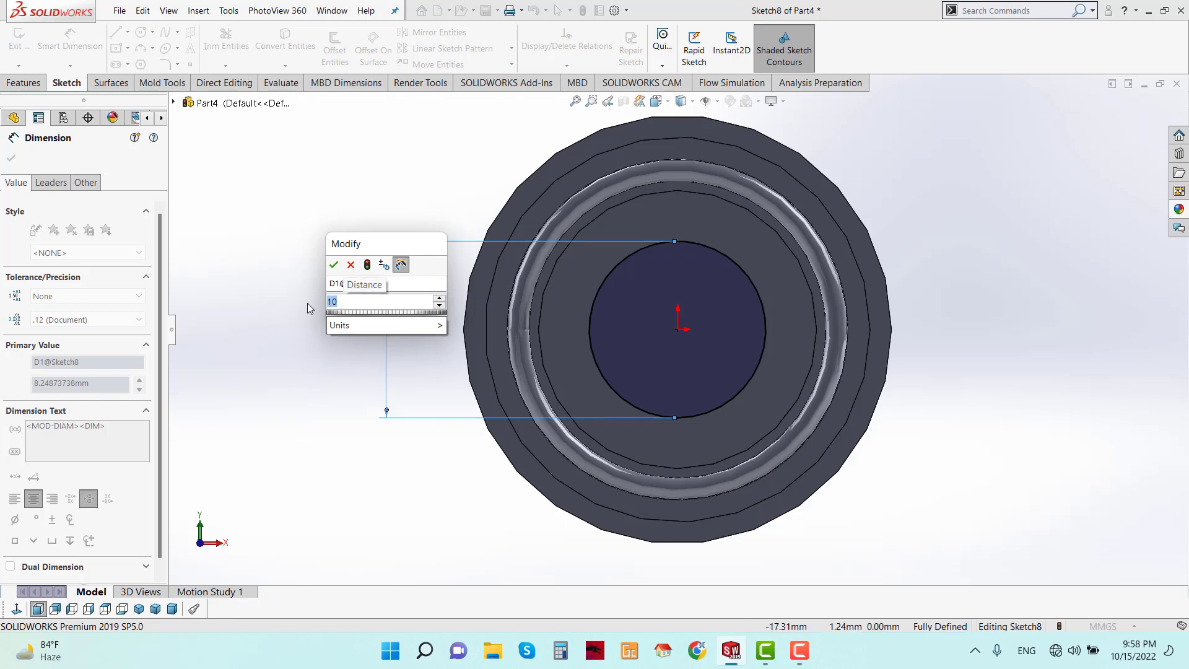
pyautogui.click(332, 266)
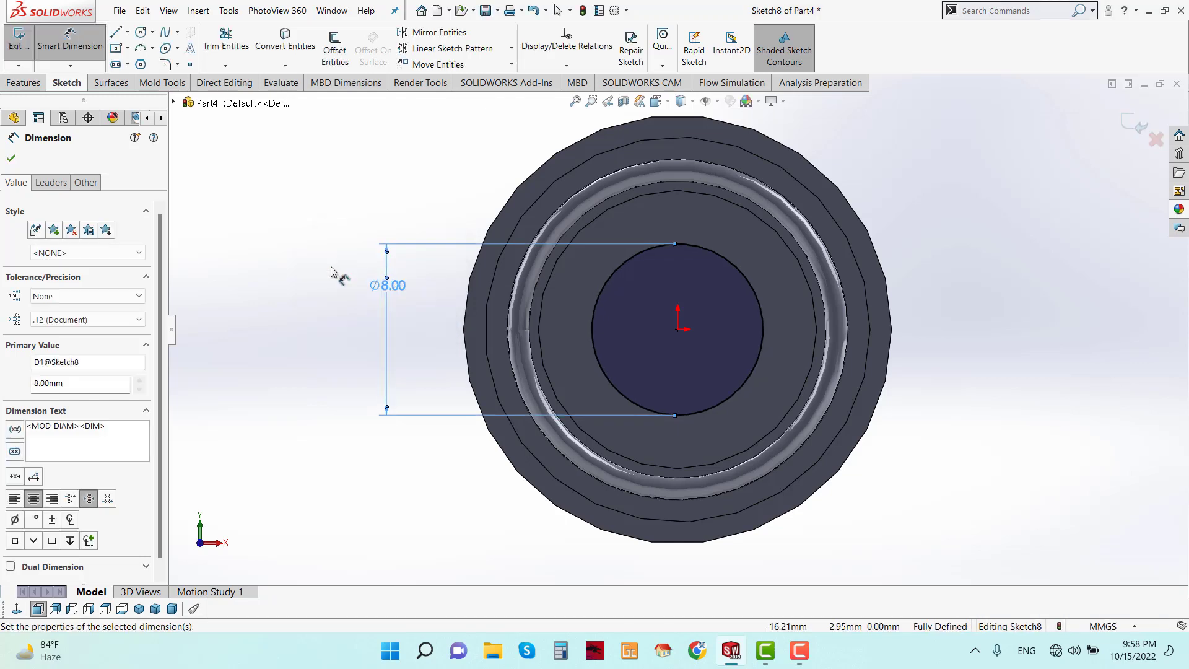
pyautogui.click(14, 161)
# - Extrude the 8 mm circle from the rod's end face as a merged blind boss 35 mm deep
pyautogui.click(25, 83)
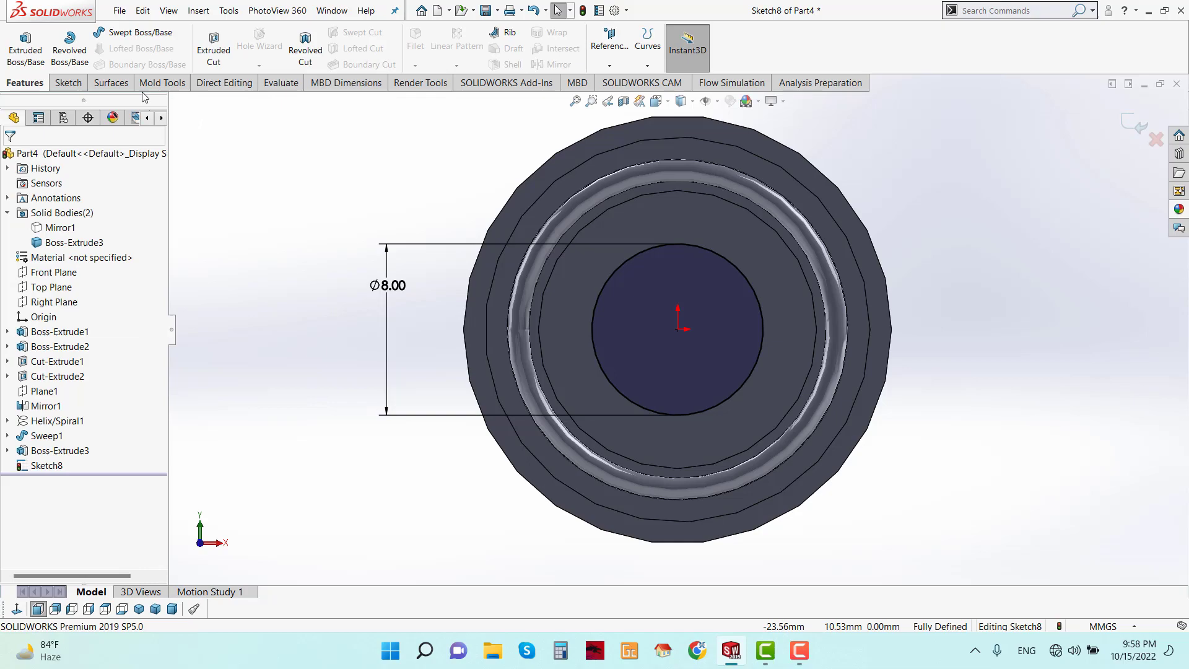
pyautogui.click(39, 62)
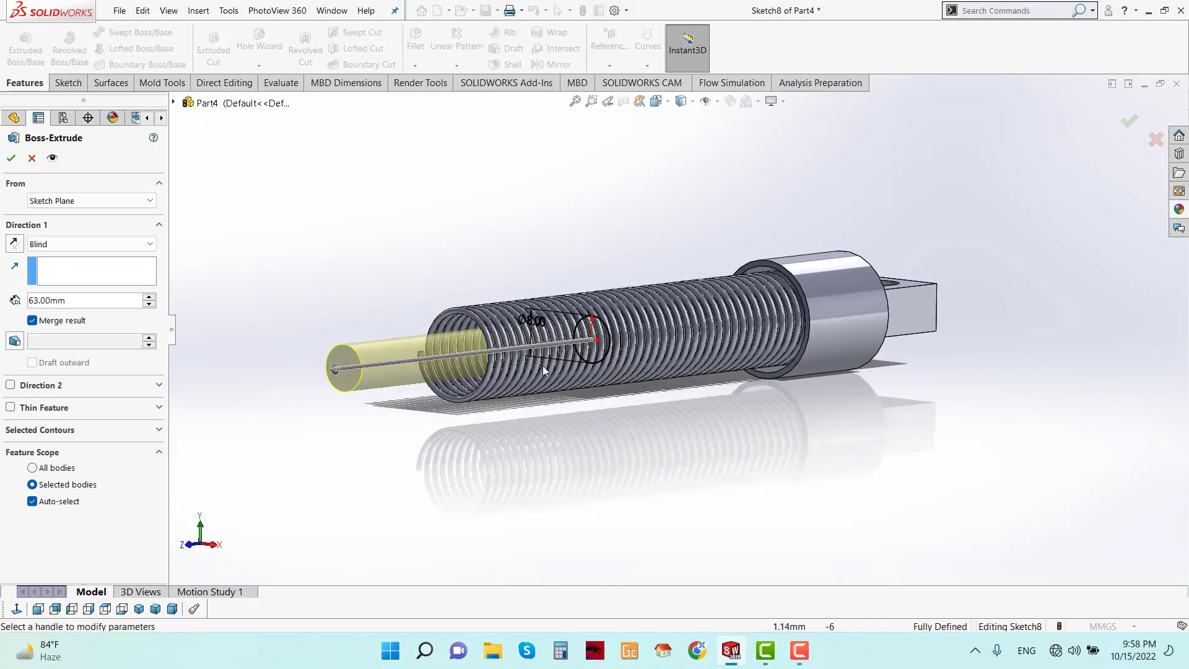
pyautogui.click(174, 102)
pyautogui.rightClick(239, 179)
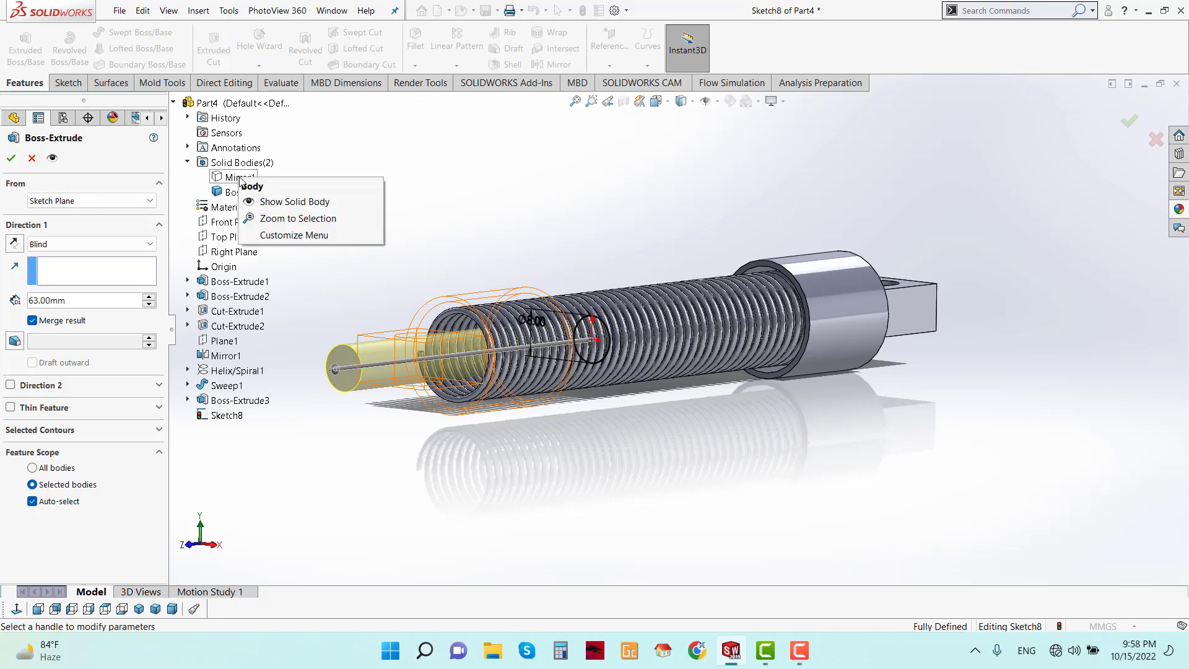
pyautogui.click(319, 162)
pyautogui.write('35')
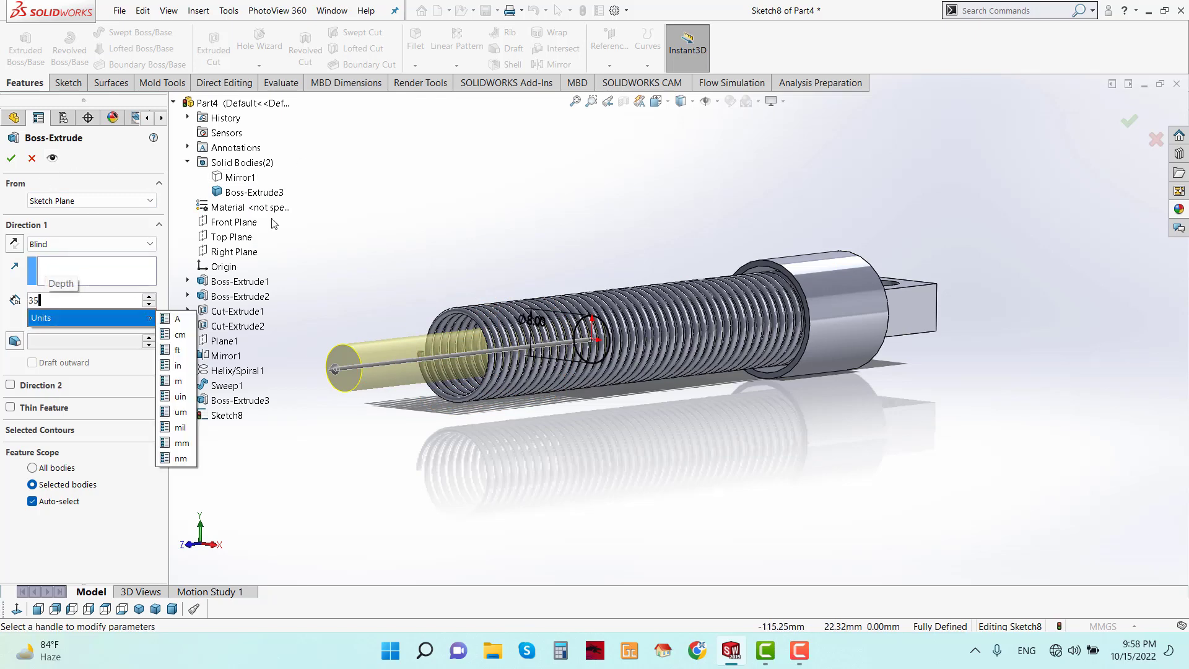
pyautogui.press('Return')
pyautogui.moveTo(366, 254); pyautogui.dragTo(310, 278, button='middle')
pyautogui.click(11, 158)
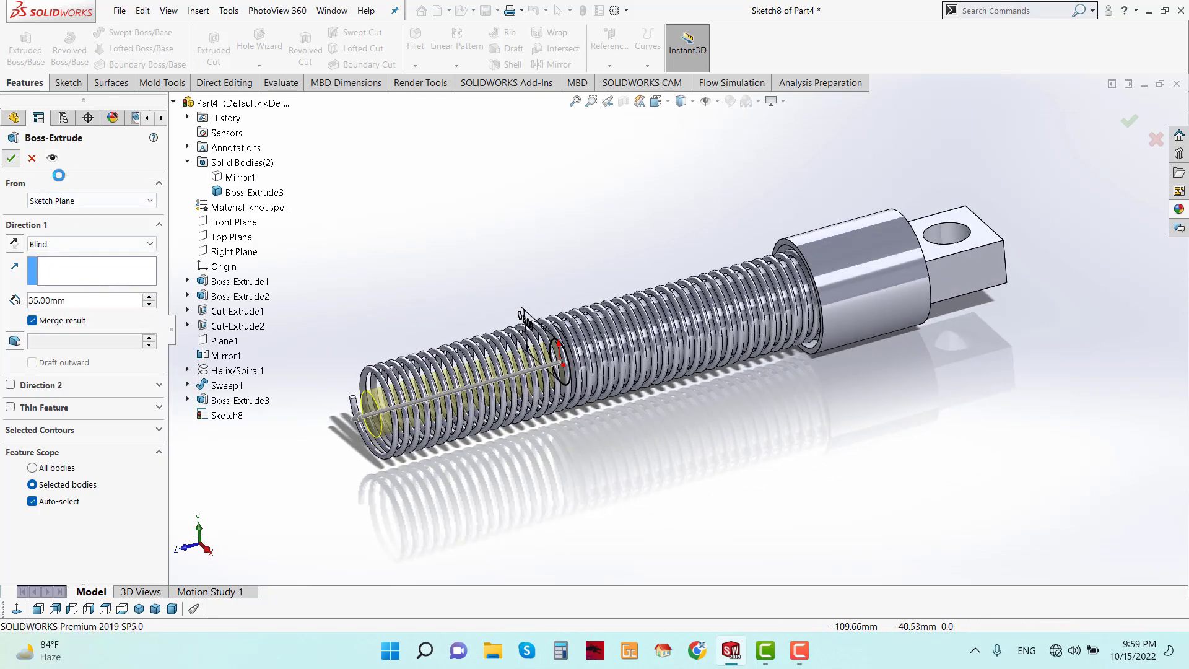
pyautogui.click(389, 221)
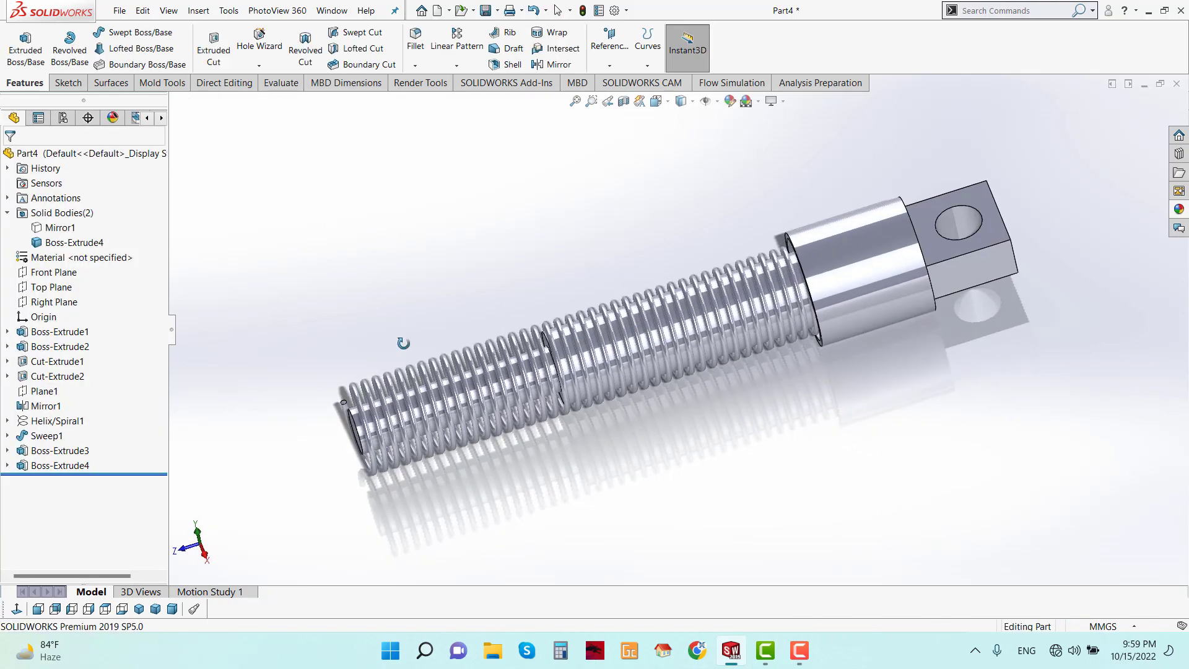
# - Show the hidden mirrored end-piece body and inspect the complete damper
pyautogui.click(59, 227)
pyautogui.click(84, 206)
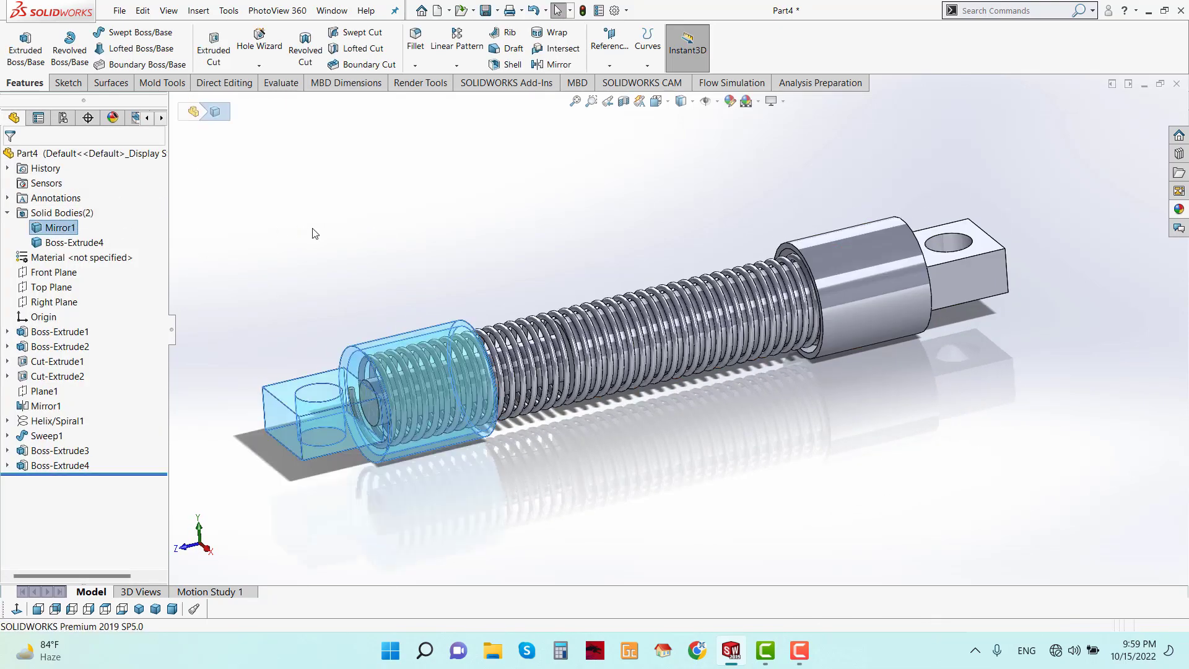
pyautogui.click(314, 233)
pyautogui.moveTo(606, 363); pyautogui.dragTo(602, 449, button='middle')
pyautogui.scroll(-10, 674, 369)
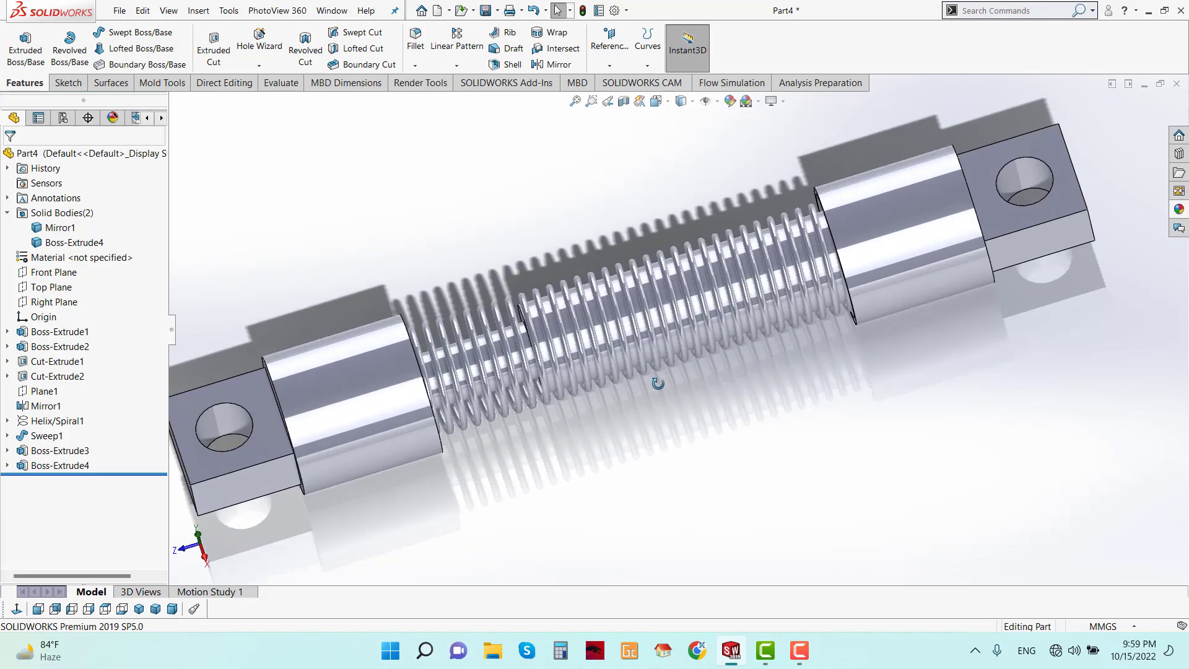
pyautogui.scroll(10, 596, 367)
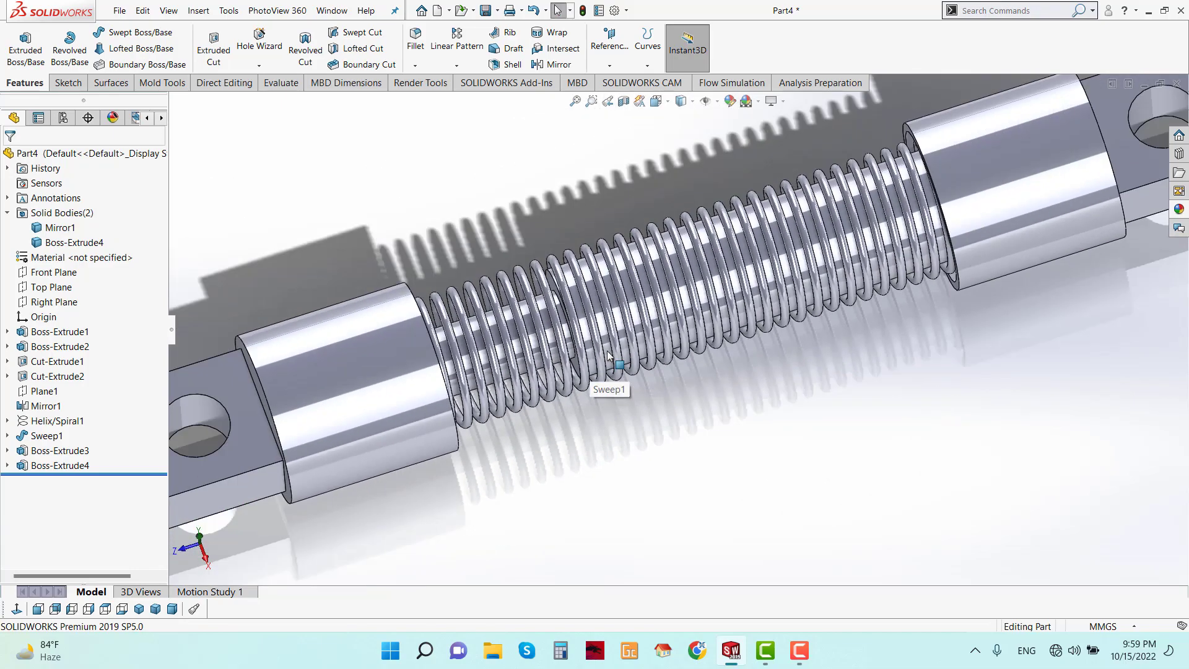
pyautogui.moveTo(809, 339); pyautogui.dragTo(819, 268, button='middle')
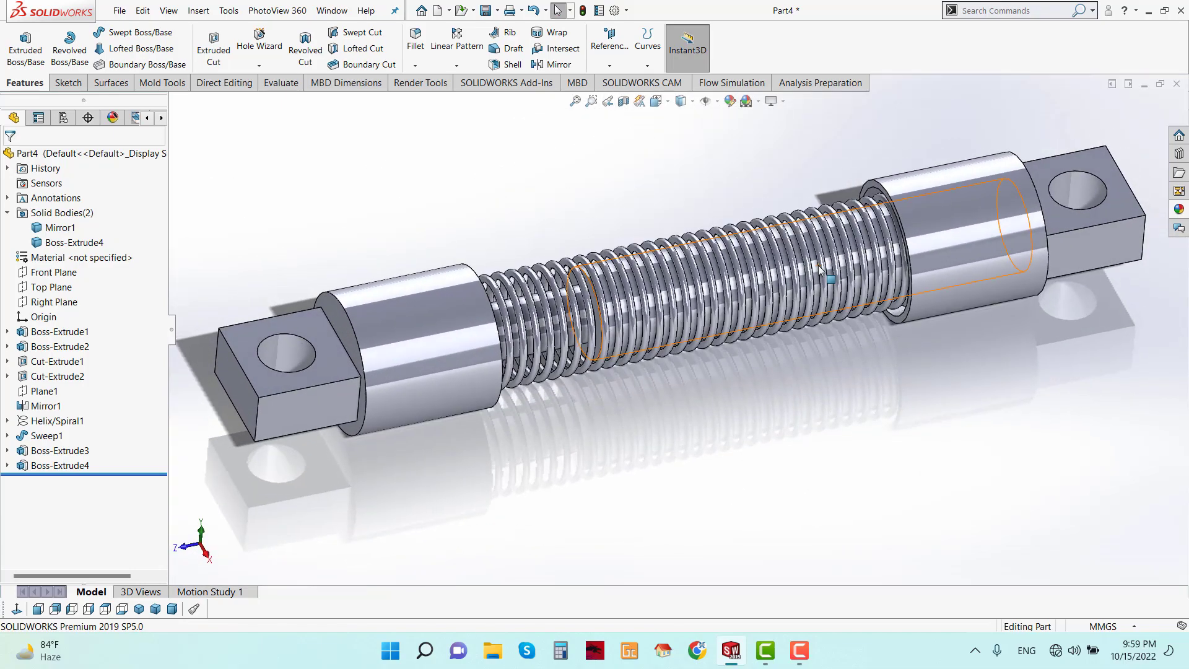
# - Apply the polished silver appearance to the cylinder feature of the original end piece
pyautogui.click(1179, 210)
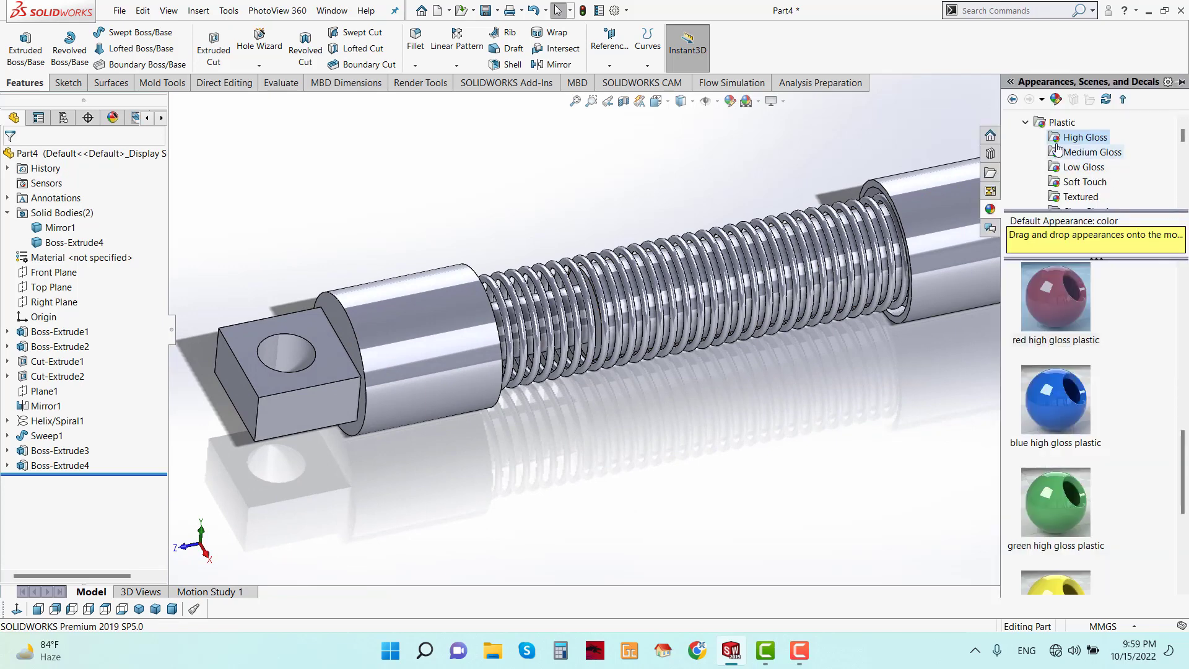
pyautogui.scroll(-7, 1056, 149)
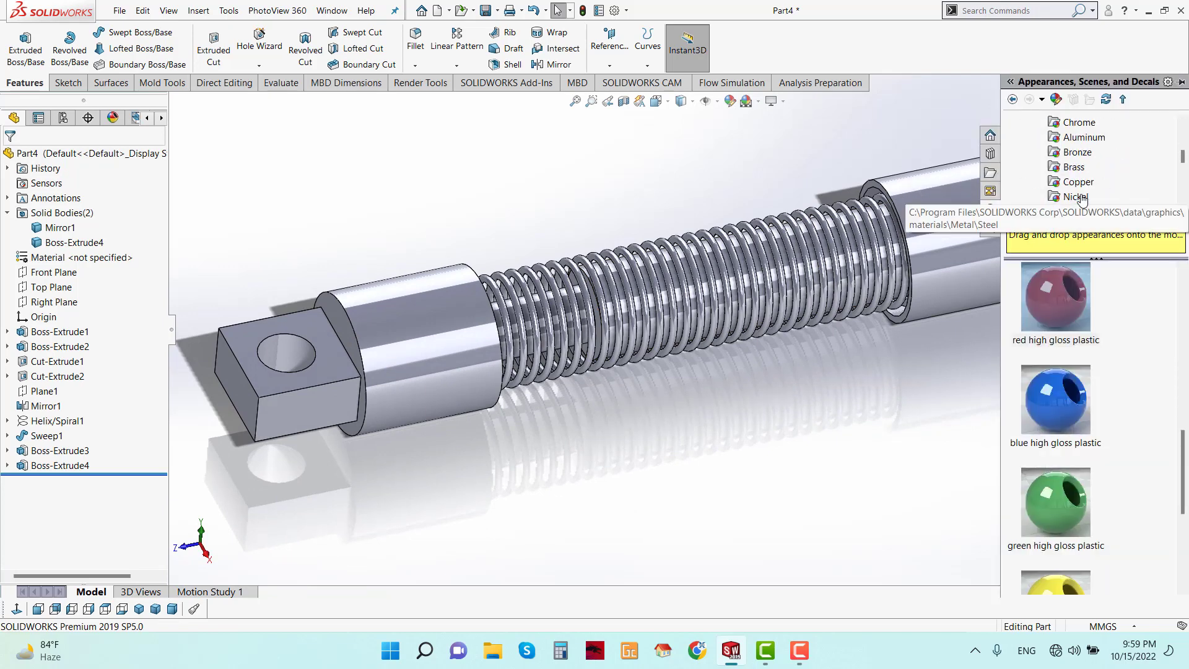
pyautogui.scroll(-3, 1084, 196)
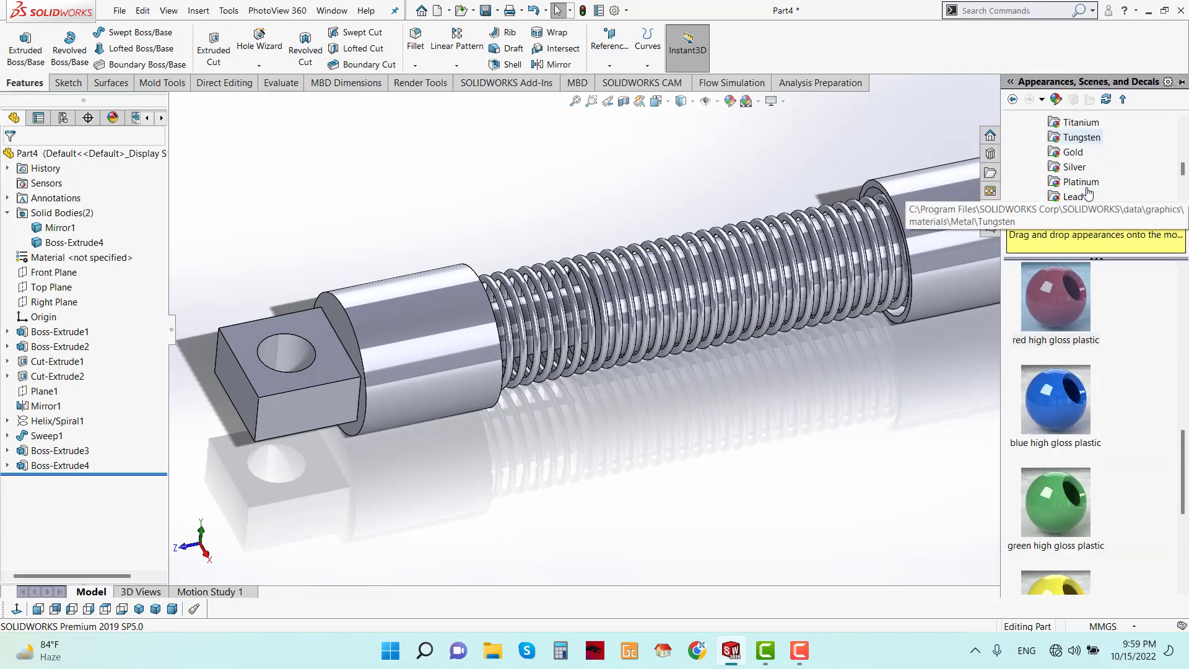
pyautogui.click(1075, 166)
pyautogui.moveTo(1056, 296); pyautogui.dragTo(975, 253)
pyautogui.click(1005, 248)
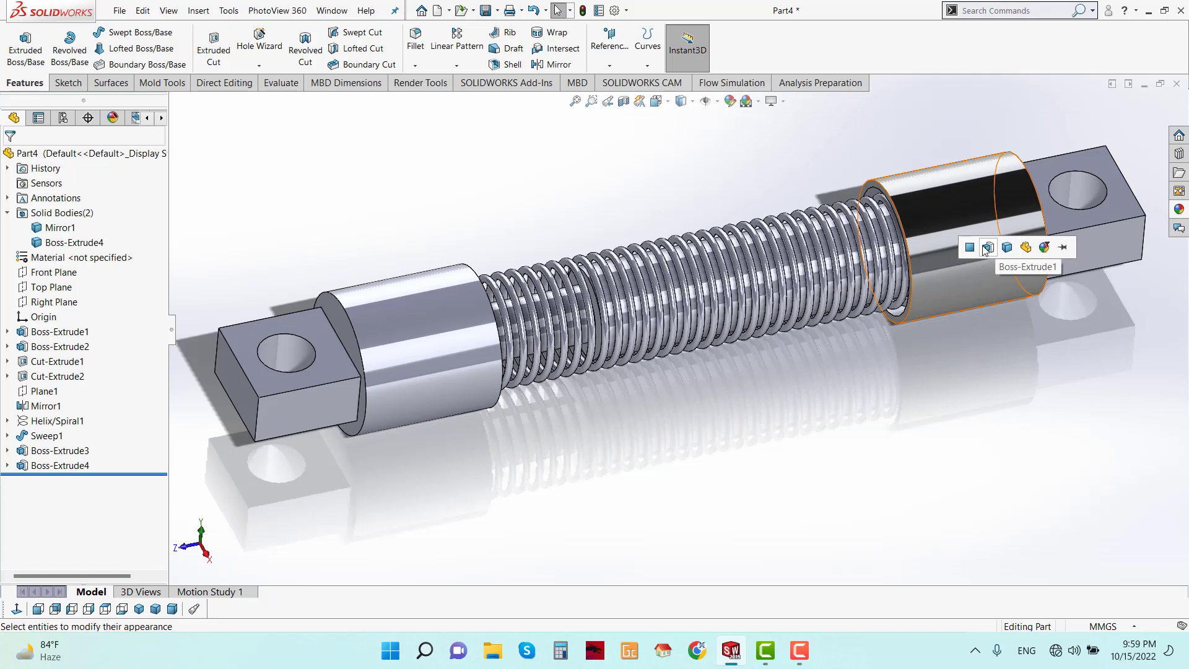
pyautogui.click(985, 247)
# - Apply the polished silver appearance to the whole mirrored end-piece body
pyautogui.click(1176, 210)
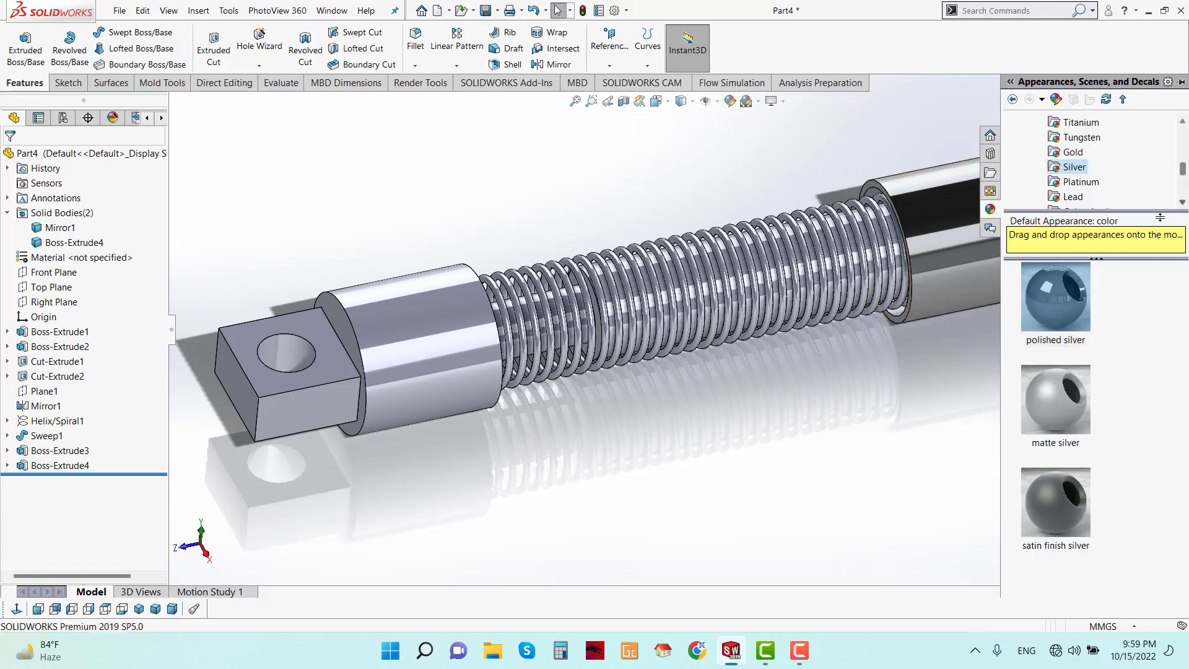
pyautogui.moveTo(1070, 314); pyautogui.dragTo(469, 360)
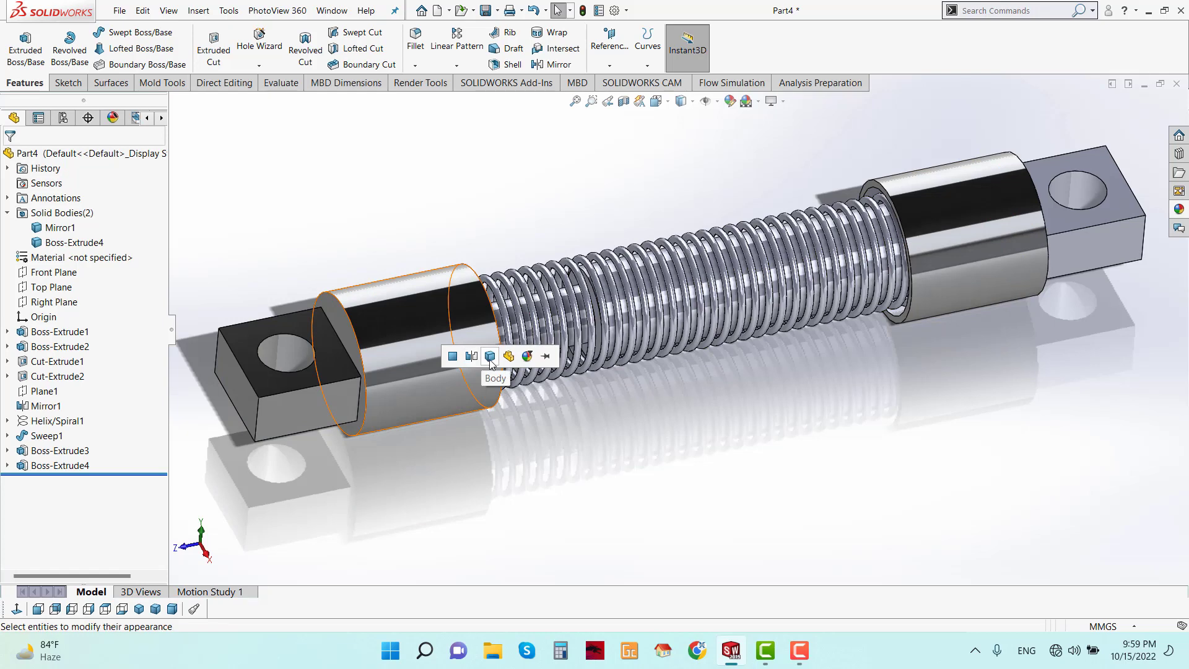
pyautogui.click(489, 357)
# - Apply the polished silver appearance to the square lug feature of the original end piece
pyautogui.click(1178, 210)
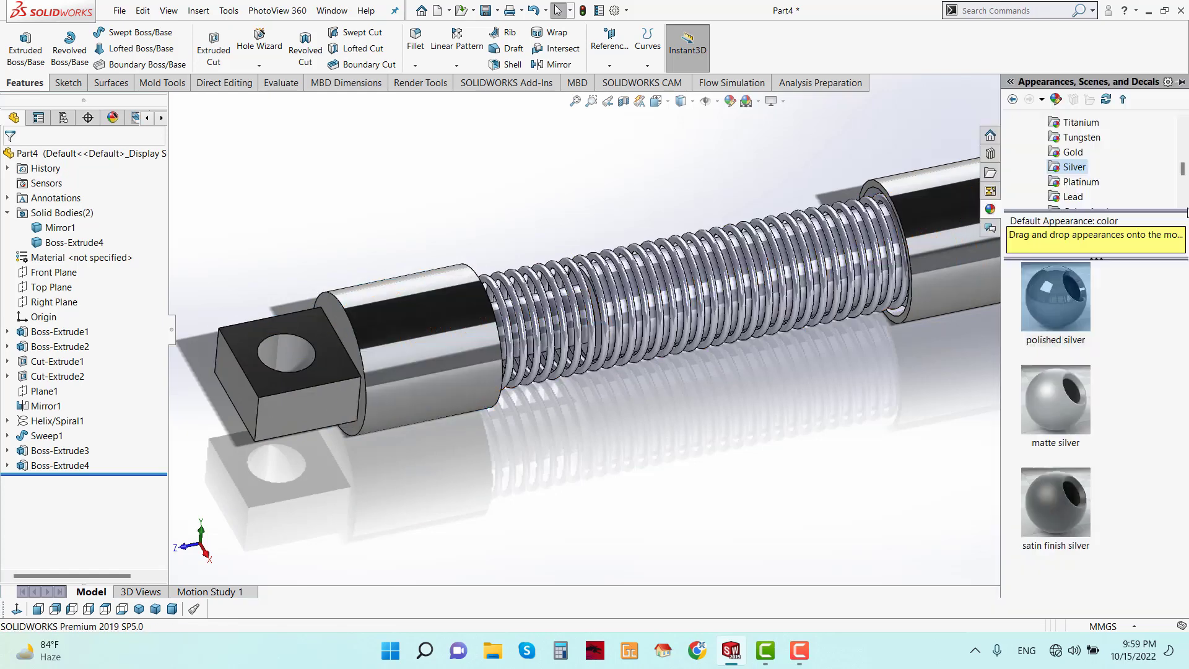
pyautogui.scroll(2, 961, 321)
pyautogui.scroll(-1, 960, 321)
pyautogui.moveTo(1067, 327); pyautogui.dragTo(965, 264)
pyautogui.click(959, 259)
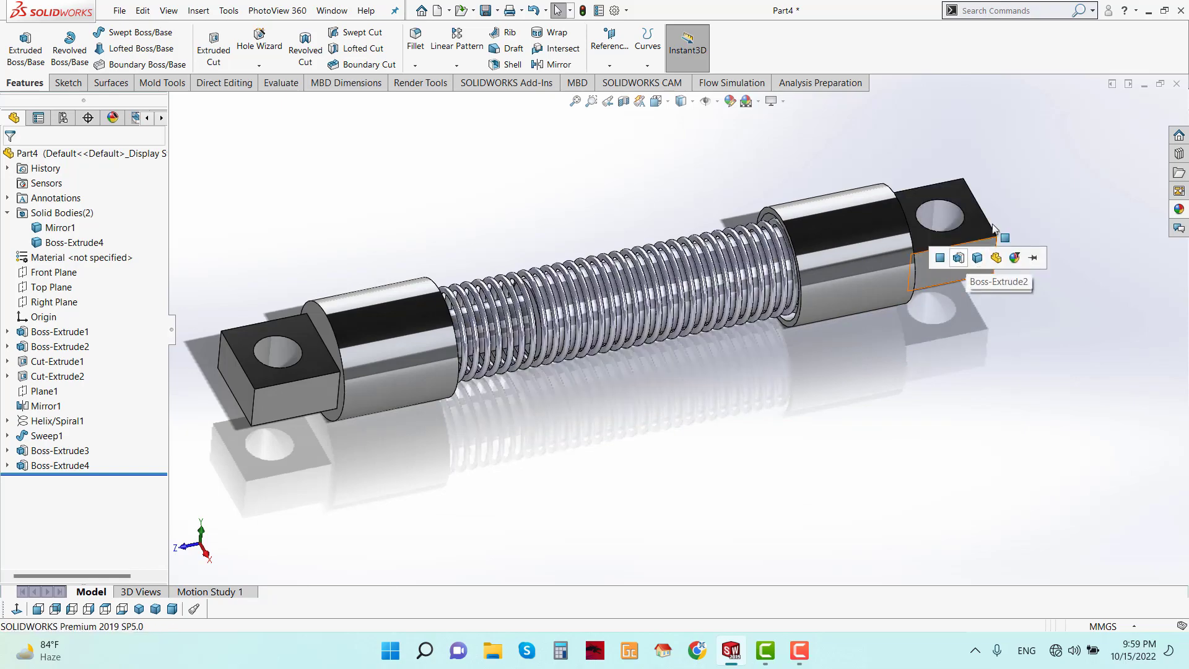
# - Apply the yellow high gloss plastic appearance to the 13 mm rod feature inside the spring
pyautogui.scroll(-6, 985, 220)
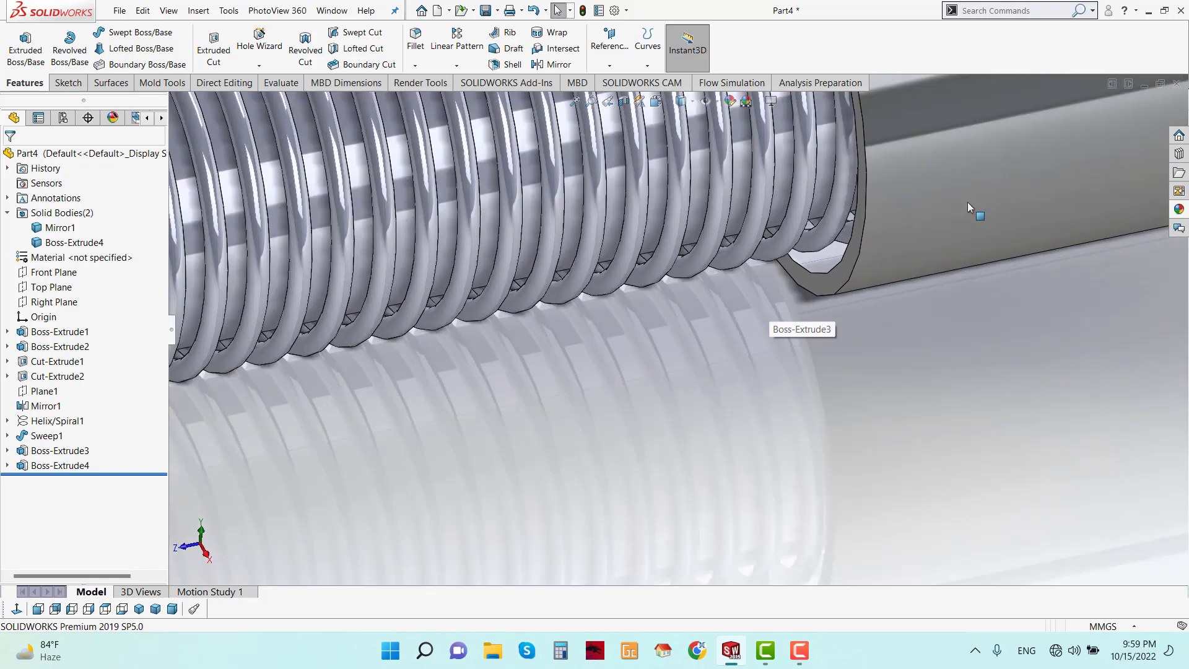
pyautogui.click(1178, 209)
pyautogui.click(1026, 137)
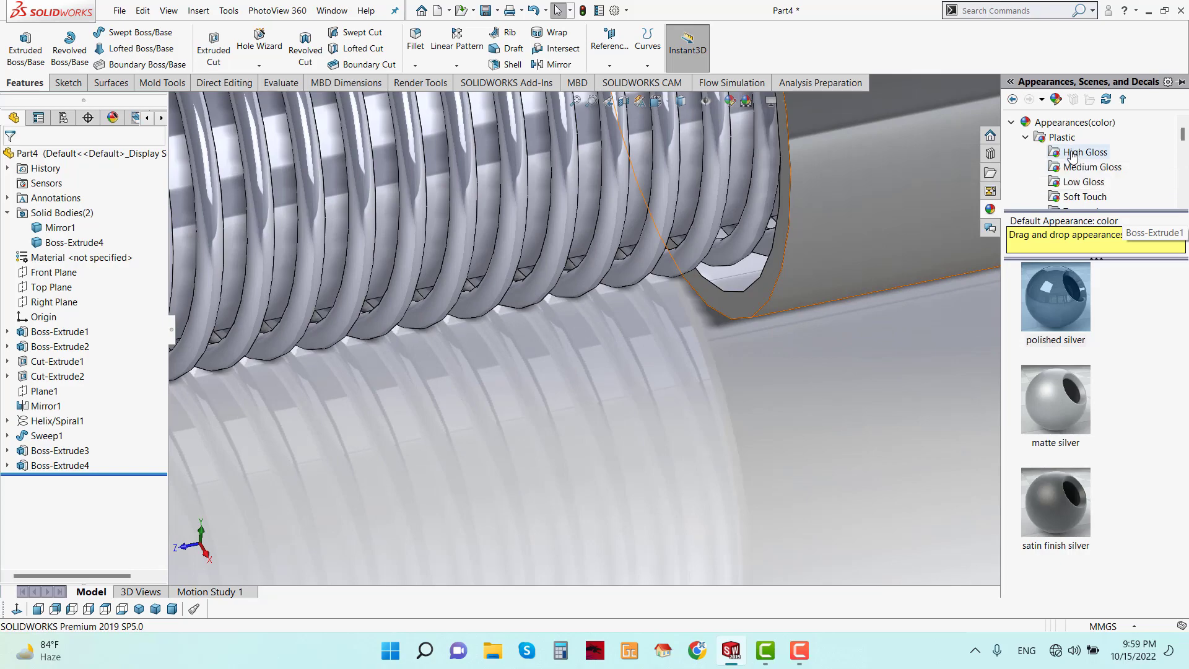
pyautogui.click(1072, 153)
pyautogui.moveTo(1080, 432)
pyautogui.moveTo(1072, 456); pyautogui.dragTo(712, 139)
pyautogui.click(706, 136)
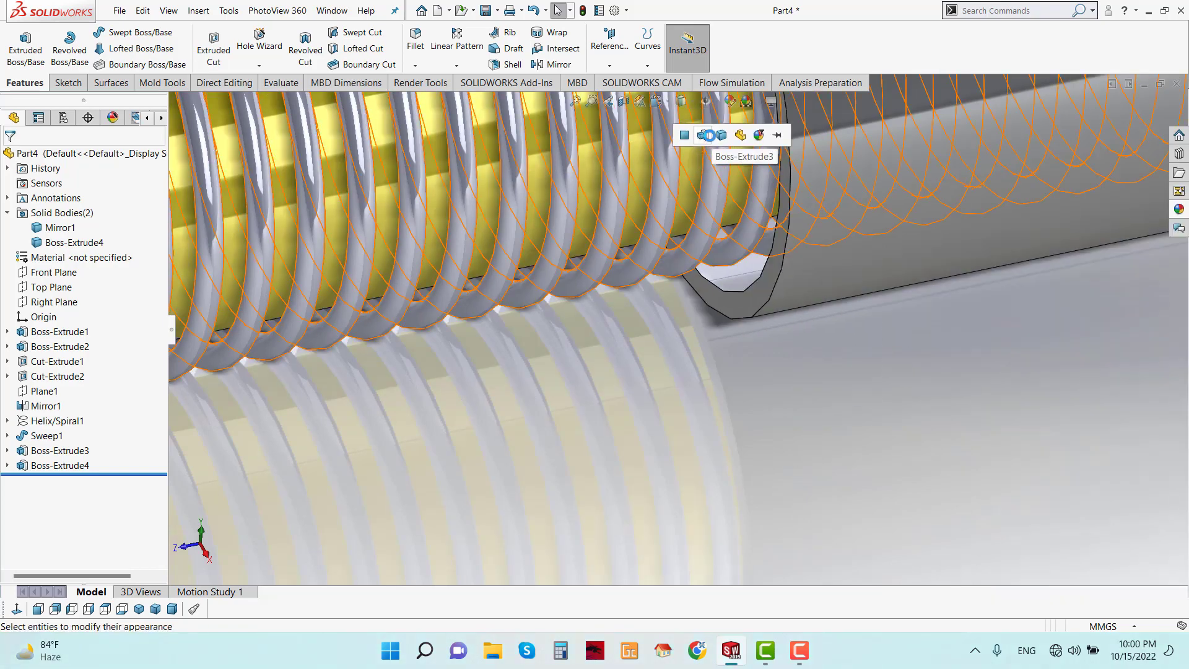
# - Apply the same yellow high gloss plastic appearance to the 8 mm rod section and fit the model in view
pyautogui.scroll(5, 638, 338)
pyautogui.scroll(-3, 372, 313)
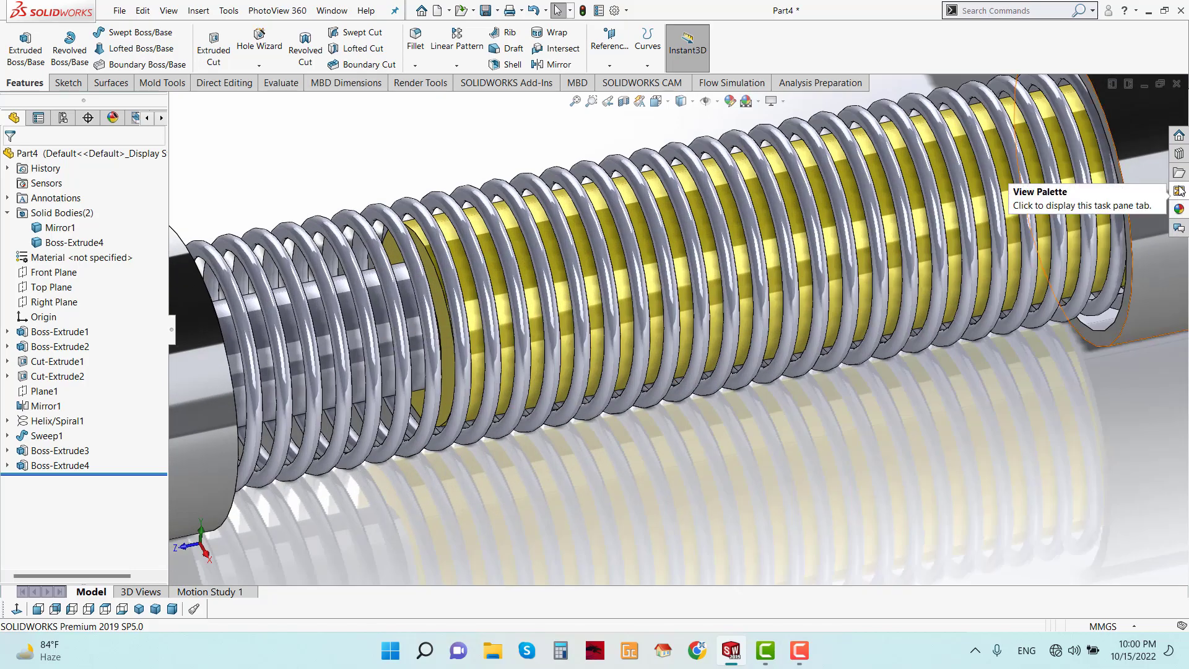
pyautogui.click(1179, 209)
pyautogui.moveTo(1080, 477); pyautogui.dragTo(389, 347)
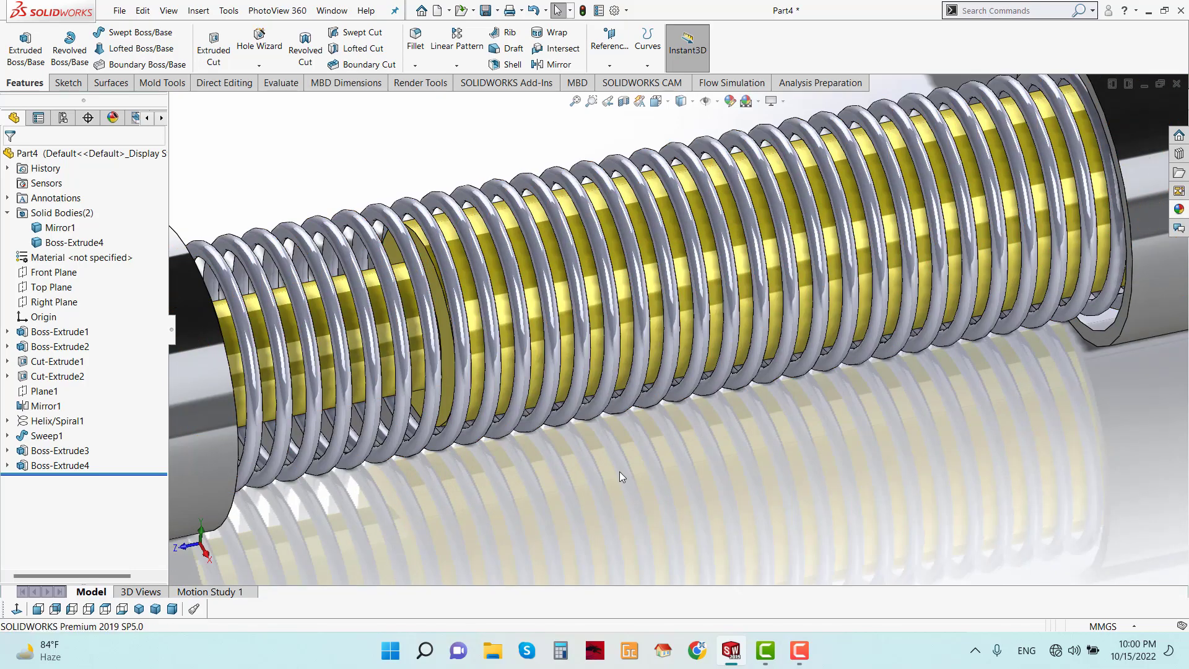
pyautogui.press('f')
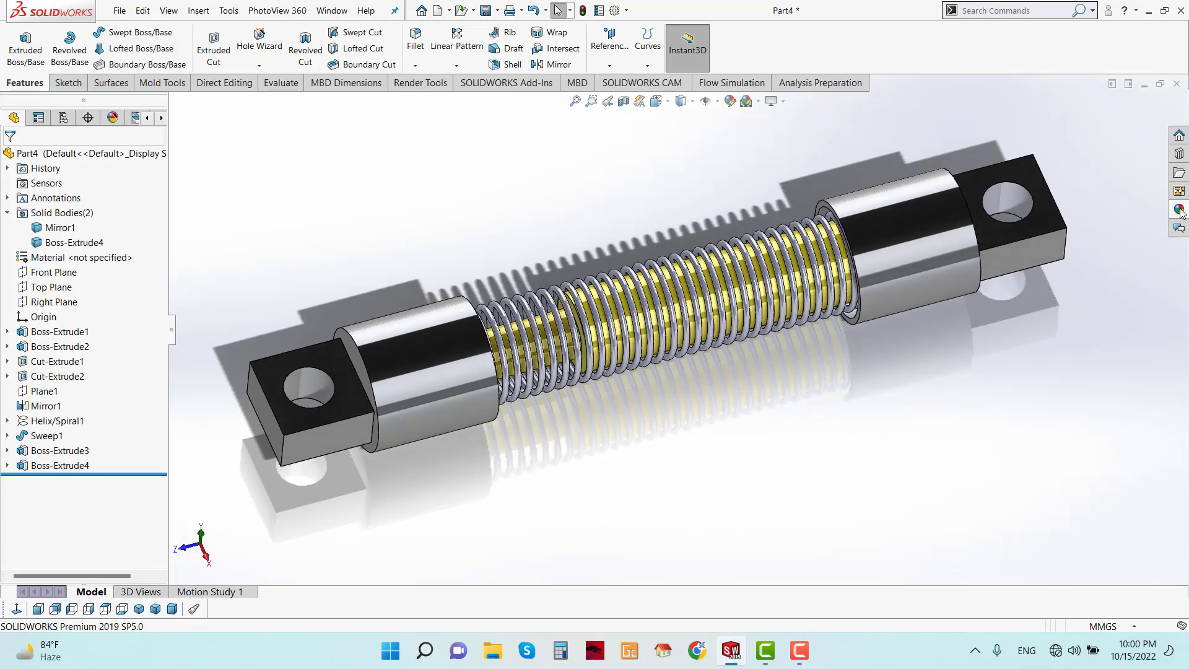
# - Apply a red high gloss plastic appearance to the swept helical spring feature
pyautogui.click(1178, 209)
pyautogui.scroll(-3, 1075, 434)
pyautogui.moveTo(1053, 496); pyautogui.dragTo(681, 350)
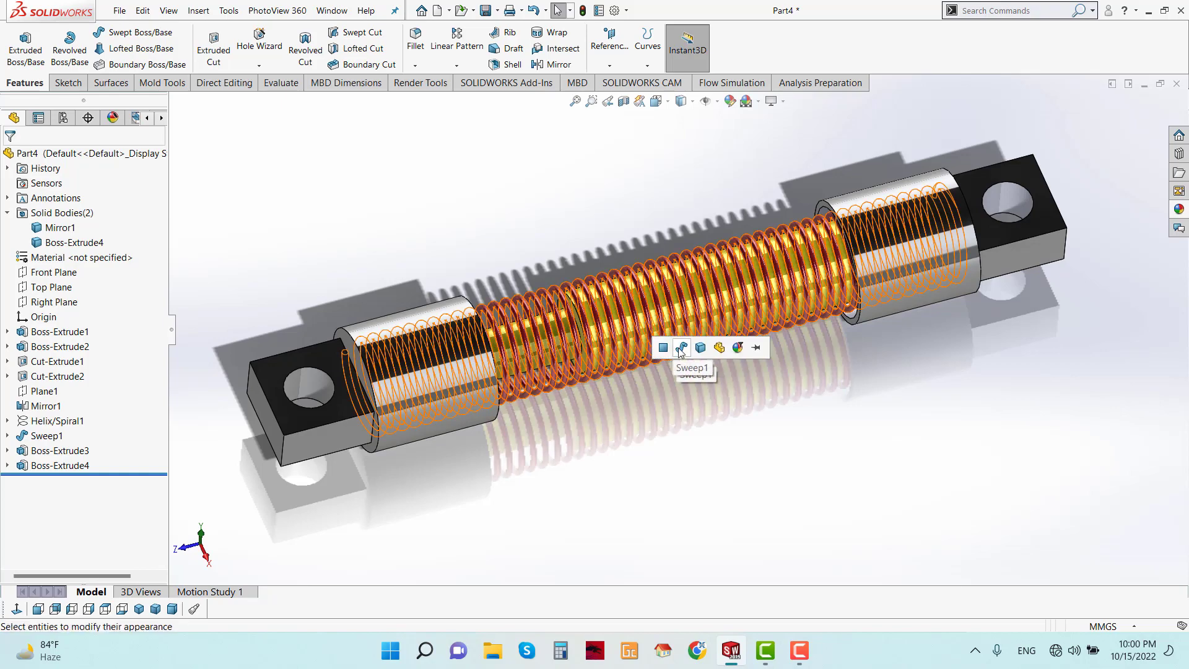
pyautogui.click(681, 348)
pyautogui.moveTo(700, 372); pyautogui.dragTo(782, 284, button='middle')
pyautogui.scroll(3, 701, 284)
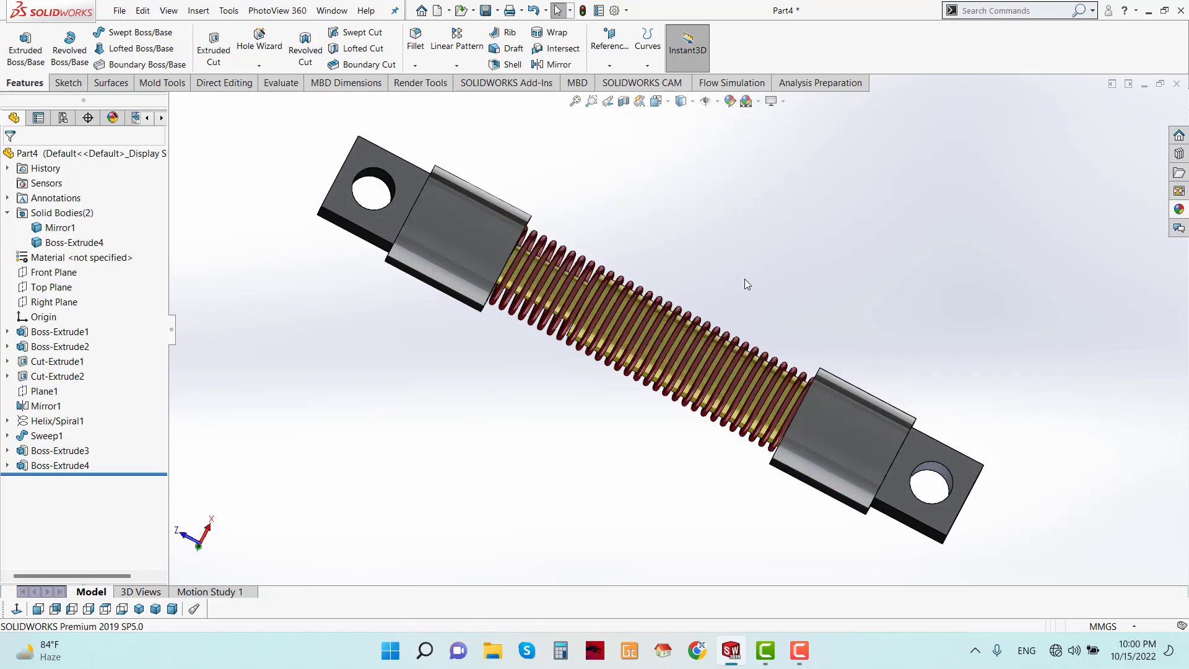
# - Apply the Backdrop - Studio with Fill Lights scene and turn the damper for a presentable view
pyautogui.click(770, 102)
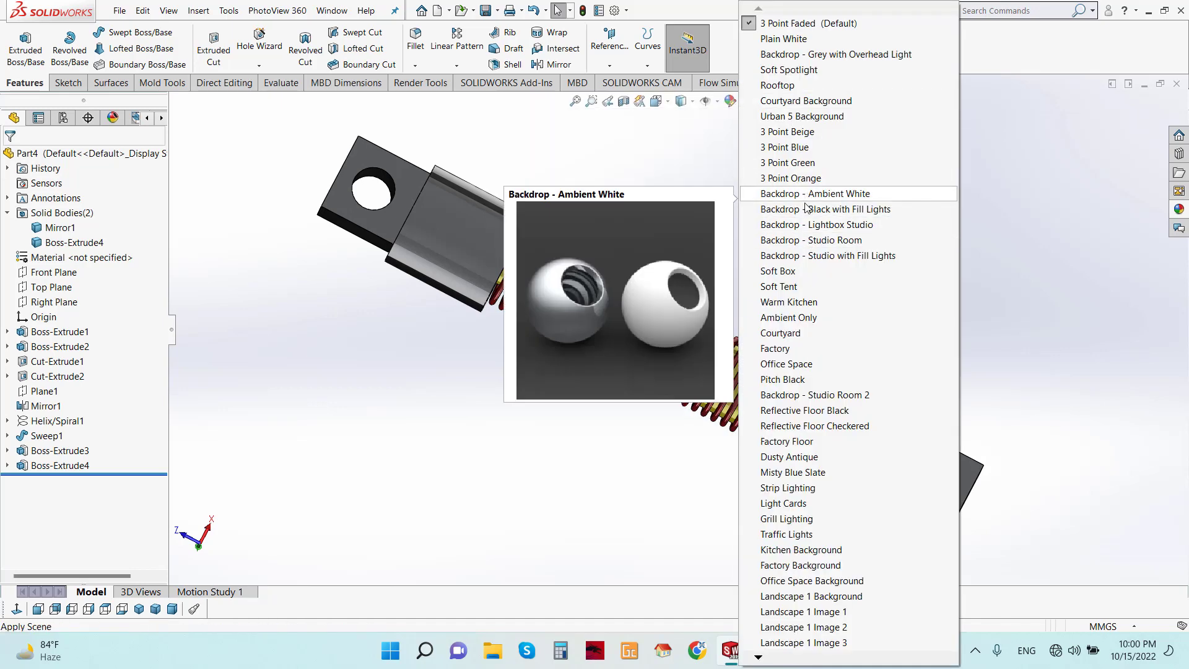
pyautogui.click(803, 257)
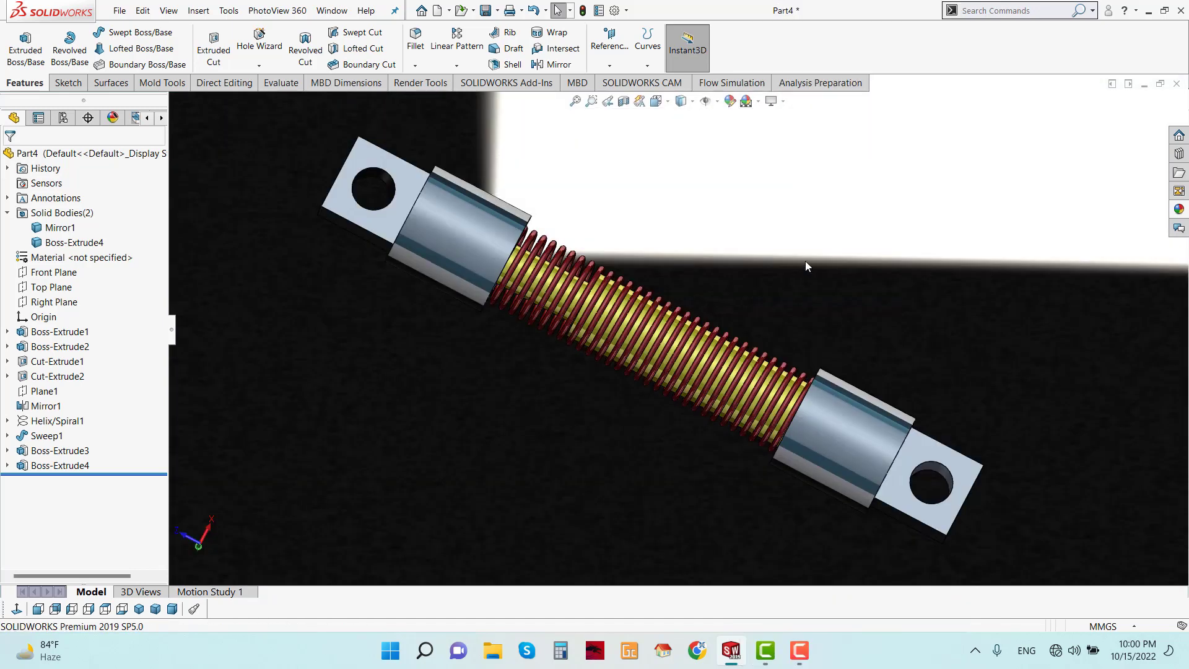
pyautogui.scroll(4, 803, 283)
pyautogui.moveTo(803, 284); pyautogui.dragTo(702, 336, button='middle')
pyautogui.scroll(-3, 562, 337)
pyautogui.moveTo(563, 337); pyautogui.dragTo(632, 196, button='middle')
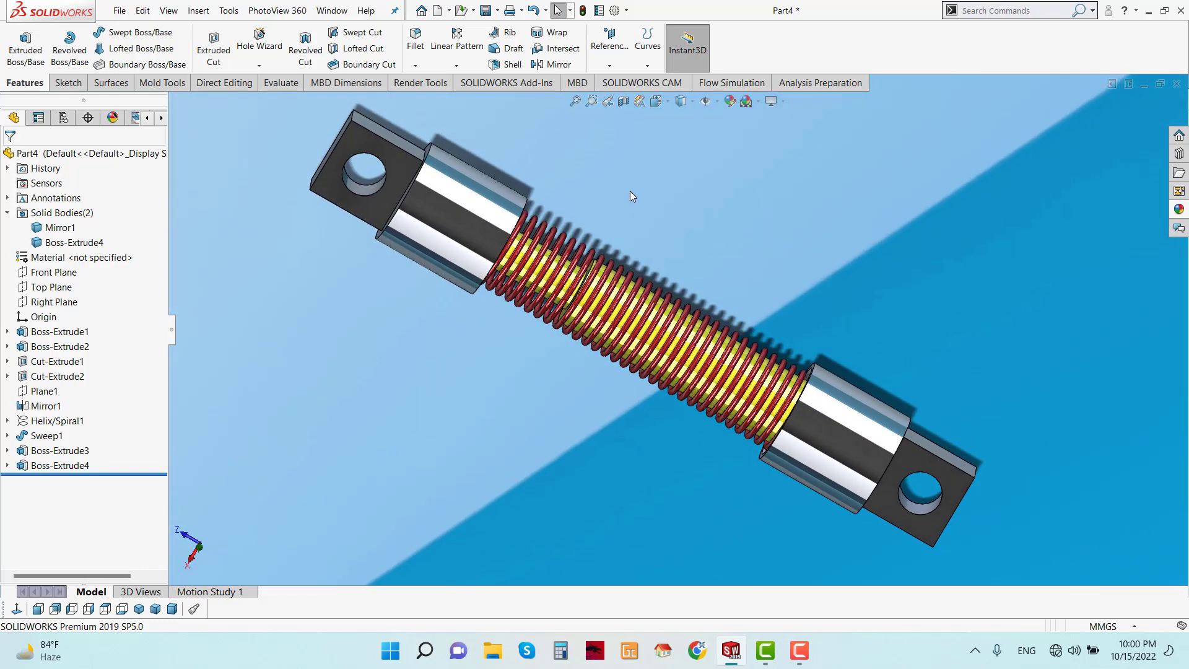
# - Turn on the PhotoView 360 integrated preview to show the damper rendered in the graphics area
pyautogui.click(269, 14)
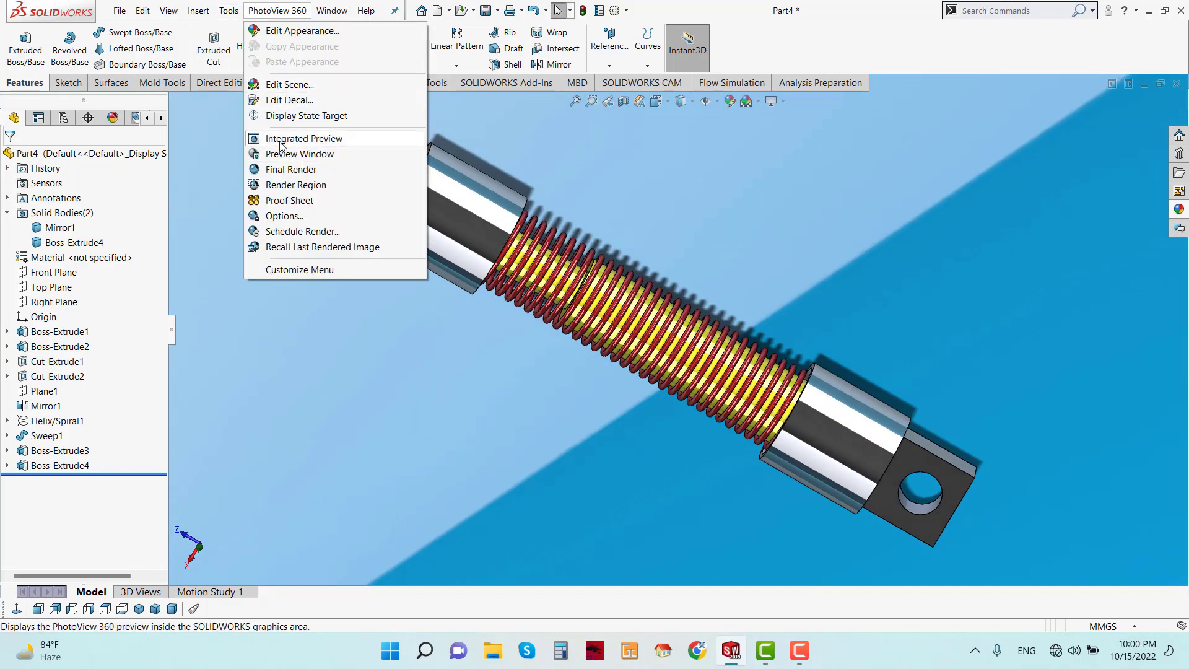
pyautogui.click(344, 139)
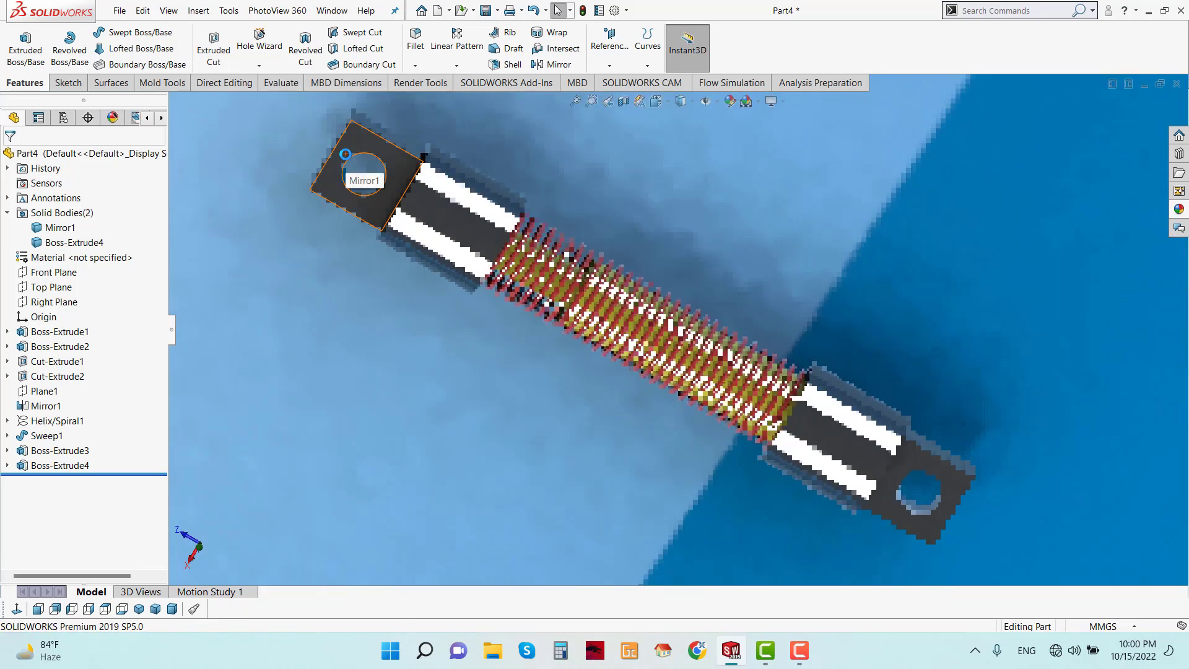
pyautogui.click(753, 102)
pyautogui.click(774, 41)
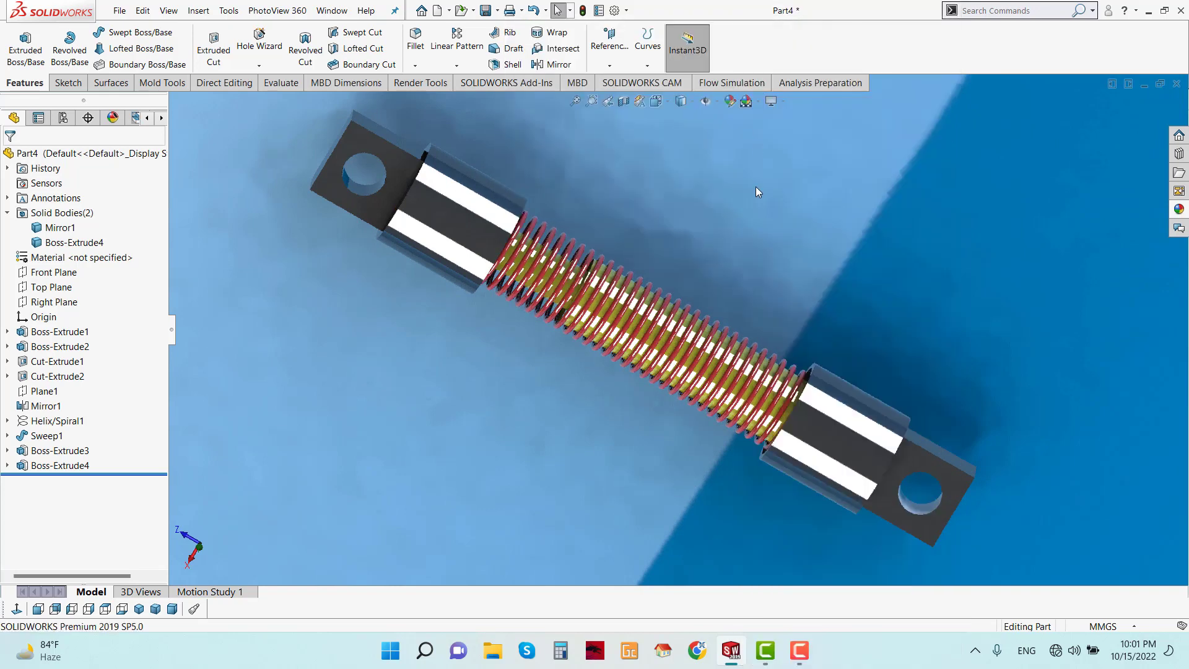